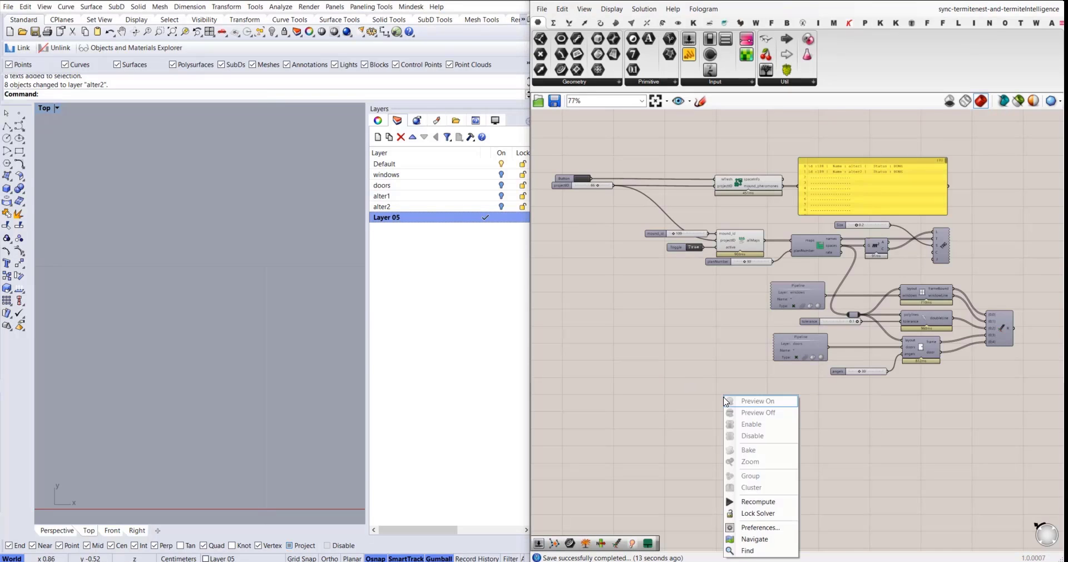
# Step: Review the existing Grasshopper definition, from the project and mound retrieval components through to the window and door drafting components
pyautogui.moveTo(709, 379); pyautogui.dragTo(652, 361, button='right')
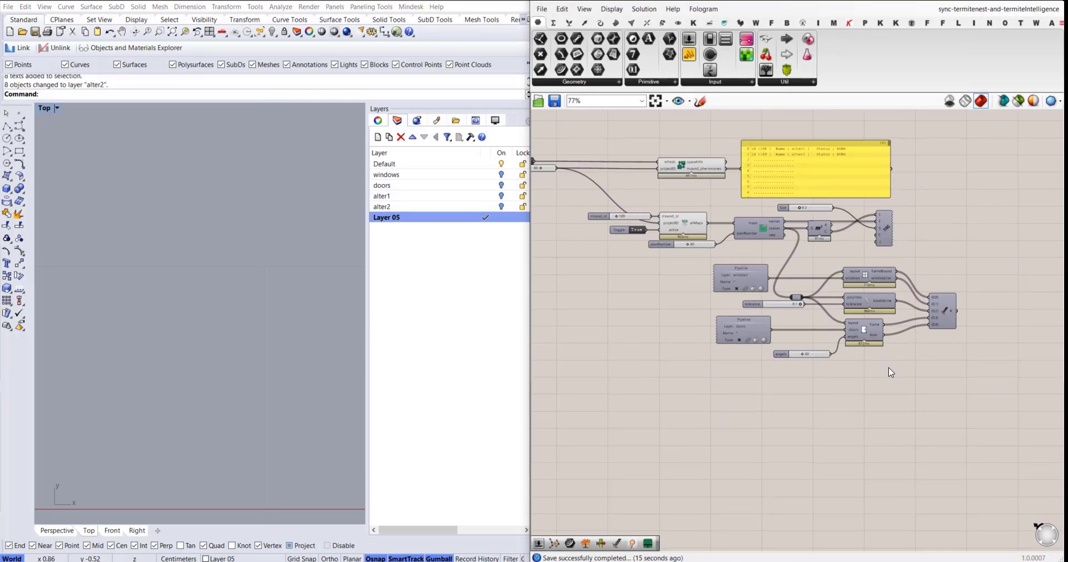
pyautogui.scroll(2, 891, 372)
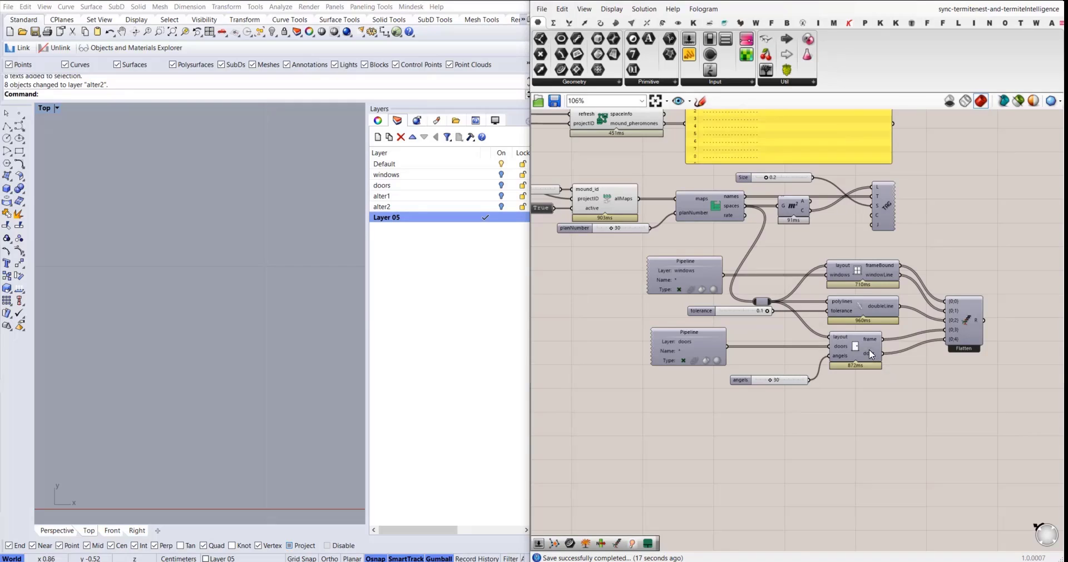
pyautogui.moveTo(793, 284); pyautogui.dragTo(862, 309, button='right')
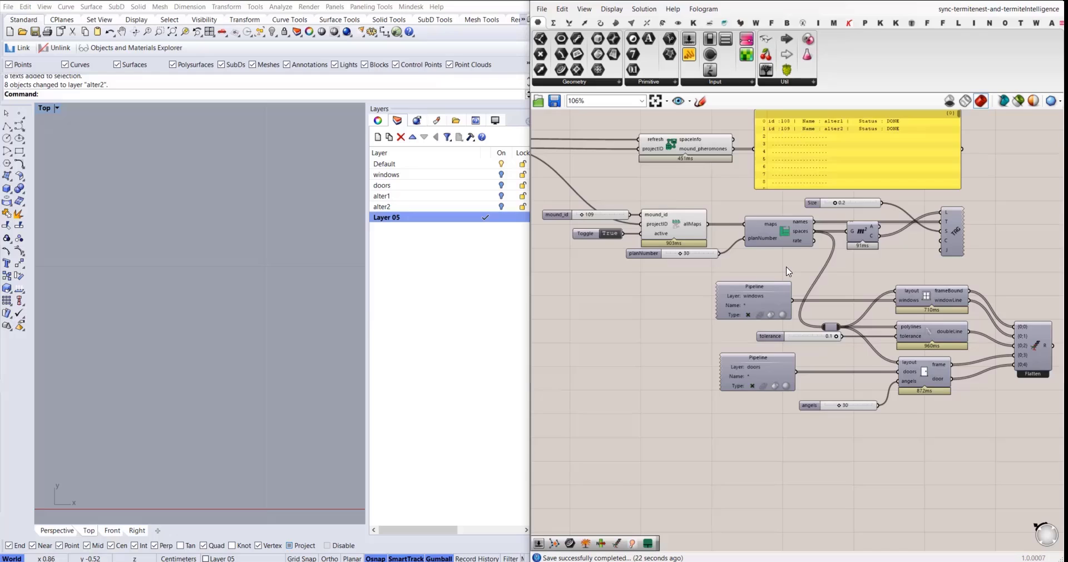
pyautogui.moveTo(776, 273); pyautogui.dragTo(716, 244, button='right')
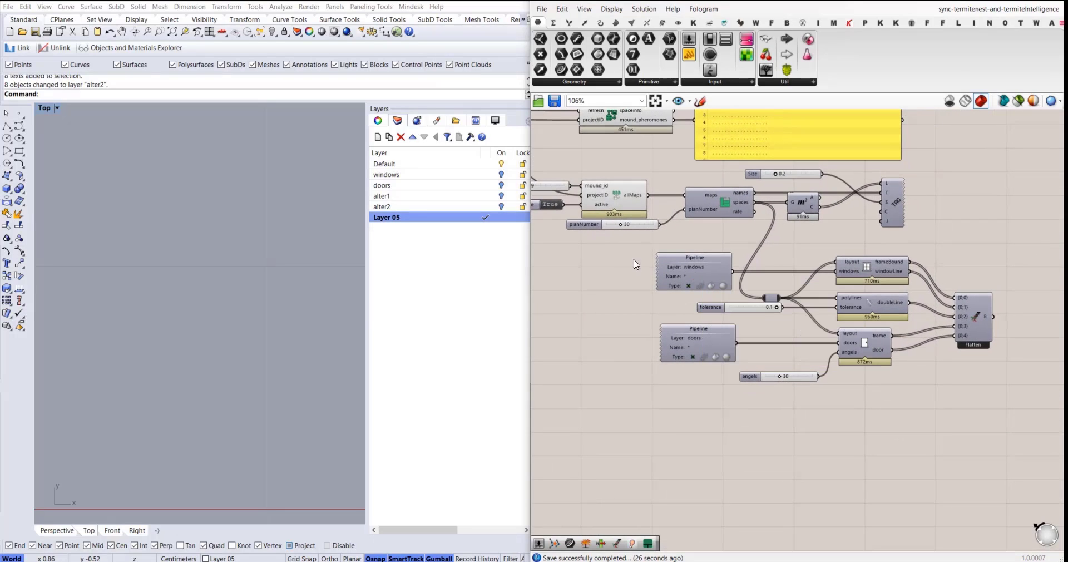
pyautogui.moveTo(636, 266); pyautogui.dragTo(667, 294, button='right')
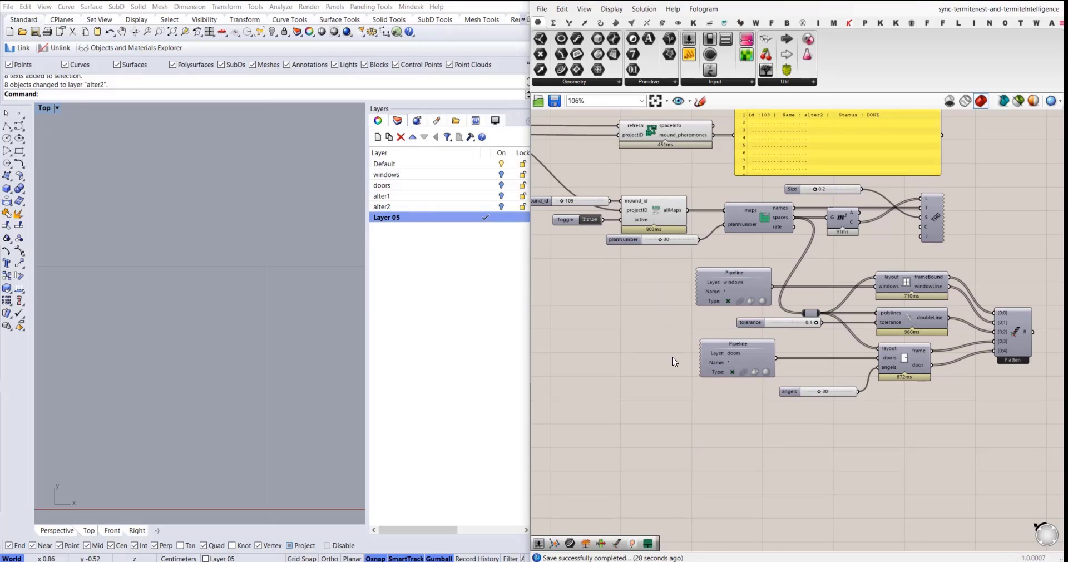
pyautogui.moveTo(686, 139); pyautogui.dragTo(758, 238, button='right')
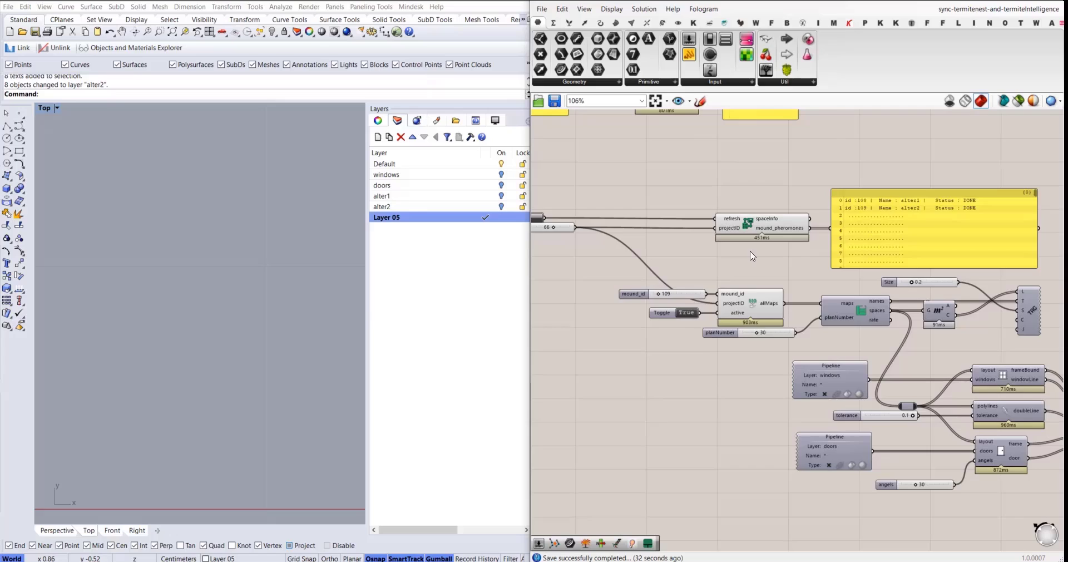
pyautogui.scroll(-1, 762, 259)
pyautogui.moveTo(784, 291); pyautogui.dragTo(744, 255, button='right')
# Step: Place a Termite Intelligence pheromone_request component in the empty canvas area below the doors pipeline
pyautogui.click(1020, 25)
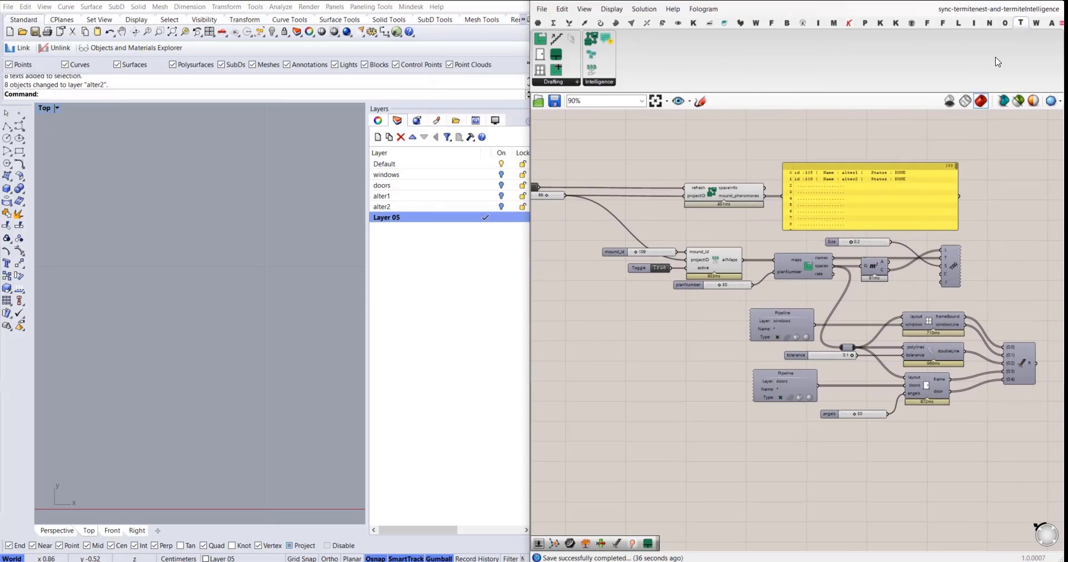
pyautogui.click(603, 83)
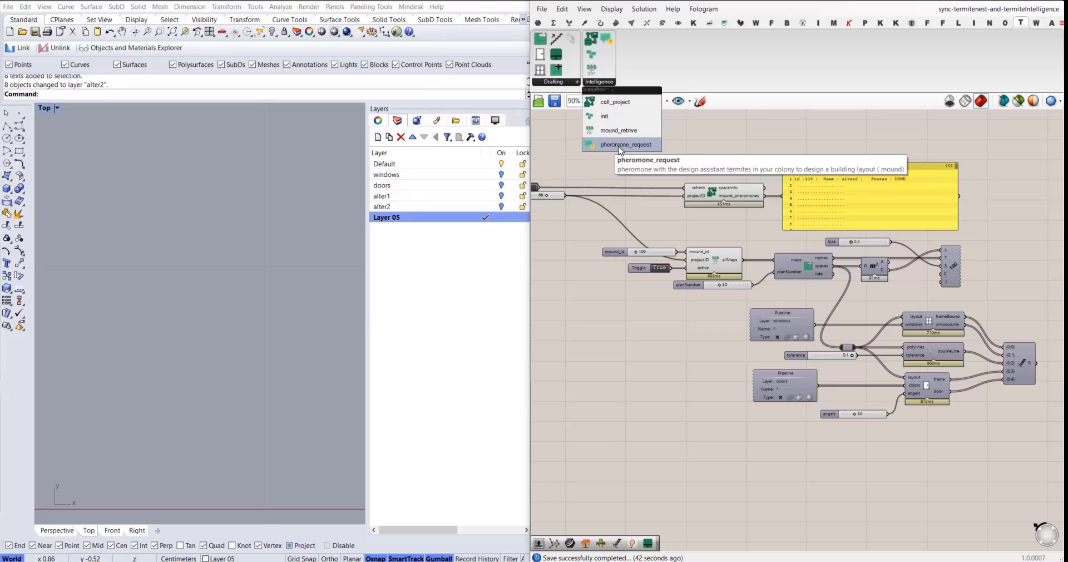
pyautogui.moveTo(621, 145); pyautogui.dragTo(695, 443)
pyautogui.scroll(5, 696, 443)
pyautogui.scroll(-3, 721, 439)
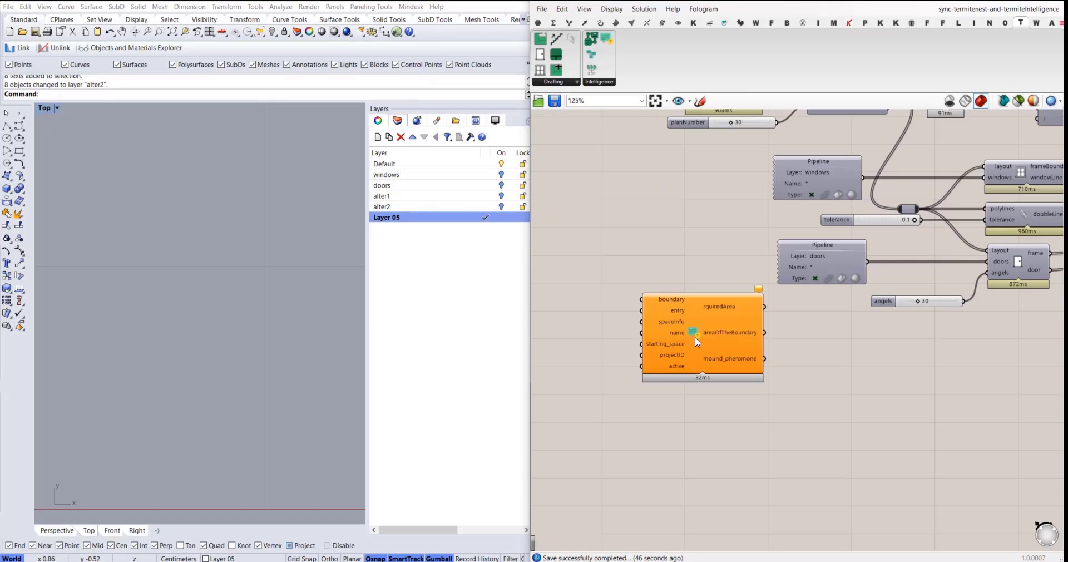
pyautogui.click(865, 398)
pyautogui.scroll(5, 868, 346)
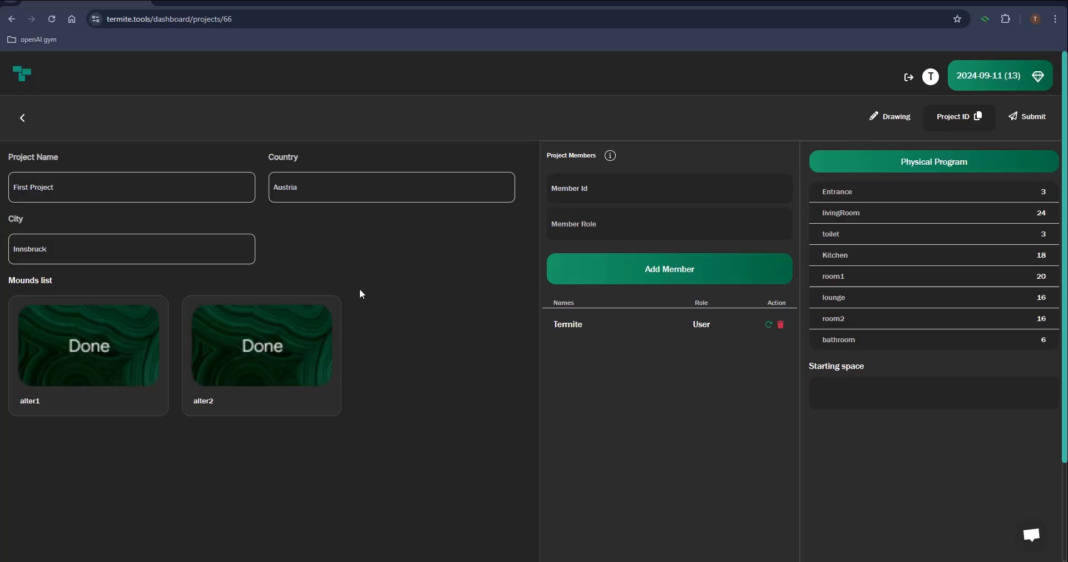
# Step: Switch to the termite.tools project page in the browser and open its drawing page to examine the grid and physical program
pyautogui.click(885, 116)
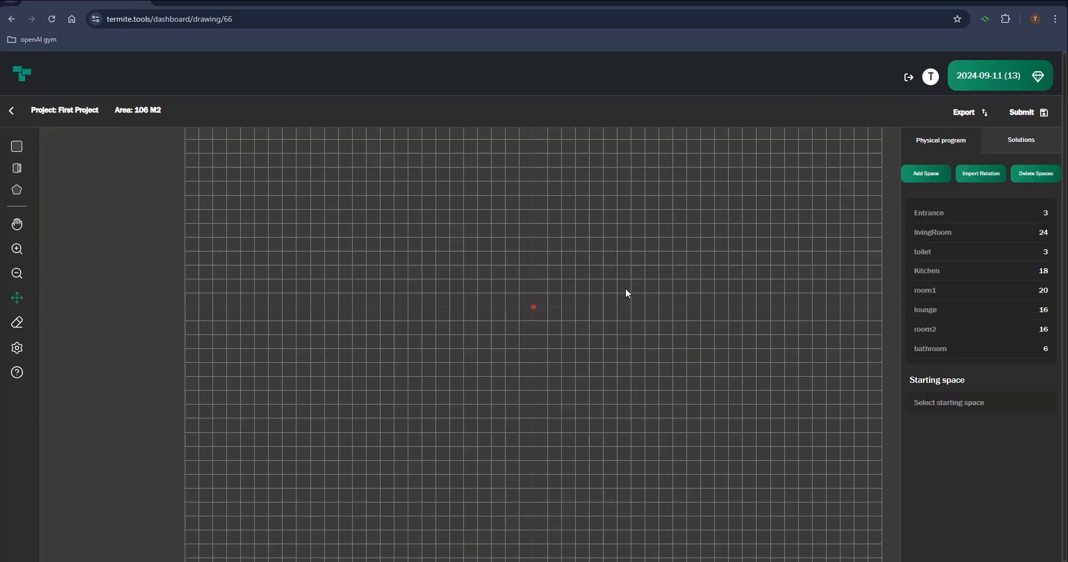
pyautogui.scroll(1, 525, 299)
pyautogui.moveTo(515, 341); pyautogui.dragTo(491, 395)
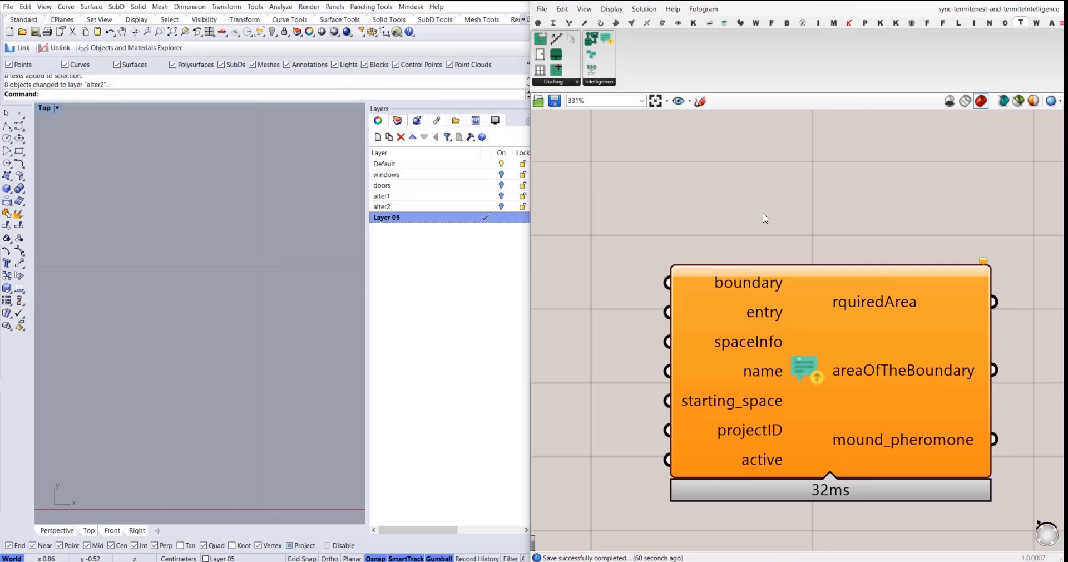
# Step: Return to Grasshopper and move the pheromone_request component farther from the doors pipeline, clear of the existing definition
pyautogui.scroll(-5, 711, 329)
pyautogui.moveTo(762, 347); pyautogui.dragTo(862, 363)
pyautogui.click(734, 352)
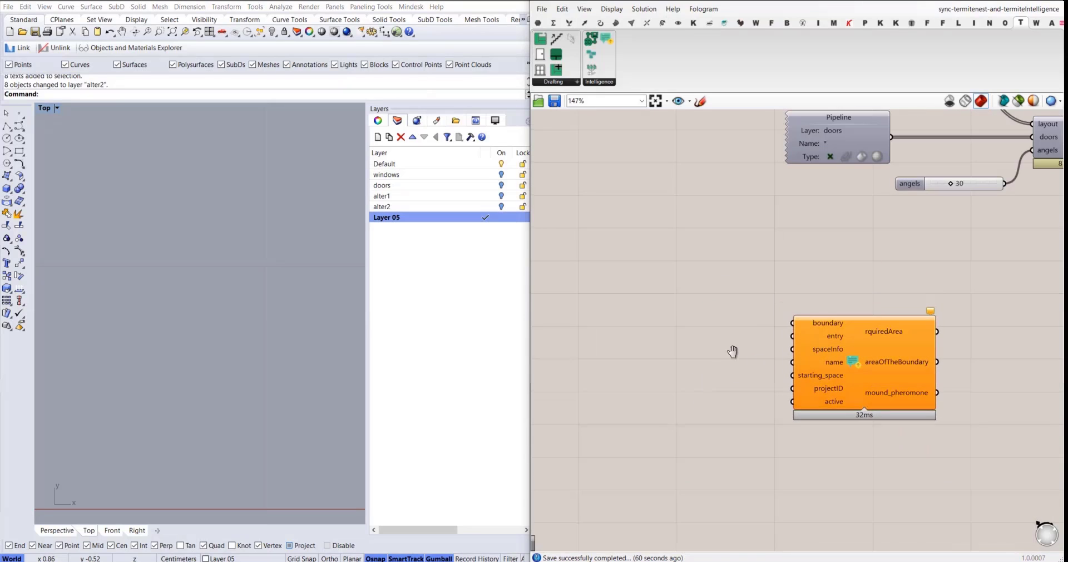
pyautogui.moveTo(733, 353); pyautogui.dragTo(714, 308, button='right')
pyautogui.scroll(3, 713, 309)
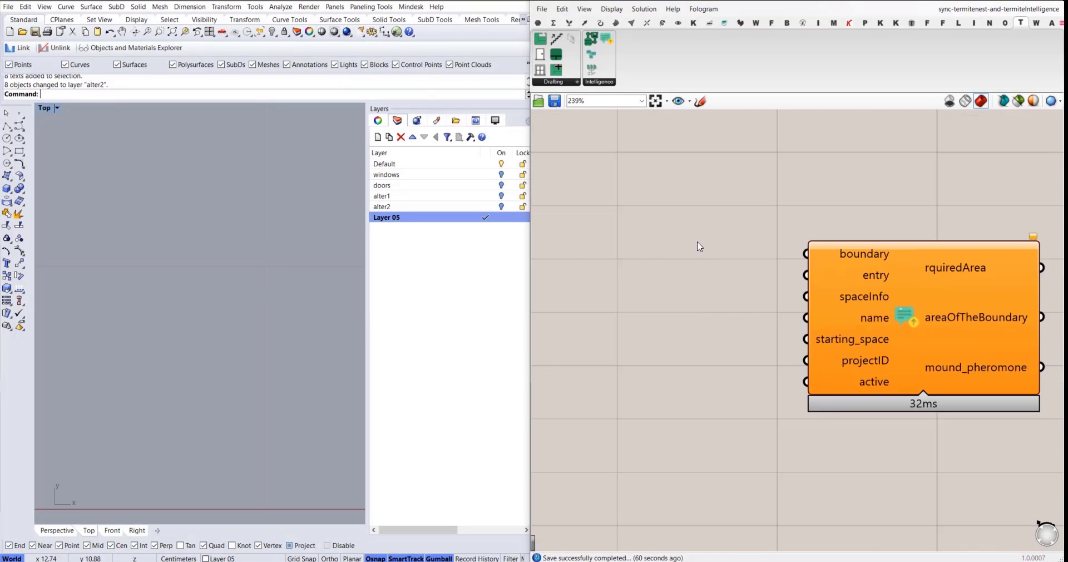
pyautogui.moveTo(860, 256); pyautogui.dragTo(794, 256, button='right')
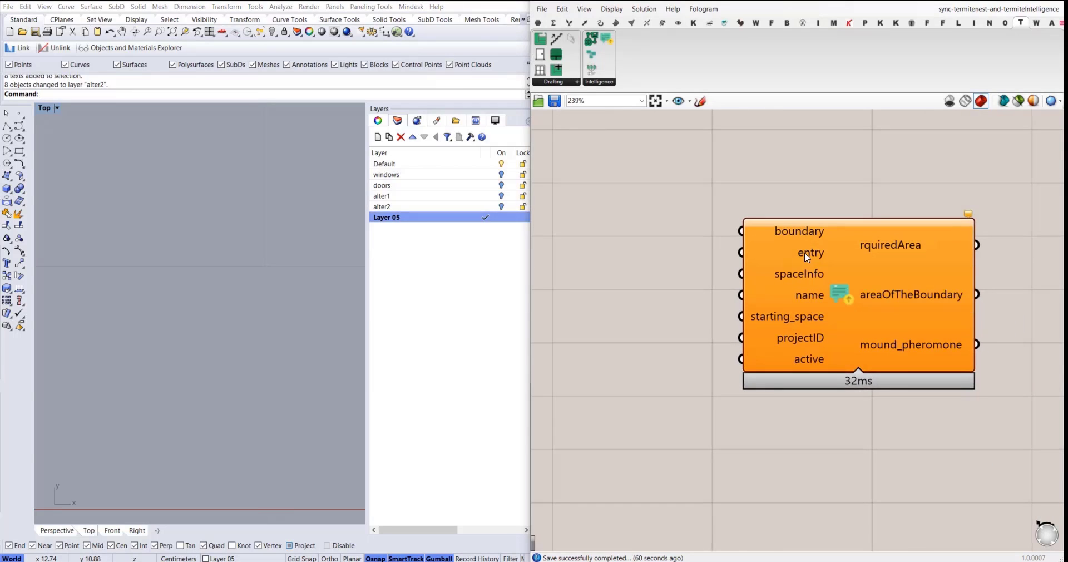
pyautogui.scroll(-5, 795, 275)
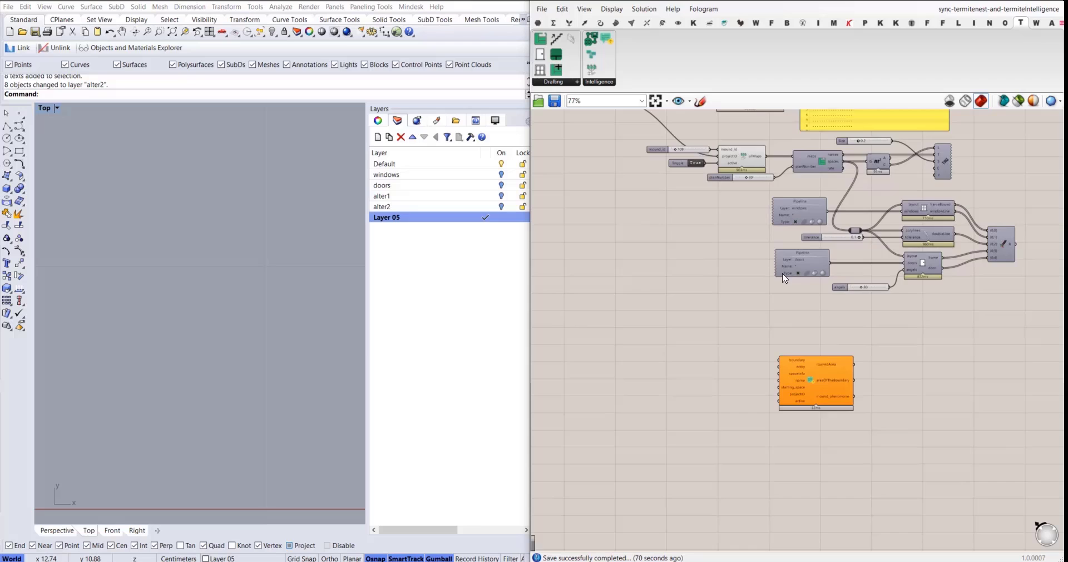
# Step: Move the call_project component with its button, projectID slider and output panel down beneath the pheromone_request component
pyautogui.moveTo(764, 181); pyautogui.dragTo(766, 285, button='right')
pyautogui.scroll(2, 756, 204)
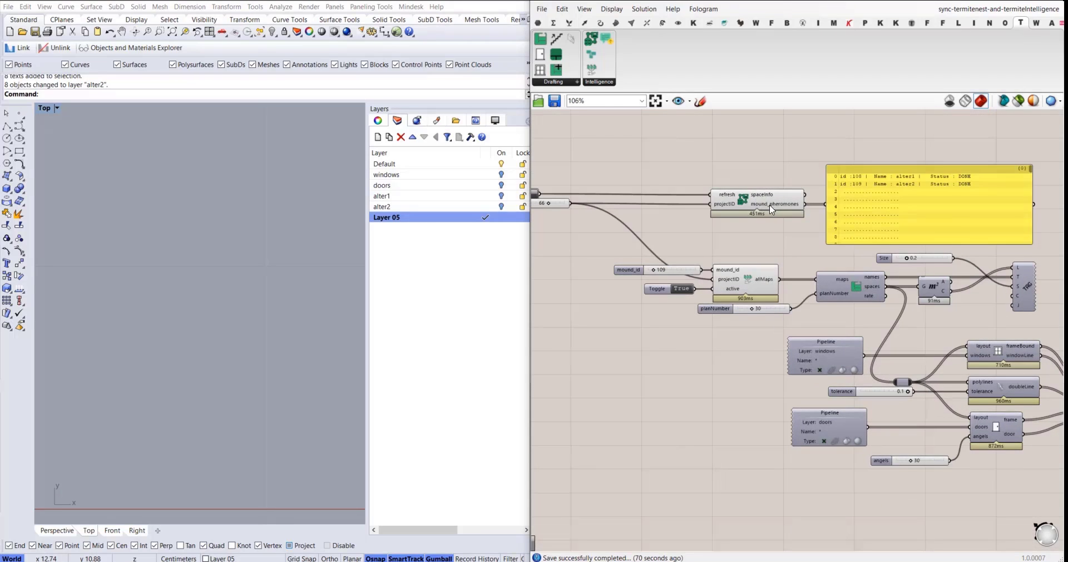
pyautogui.moveTo(756, 212); pyautogui.dragTo(819, 208, button='right')
pyautogui.moveTo(940, 148); pyautogui.dragTo(574, 221)
pyautogui.scroll(-3, 830, 173)
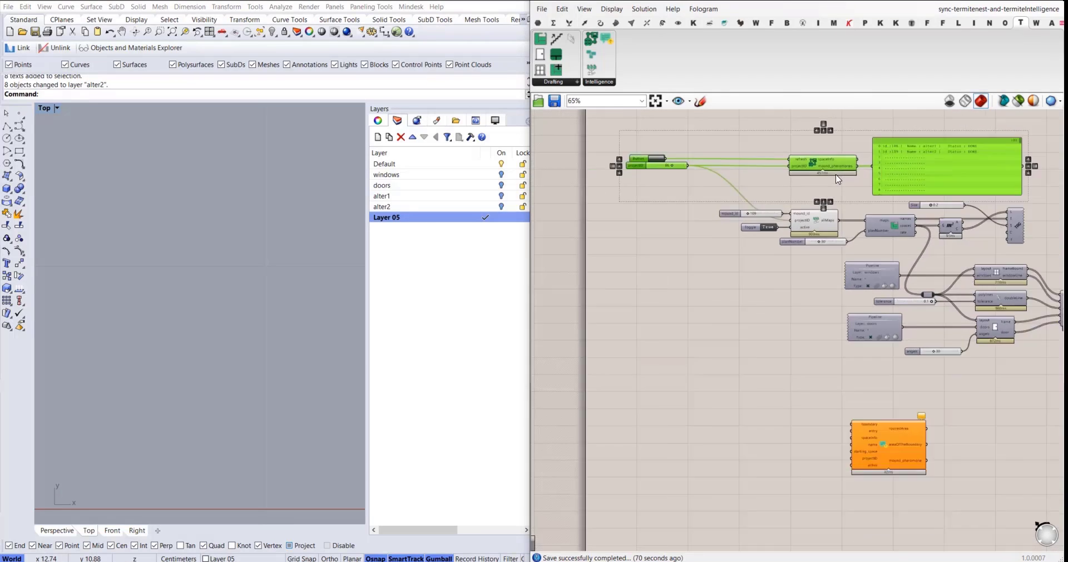
pyautogui.moveTo(831, 172); pyautogui.dragTo(812, 460)
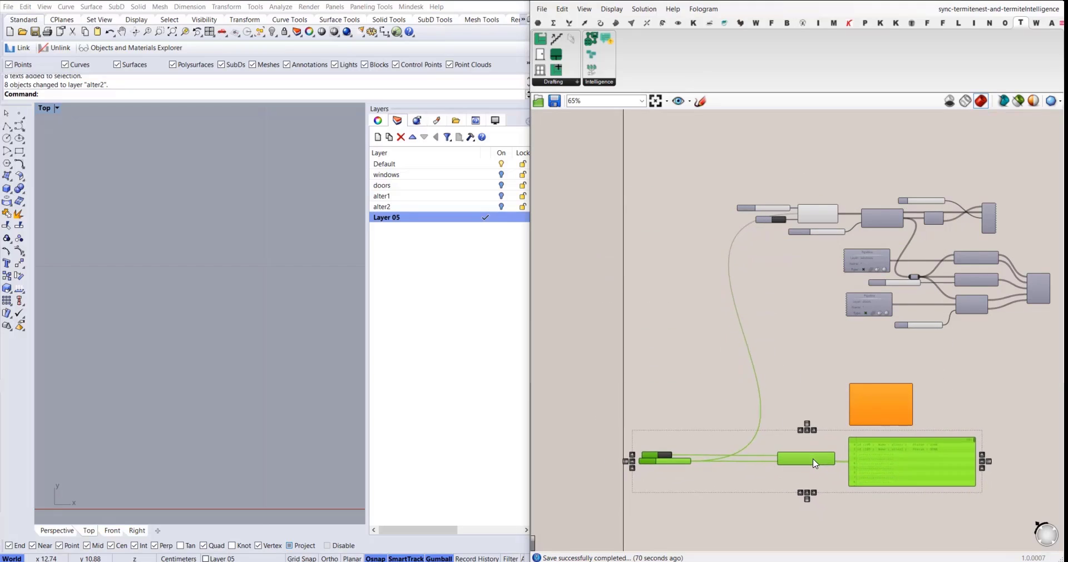
pyautogui.moveTo(897, 429); pyautogui.dragTo(867, 332, button='right')
pyautogui.click(868, 332)
pyautogui.scroll(6, 833, 314)
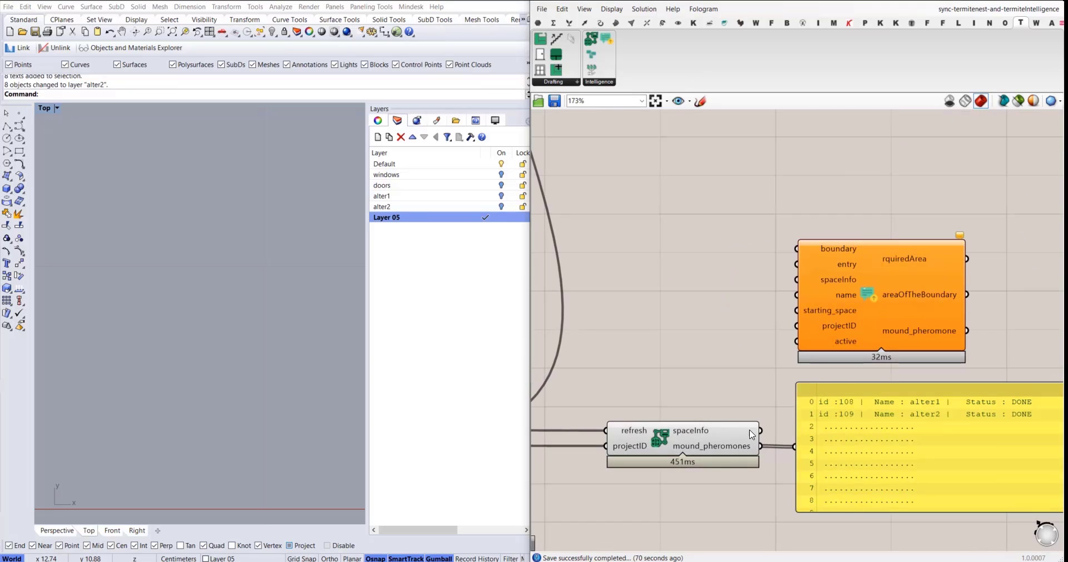
# Step: Connect call_project's spaceInfo output to the spaceInfo input of pheromone_request, and shift pheromone_request slightly up and to the right
pyautogui.moveTo(760, 430); pyautogui.dragTo(797, 279)
pyautogui.moveTo(863, 296); pyautogui.dragTo(892, 272)
pyautogui.click(689, 291)
pyautogui.scroll(4, 868, 289)
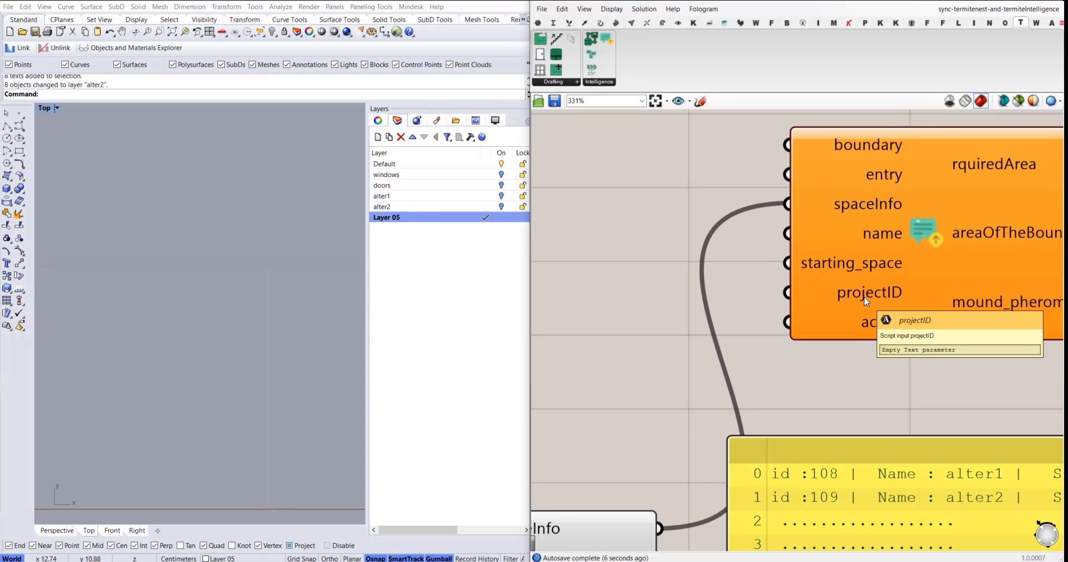
# Step: Shift the pheromone_request component and the mound list panel right to make room for the wires
pyautogui.scroll(-4, 865, 301)
pyautogui.click(811, 267)
pyautogui.moveTo(801, 272); pyautogui.dragTo(829, 278)
pyautogui.moveTo(792, 412); pyautogui.dragTo(839, 406)
# Step: Connect the projectID slider to the projectID input of the pheromone_request component
pyautogui.moveTo(766, 382); pyautogui.dragTo(955, 397, button='right')
pyautogui.scroll(-2, 818, 428)
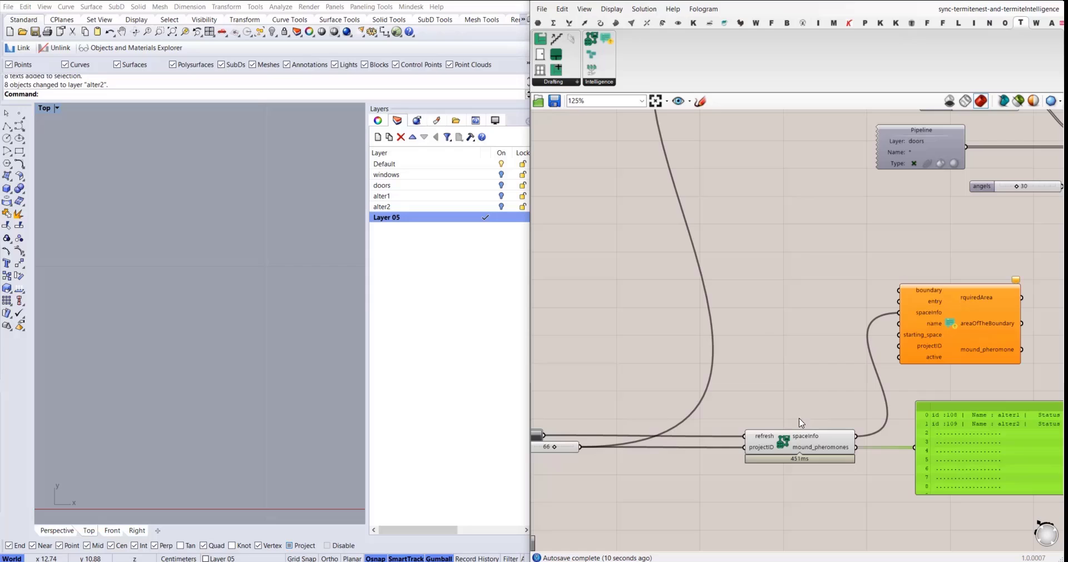
pyautogui.moveTo(589, 451); pyautogui.dragTo(625, 469, button='right')
pyautogui.moveTo(690, 487); pyautogui.dragTo(689, 473, button='right')
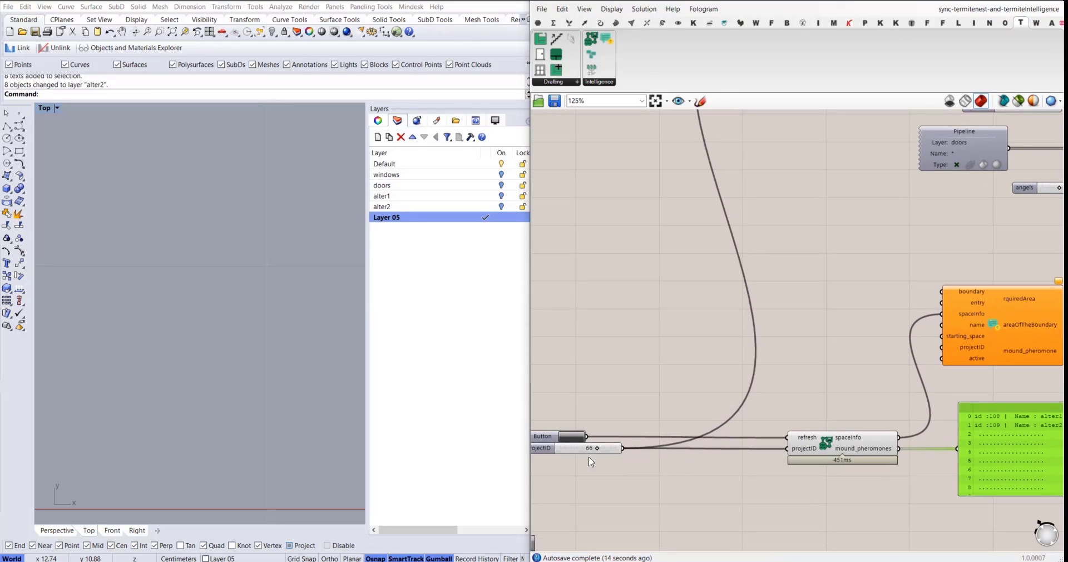
pyautogui.moveTo(621, 461); pyautogui.dragTo(596, 435, button='right')
pyautogui.moveTo(597, 431); pyautogui.dragTo(917, 330)
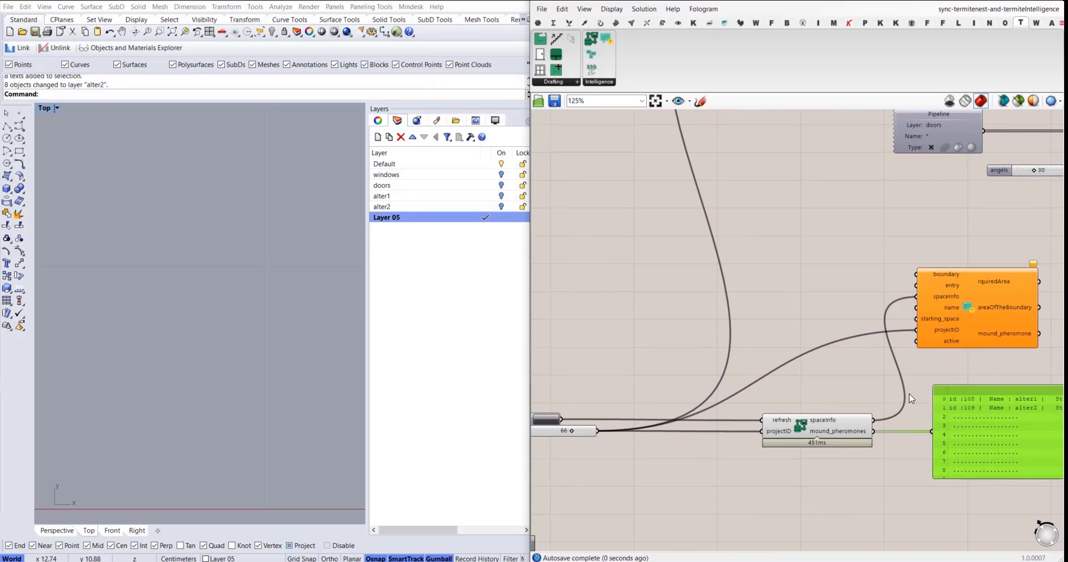
# Step: Insert a relay on the projectID wire to pheromone_request and connect it to the mound retrieval component's projectID input
pyautogui.moveTo(955, 355); pyautogui.dragTo(848, 348, button='right')
pyautogui.scroll(3, 848, 347)
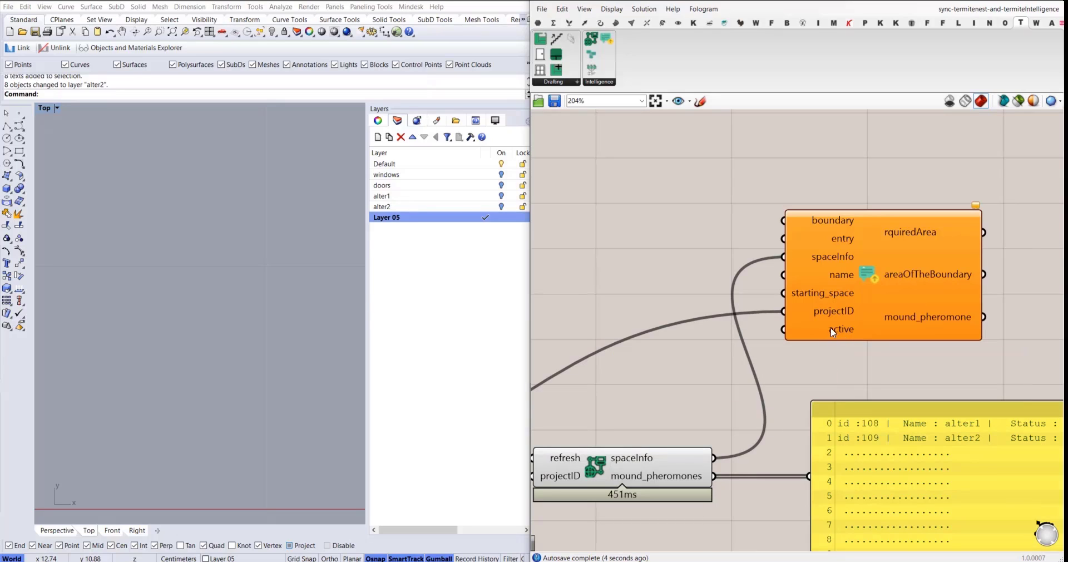
pyautogui.moveTo(830, 327); pyautogui.dragTo(731, 316, button='right')
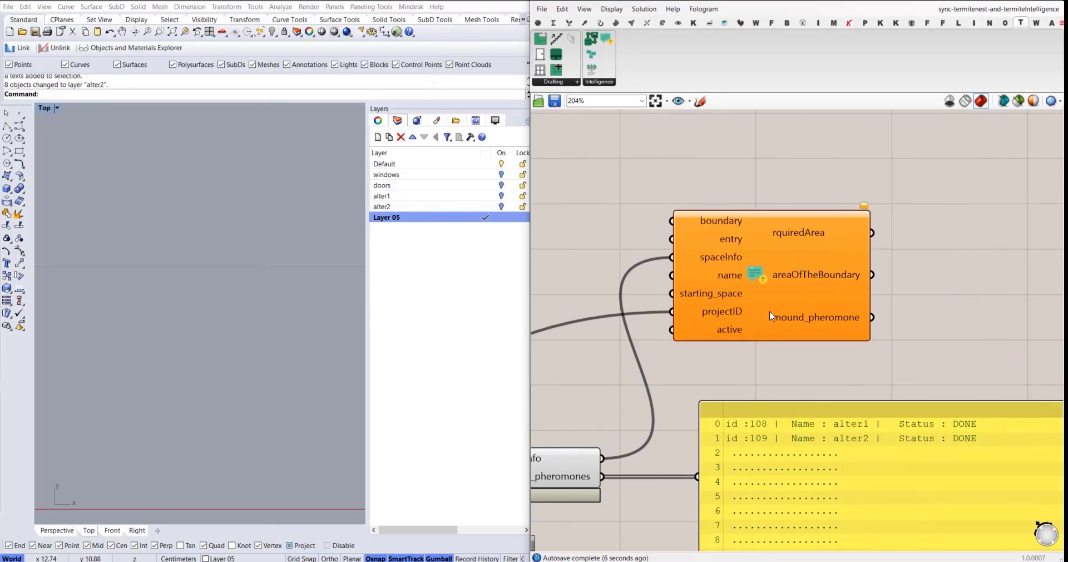
pyautogui.scroll(-3, 762, 301)
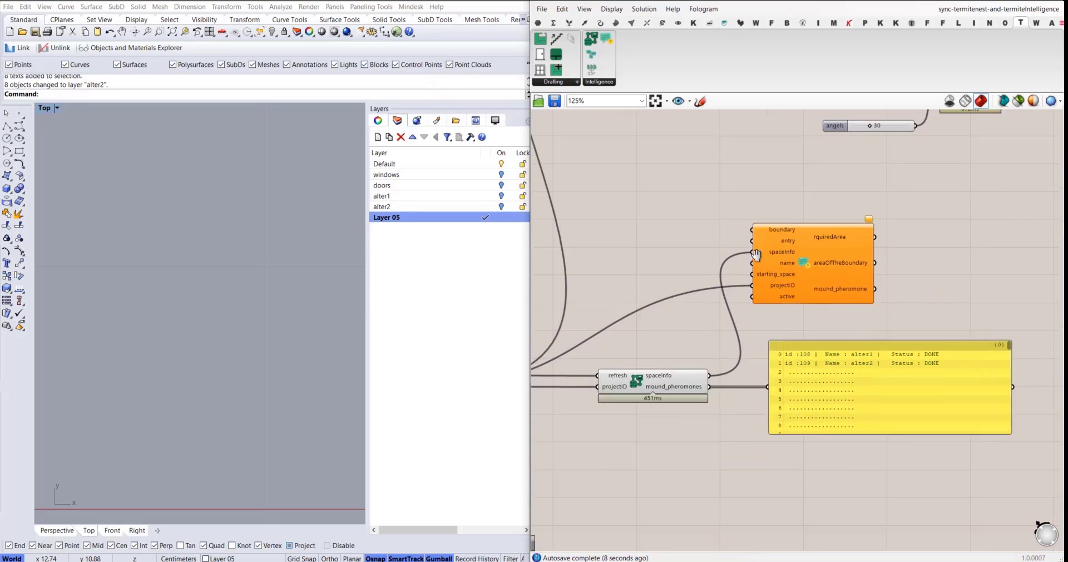
pyautogui.moveTo(686, 250); pyautogui.dragTo(743, 274, button='right')
pyautogui.moveTo(735, 320); pyautogui.dragTo(796, 312, button='right')
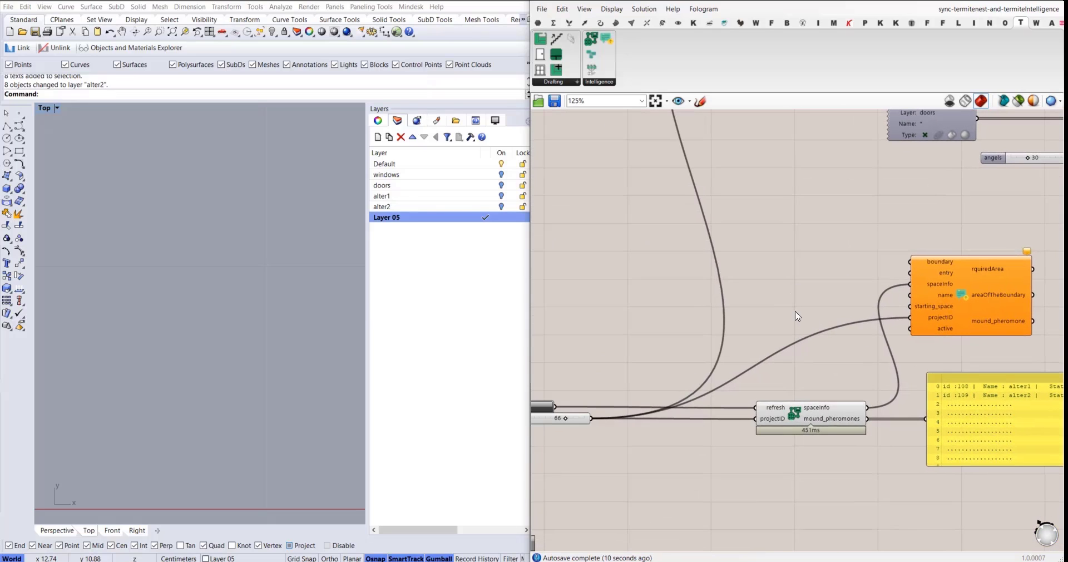
pyautogui.doubleClick(803, 335)
pyautogui.moveTo(804, 335); pyautogui.dragTo(688, 321)
pyautogui.moveTo(720, 316); pyautogui.dragTo(677, 453, button='right')
pyautogui.scroll(-3, 704, 391)
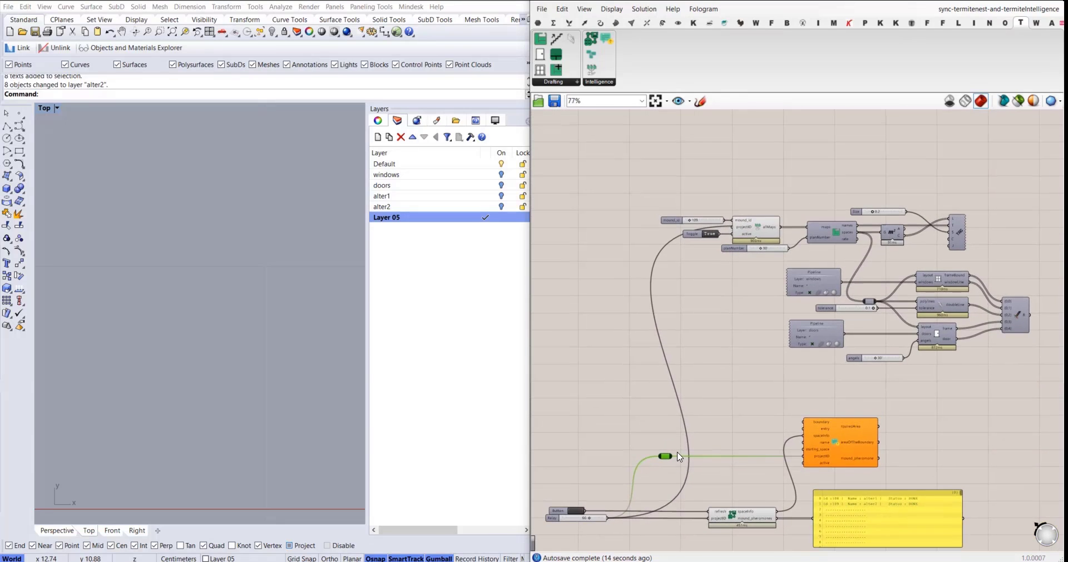
pyautogui.moveTo(673, 454); pyautogui.dragTo(732, 227)
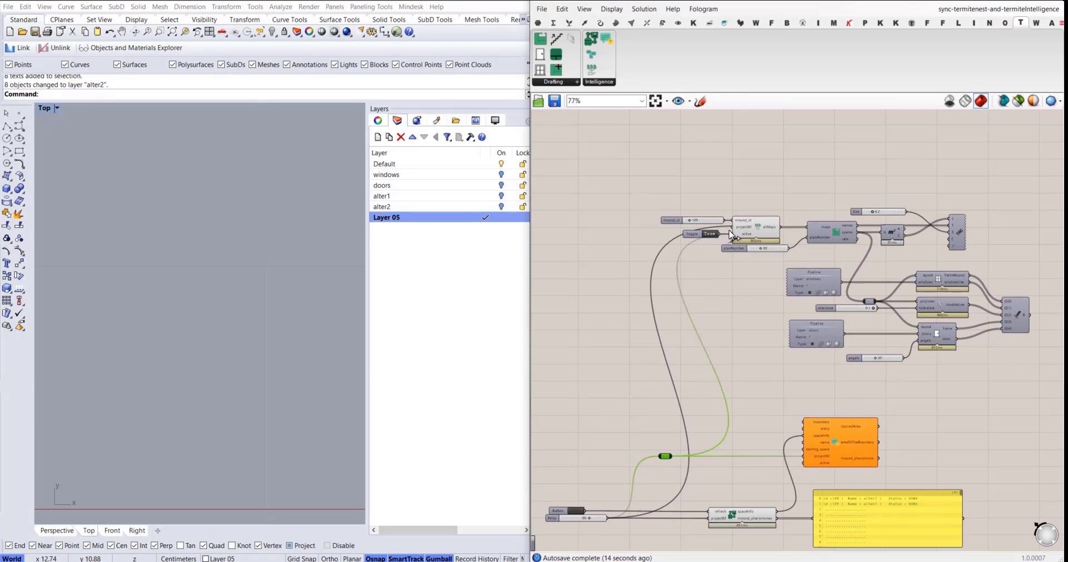
pyautogui.click(748, 431)
# Step: Move the projectID relay farther left, away from the pheromone_request component
pyautogui.scroll(-1, 751, 435)
pyautogui.moveTo(753, 421); pyautogui.dragTo(747, 326, button='right')
pyautogui.scroll(5, 794, 367)
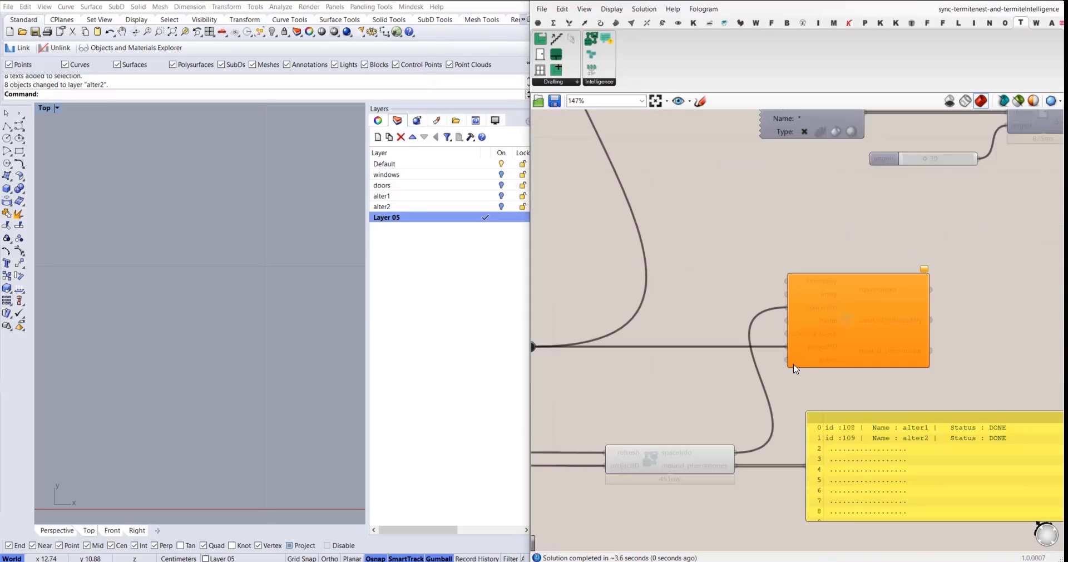
pyautogui.moveTo(701, 356); pyautogui.dragTo(762, 356, button='right')
pyautogui.scroll(-2, 762, 357)
pyautogui.moveTo(605, 351); pyautogui.dragTo(535, 346)
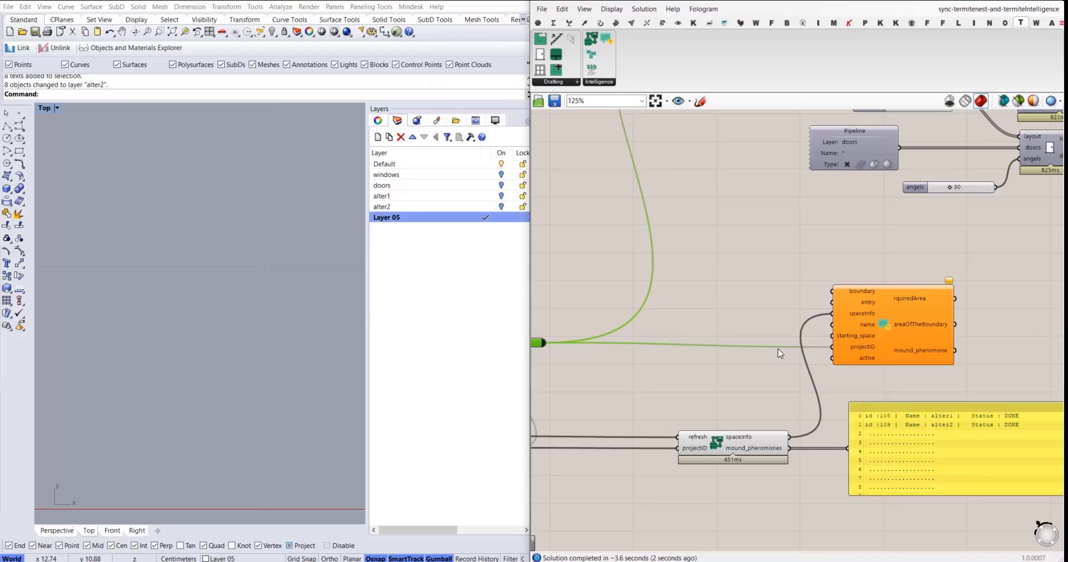
pyautogui.click(779, 352)
# Step: Create a new Rhino layer named boundary
pyautogui.moveTo(806, 323); pyautogui.dragTo(800, 310, button='right')
pyautogui.scroll(1, 805, 304)
pyautogui.scroll(1, 813, 275)
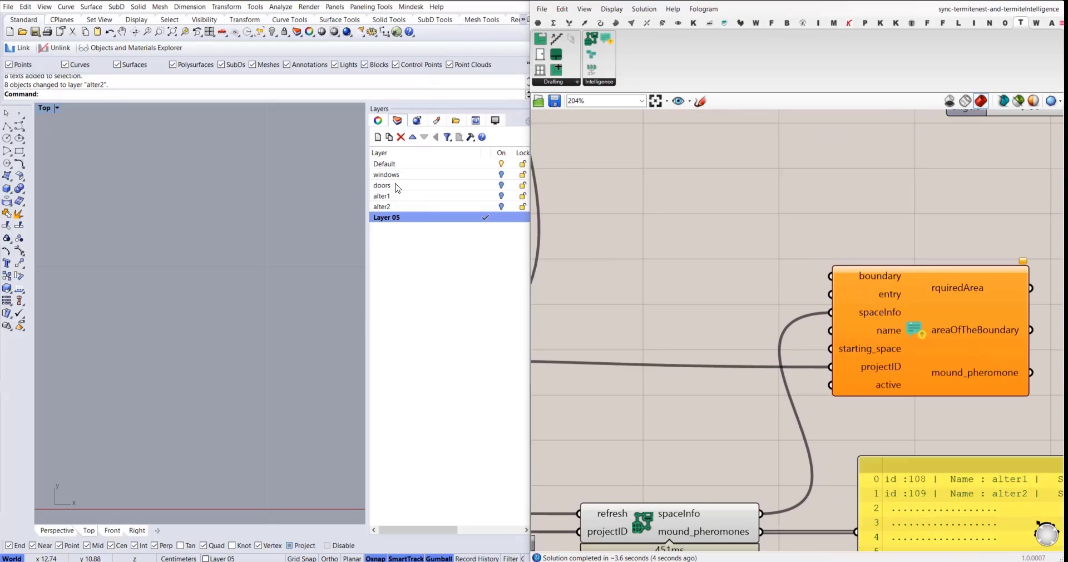
pyautogui.click(377, 137)
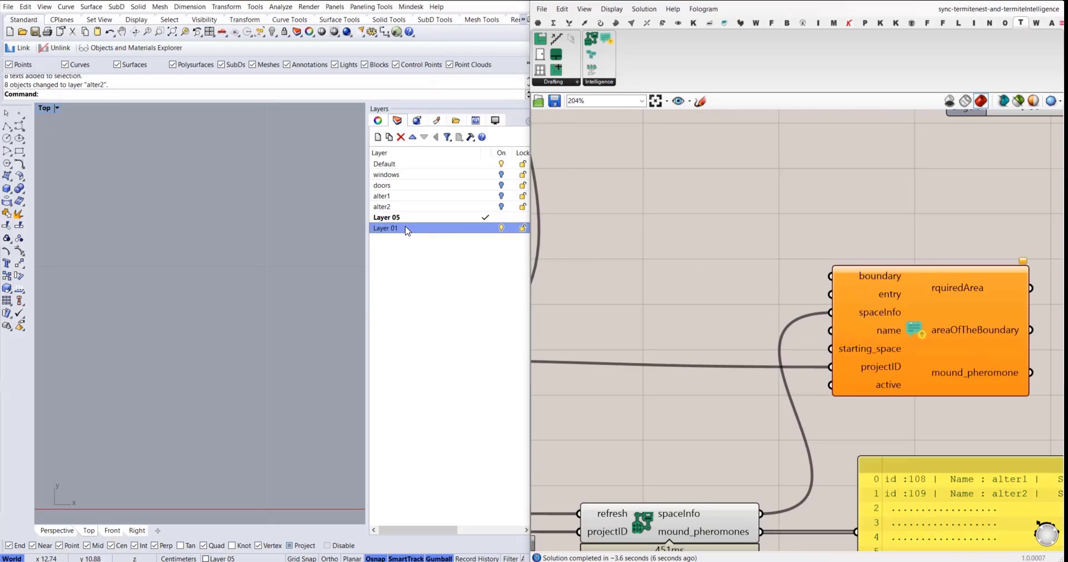
pyautogui.write('boundary')
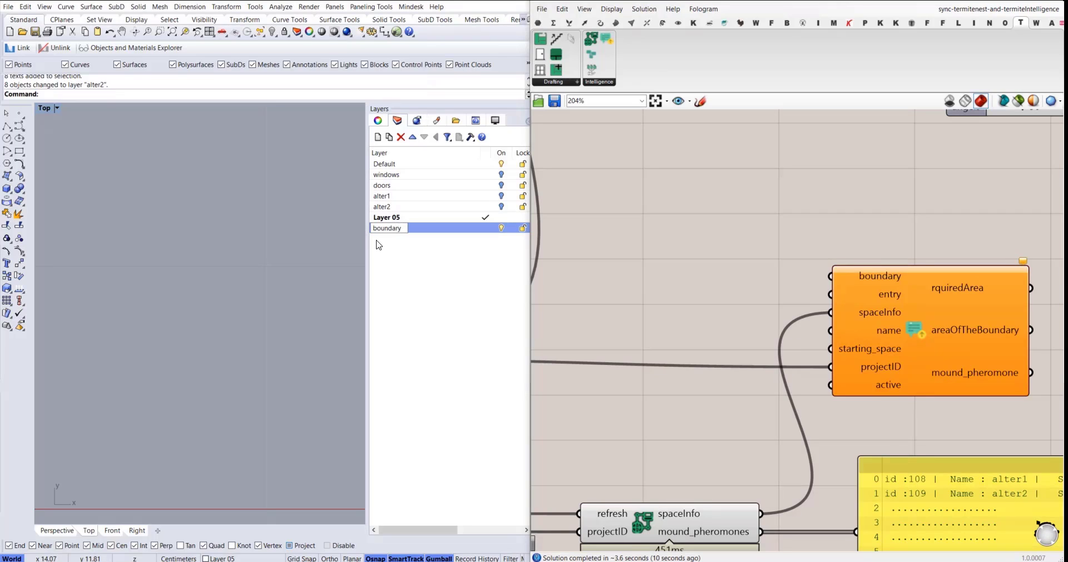
# Step: Confirm the boundary layer name and make boundary the current layer
pyautogui.press('Return')
pyautogui.doubleClick(450, 230)
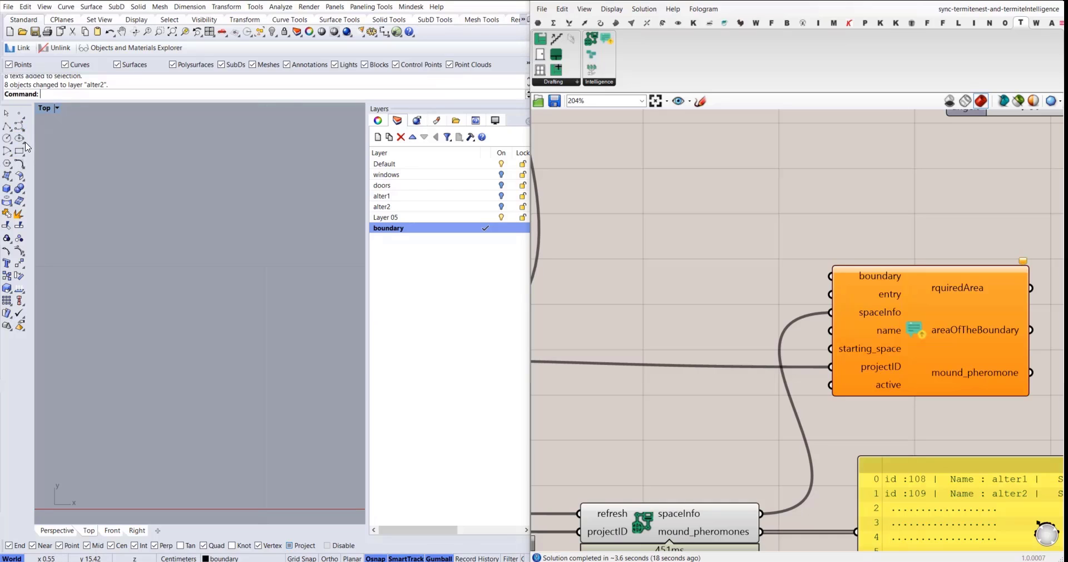
# Step: Preview the floor plan spaces from the component fed by the planNumber slider in the Top view, and hide the preview again
pyautogui.scroll(-4, 865, 281)
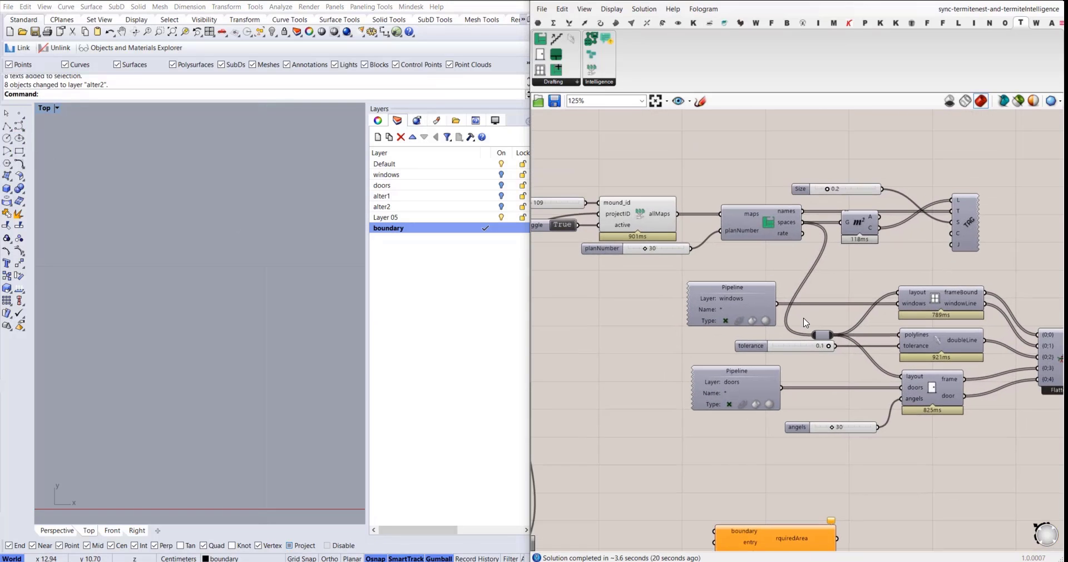
pyautogui.click(746, 218)
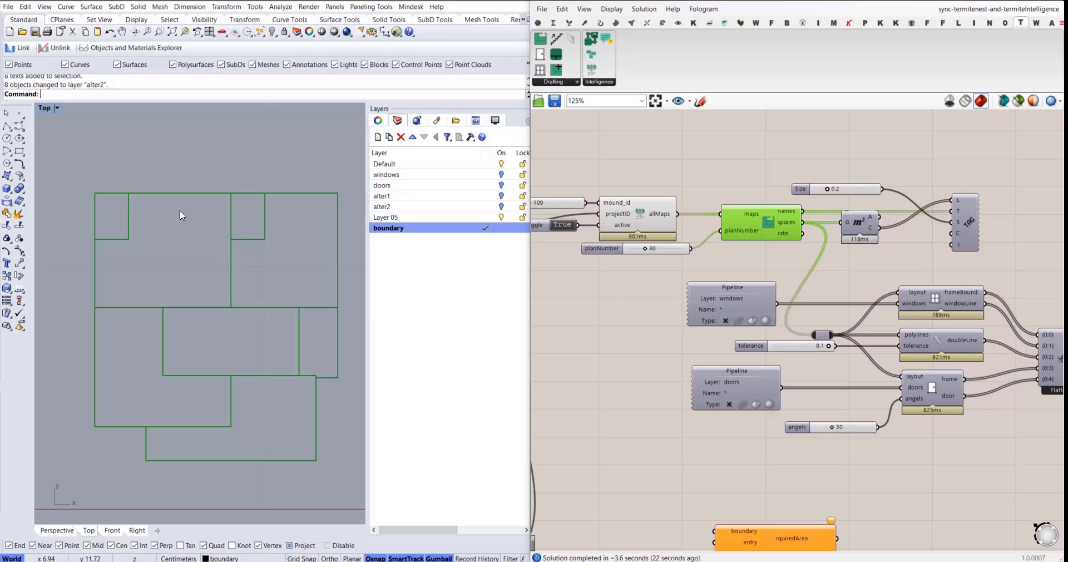
pyautogui.click(743, 264)
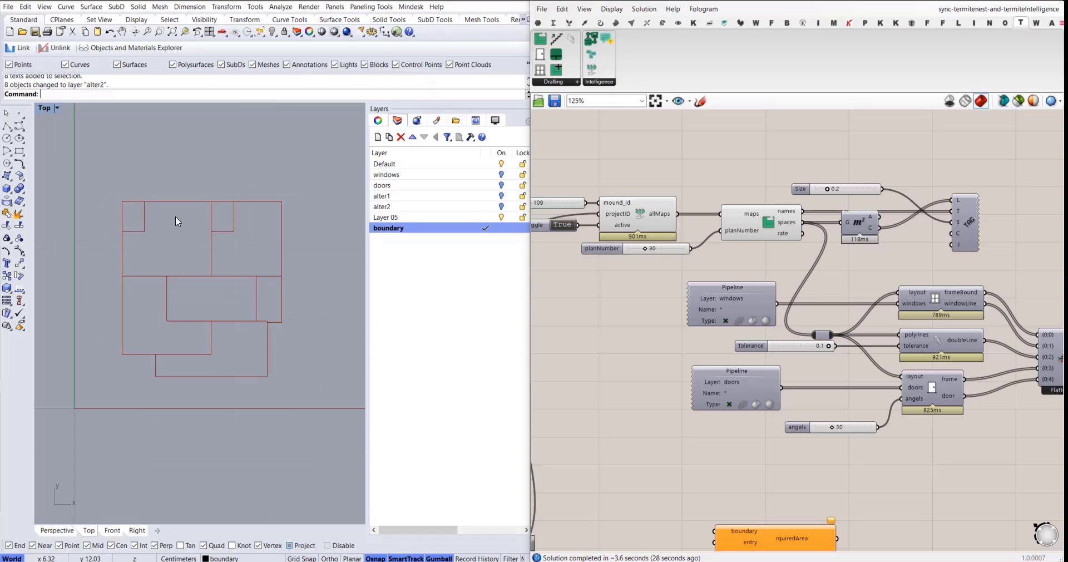
pyautogui.moveTo(202, 236); pyautogui.dragTo(198, 254, button='right')
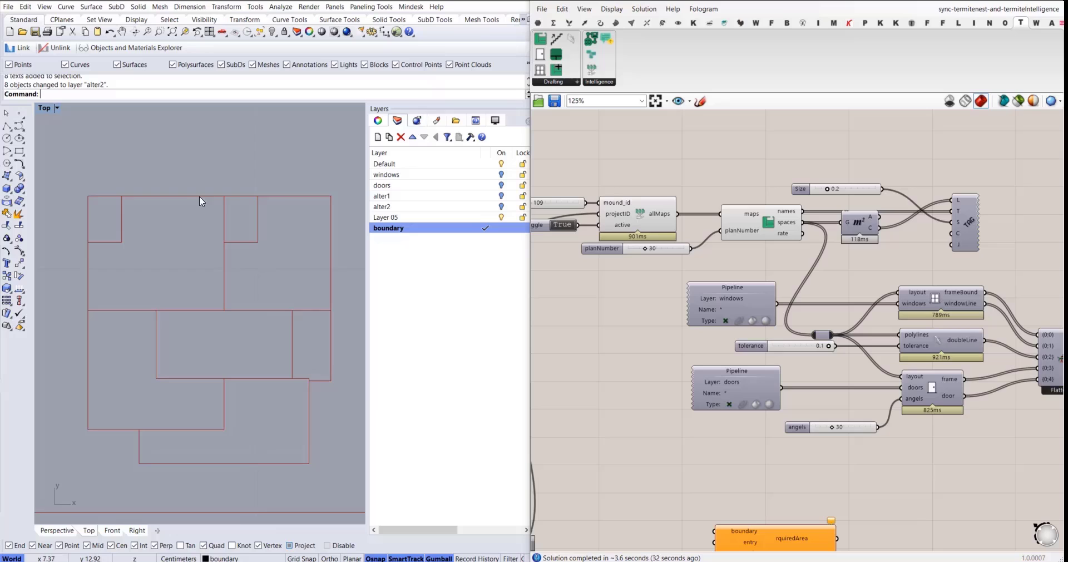
pyautogui.moveTo(270, 237); pyautogui.dragTo(272, 231, button='right')
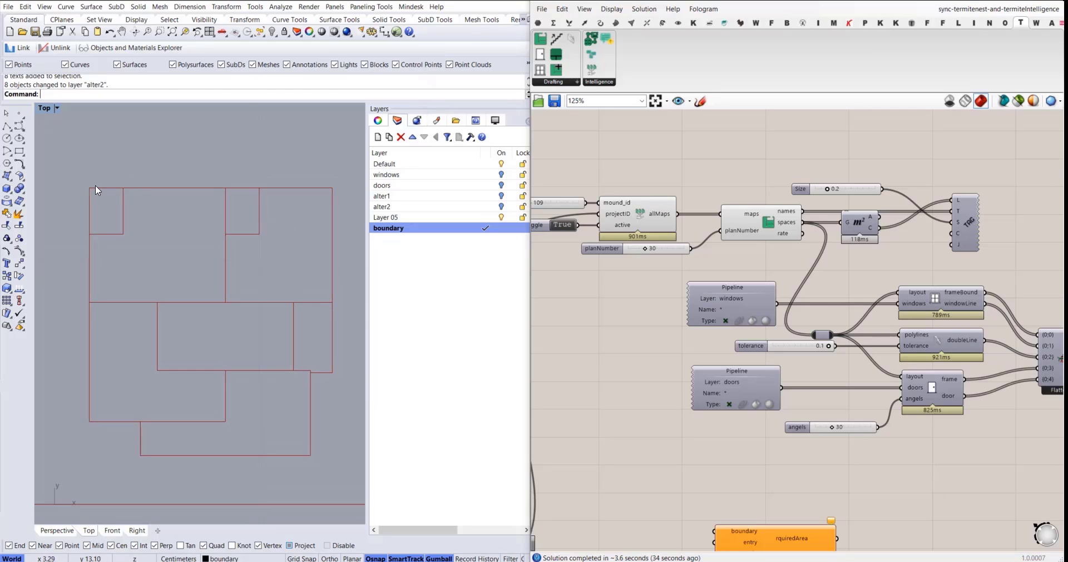
pyautogui.click(788, 206)
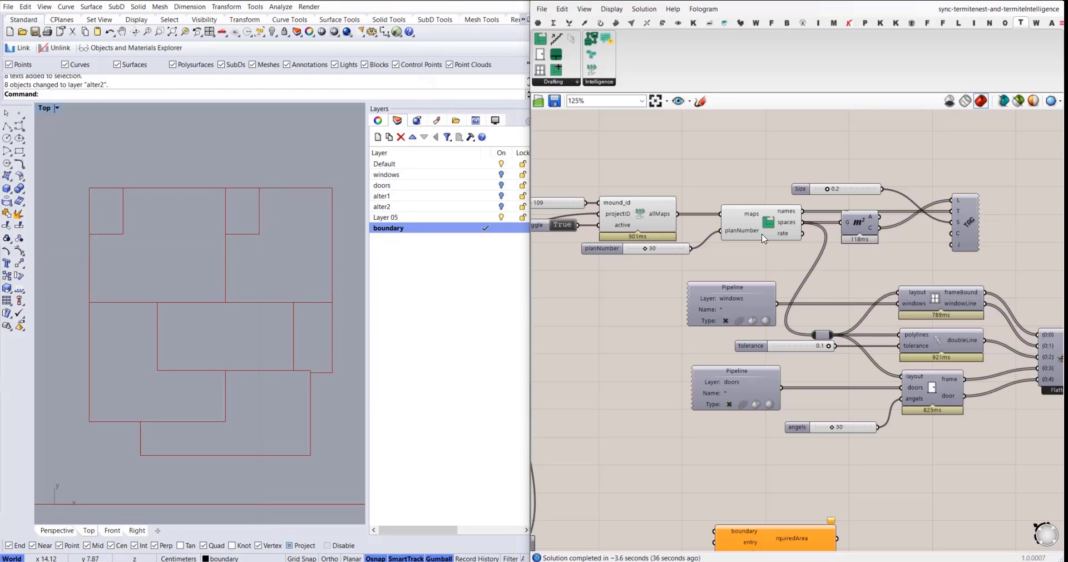
pyautogui.rightClick(742, 168)
pyautogui.click(771, 186)
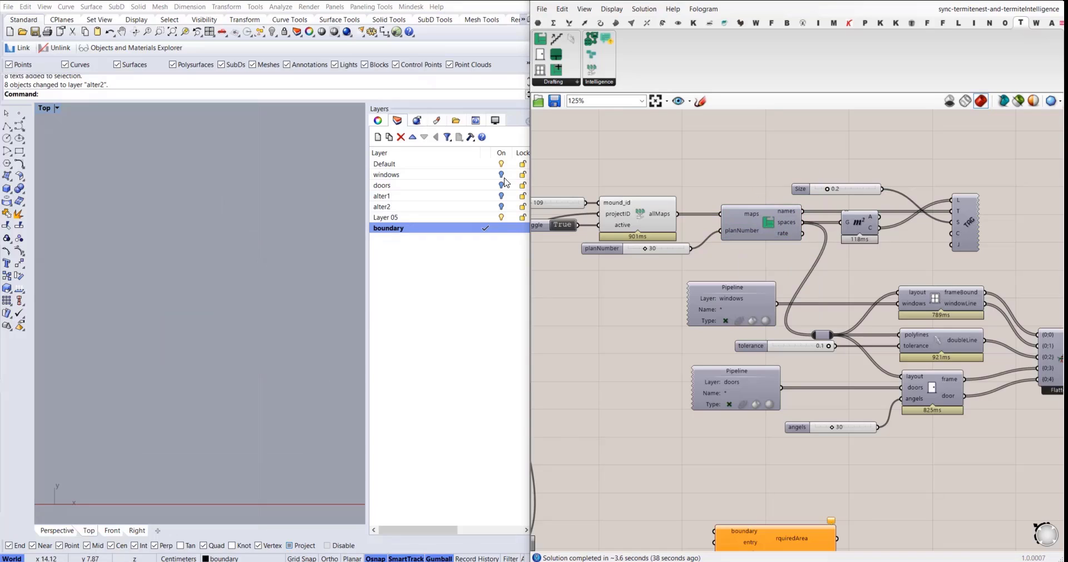
pyautogui.click(7, 125)
pyautogui.click(134, 321)
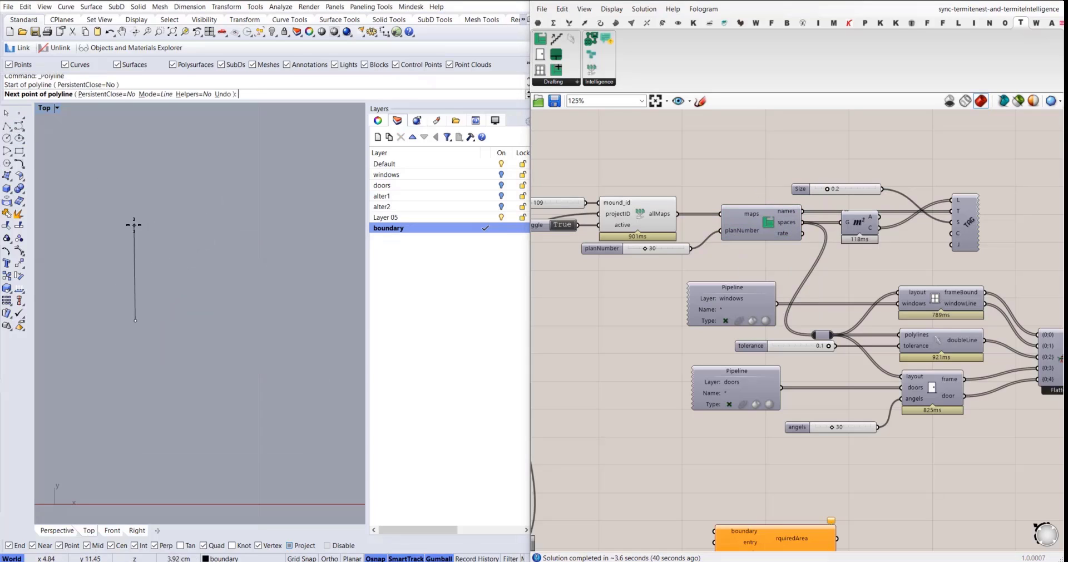
pyautogui.press('Escape')
pyautogui.scroll(-6, 162, 256)
pyautogui.moveTo(163, 256); pyautogui.dragTo(136, 347, button='right')
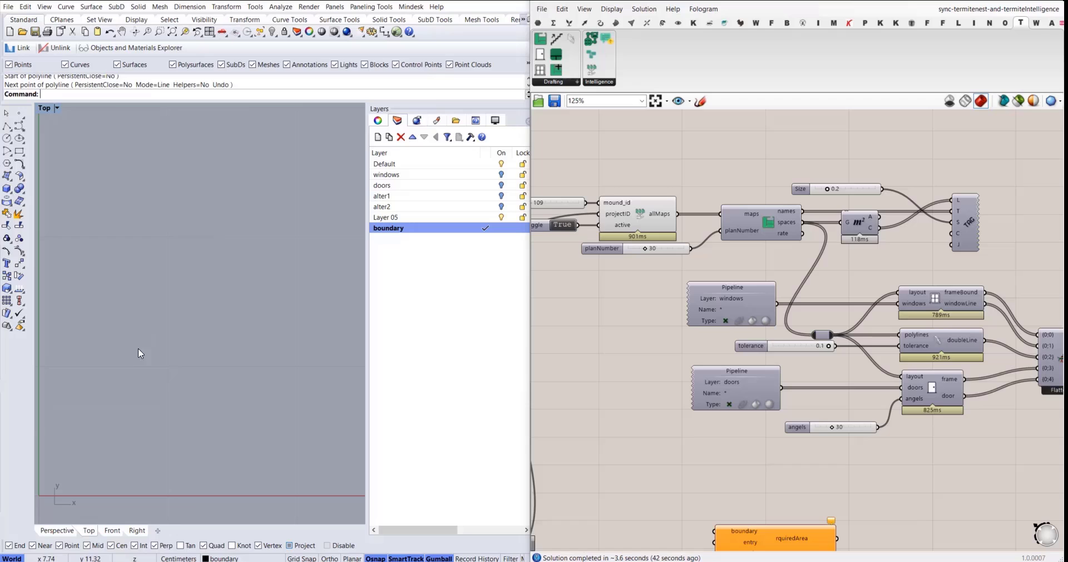
pyautogui.scroll(-7, 153, 328)
pyautogui.moveTo(166, 312); pyautogui.dragTo(142, 393, button='right')
pyautogui.scroll(2, 142, 394)
pyautogui.moveTo(227, 365); pyautogui.dragTo(207, 338, button='right')
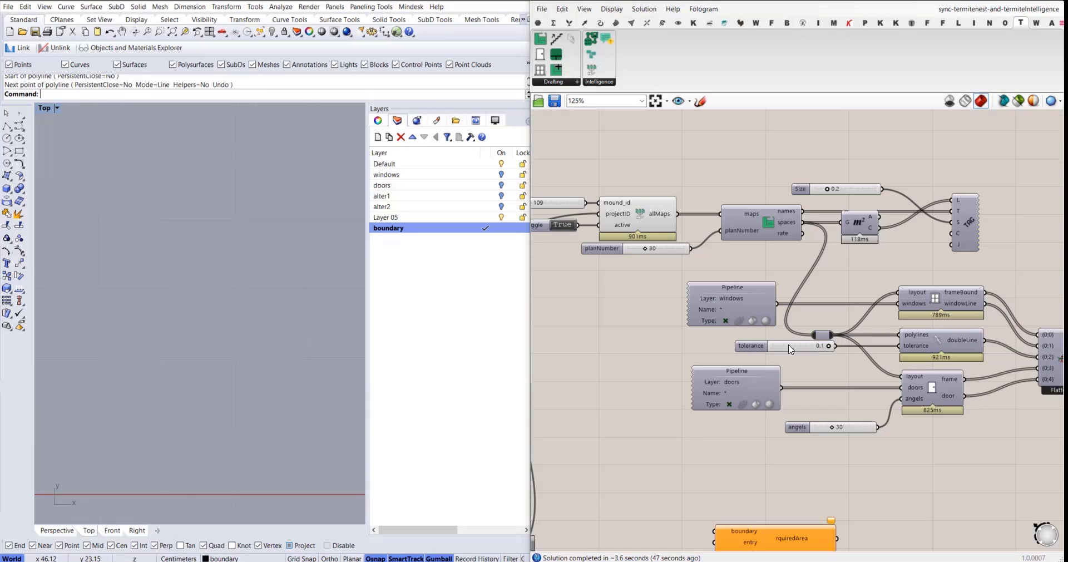
# Step: Examine the pheromone_request component's inputs and its wiring in the Grasshopper definition
pyautogui.scroll(-4, 792, 349)
pyautogui.moveTo(804, 402); pyautogui.dragTo(807, 310, button='right')
pyautogui.scroll(2, 806, 310)
pyautogui.click(782, 369)
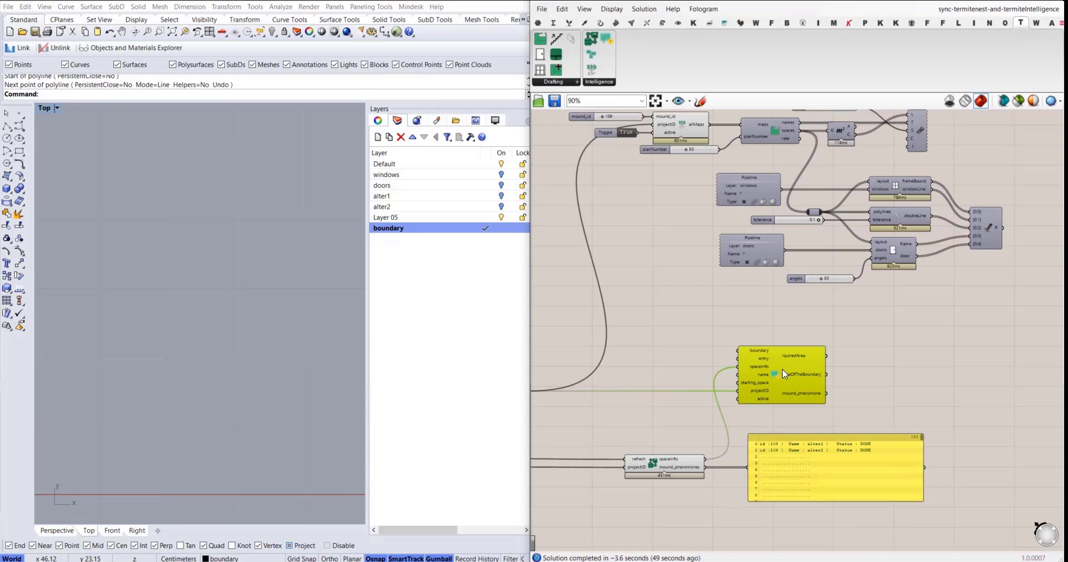
pyautogui.click(728, 320)
pyautogui.moveTo(726, 320); pyautogui.dragTo(770, 318, button='right')
pyautogui.moveTo(733, 360)
pyautogui.mouseDown(button='right')
pyautogui.moveTo(835, 353)
pyautogui.moveTo(733, 372)
pyautogui.mouseUp(button='right')
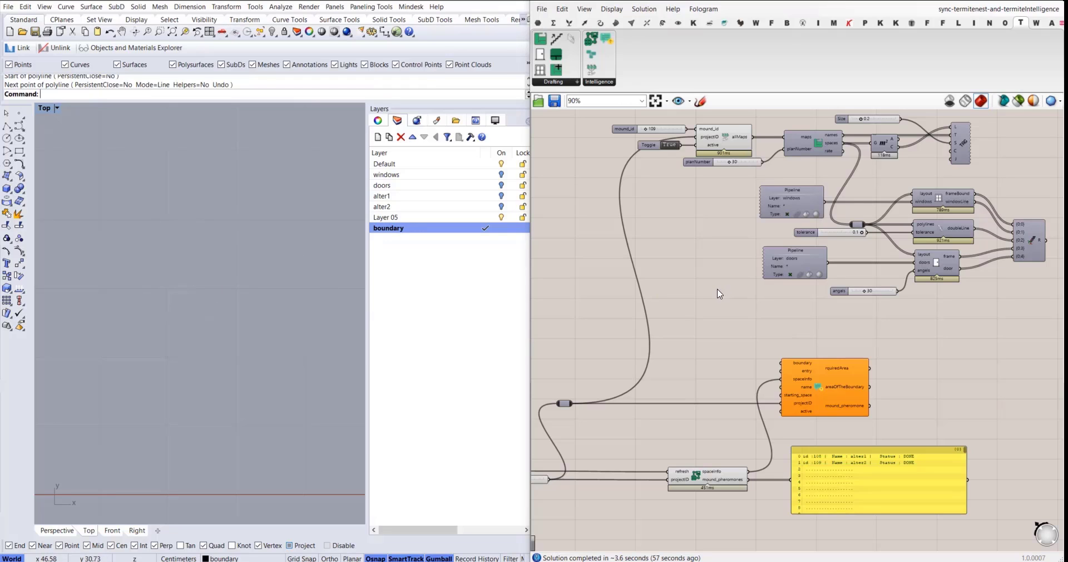
pyautogui.scroll(3, 727, 405)
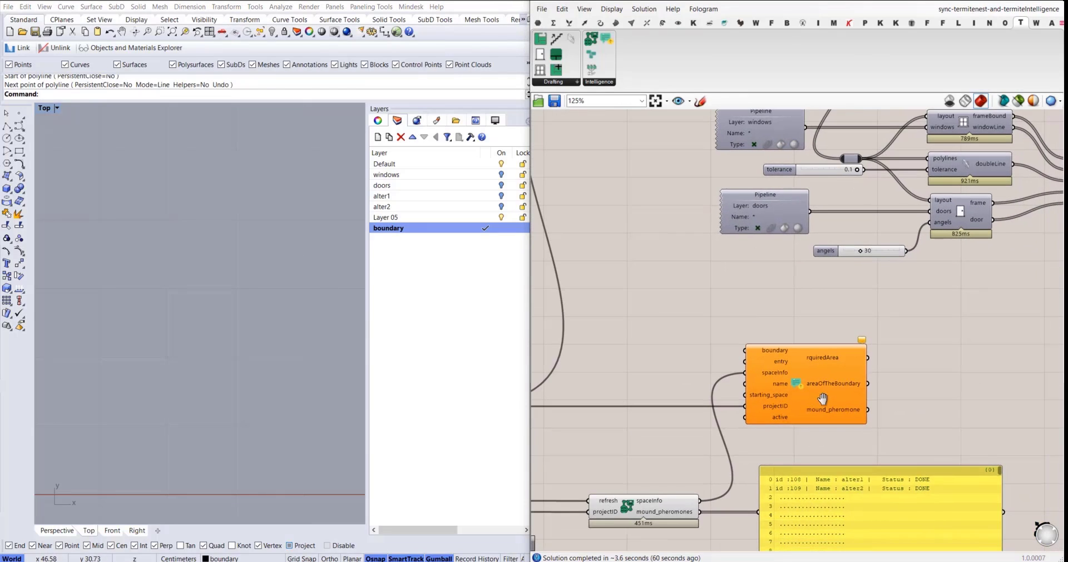
# Step: Draw a closed L-shaped polyline with a diagonal inner corner in the Top view on the boundary layer
pyautogui.scroll(-4, 182, 269)
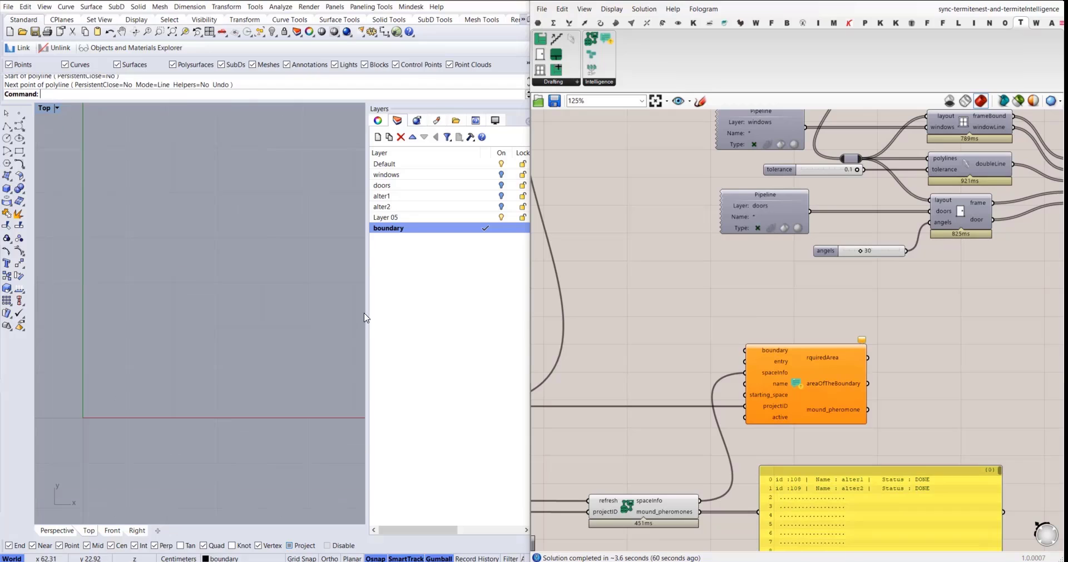
pyautogui.moveTo(210, 260); pyautogui.dragTo(178, 348, button='right')
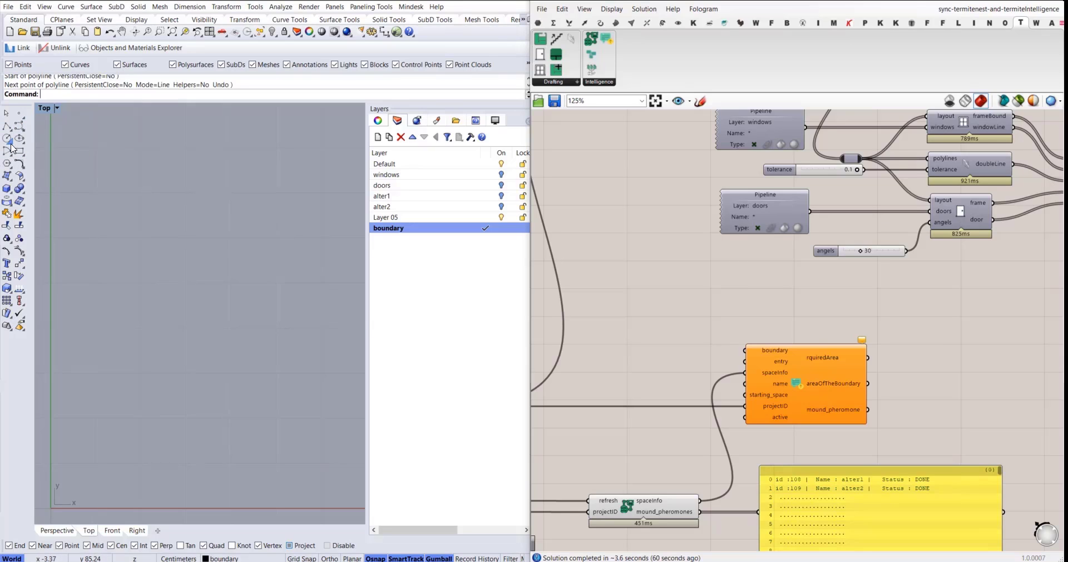
pyautogui.click(7, 126)
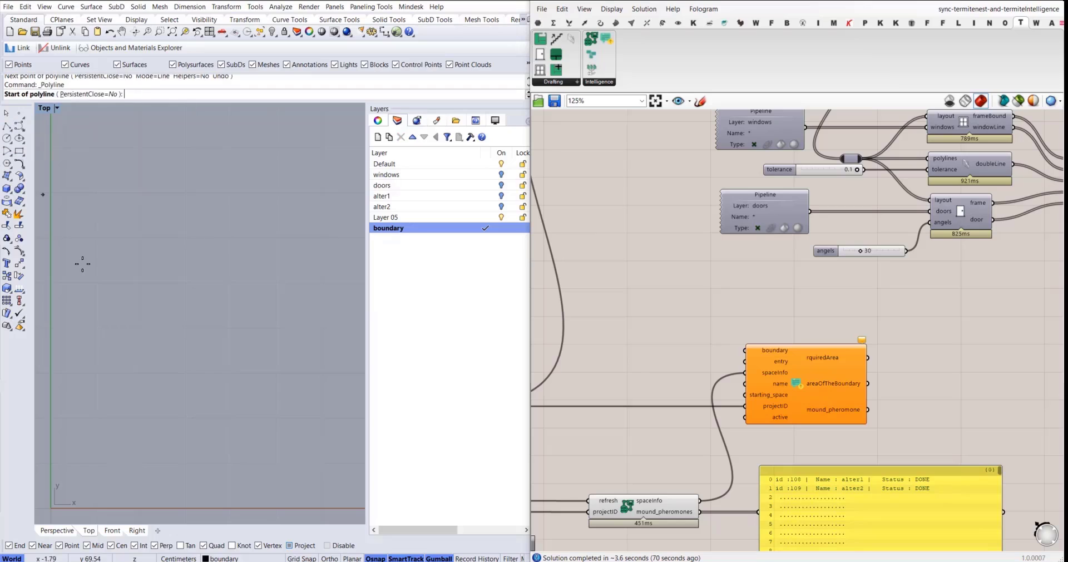
pyautogui.click(132, 355)
pyautogui.press('F8')
pyautogui.click(131, 249)
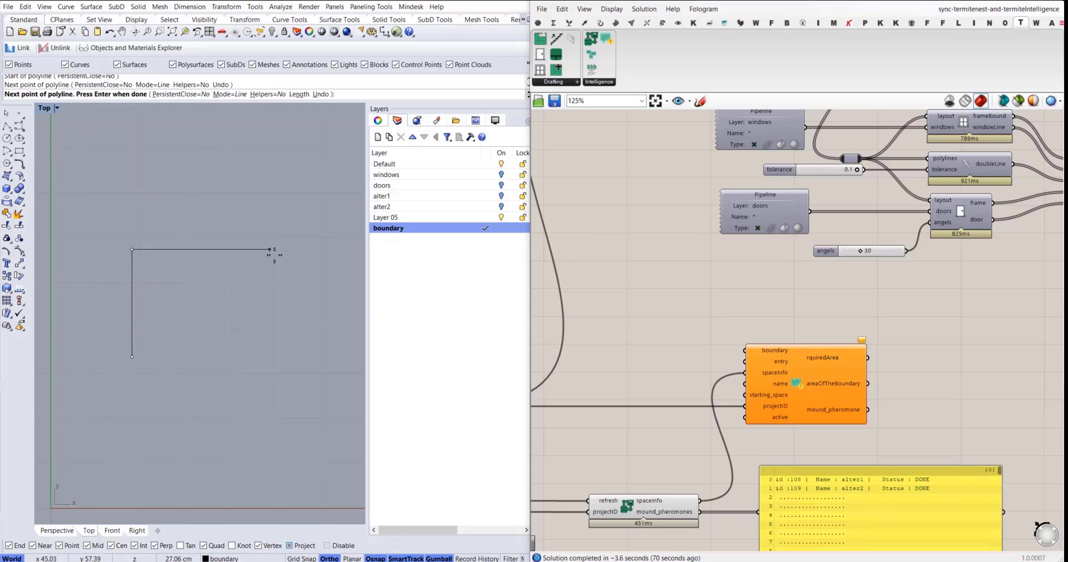
pyautogui.click(318, 249)
pyautogui.click(314, 344)
pyautogui.click(251, 344)
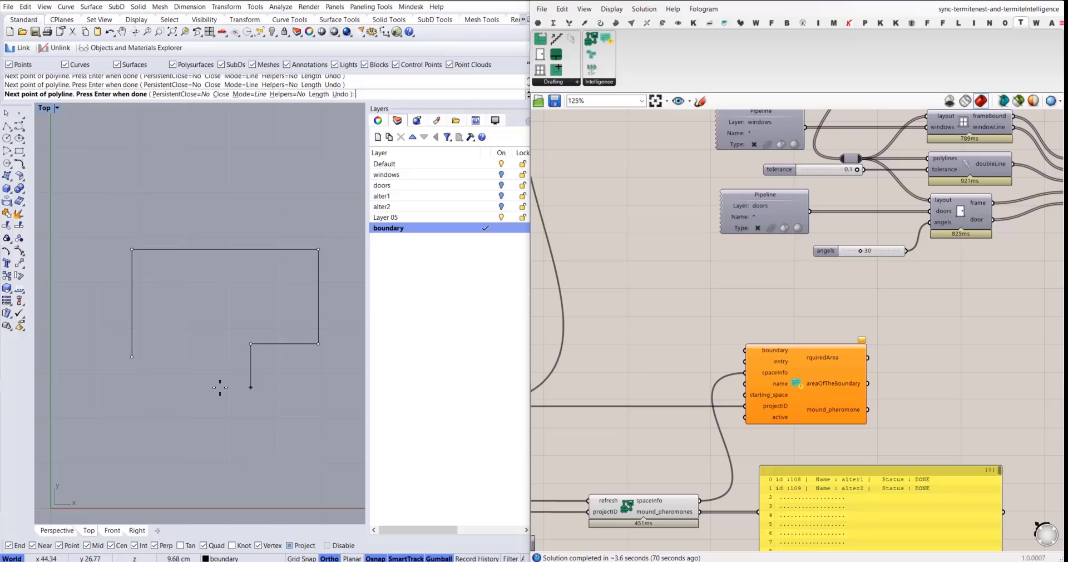
pyautogui.press('F8')
pyautogui.click(216, 386)
pyautogui.click(217, 436)
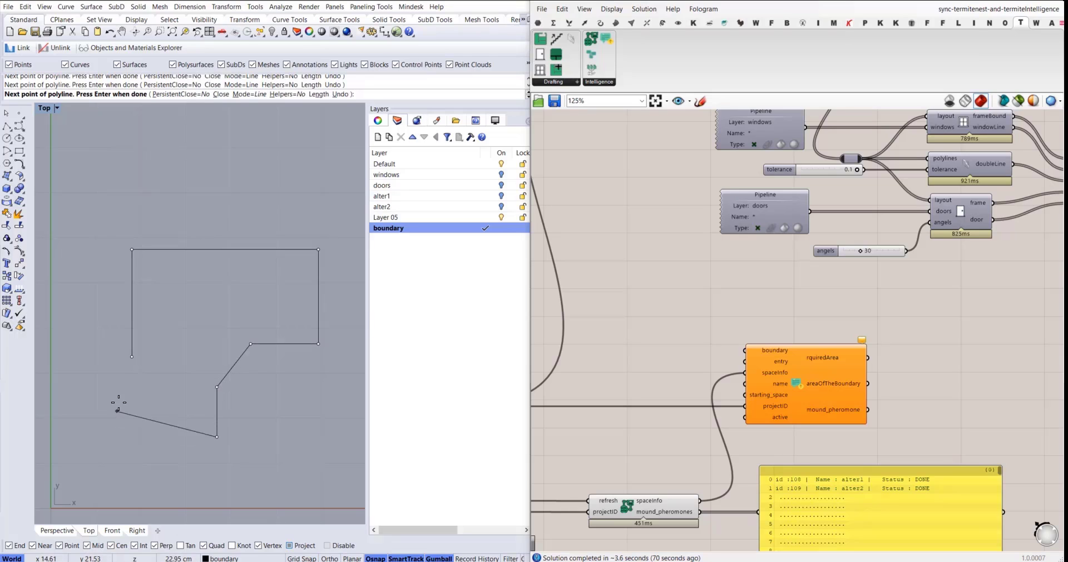
pyautogui.click(132, 436)
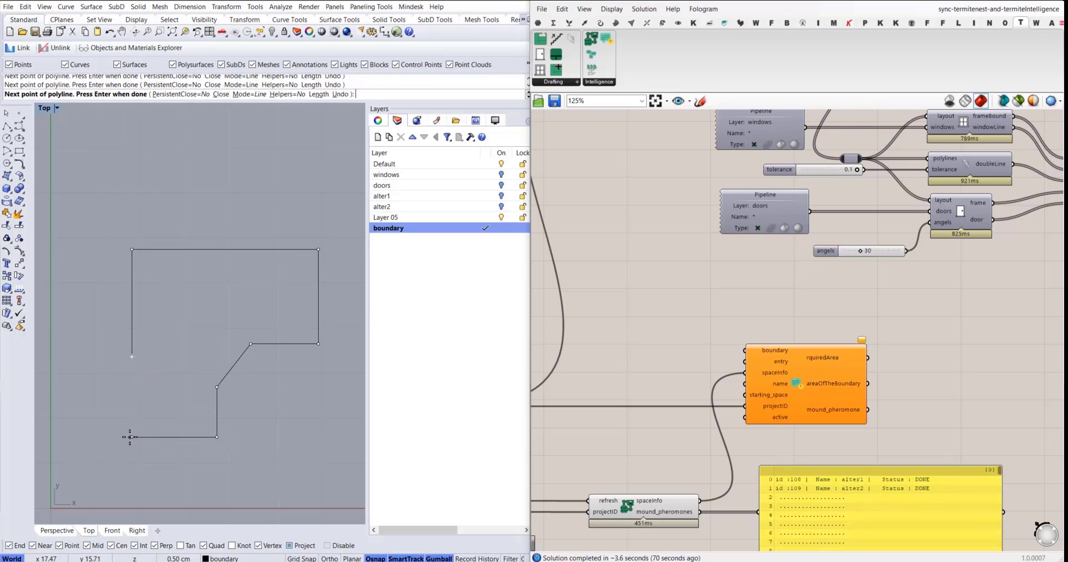
pyautogui.click(131, 358)
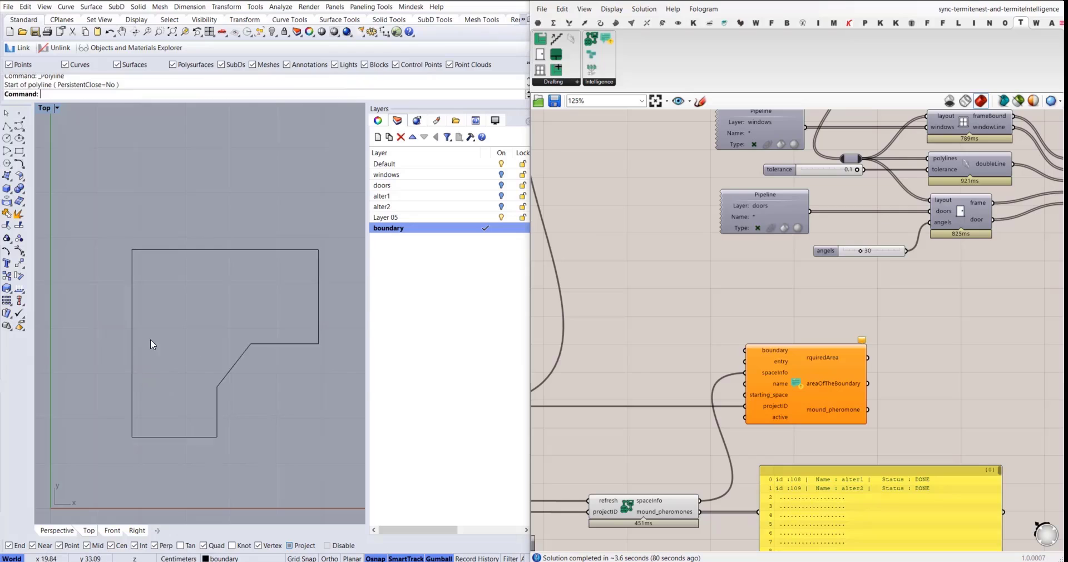
# Step: Widen the boundary outline by moving the three vertices of its left edge outward horizontally
pyautogui.click(130, 315)
pyautogui.moveTo(102, 219); pyautogui.dragTo(179, 435)
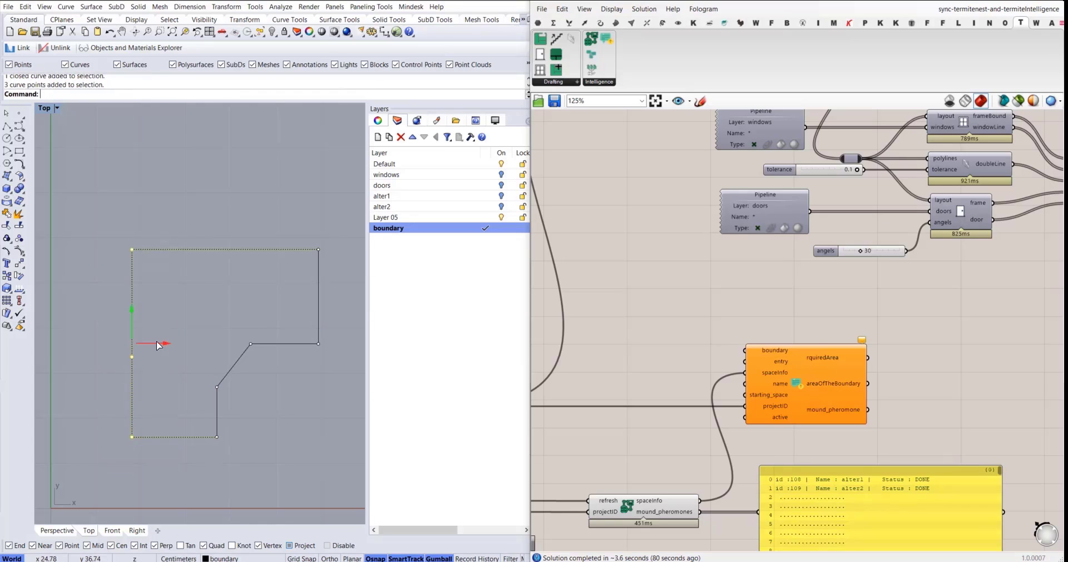
pyautogui.moveTo(158, 344); pyautogui.dragTo(138, 344)
# Step: Measure the area enclosed by the boundary polyline
pyautogui.click(191, 249)
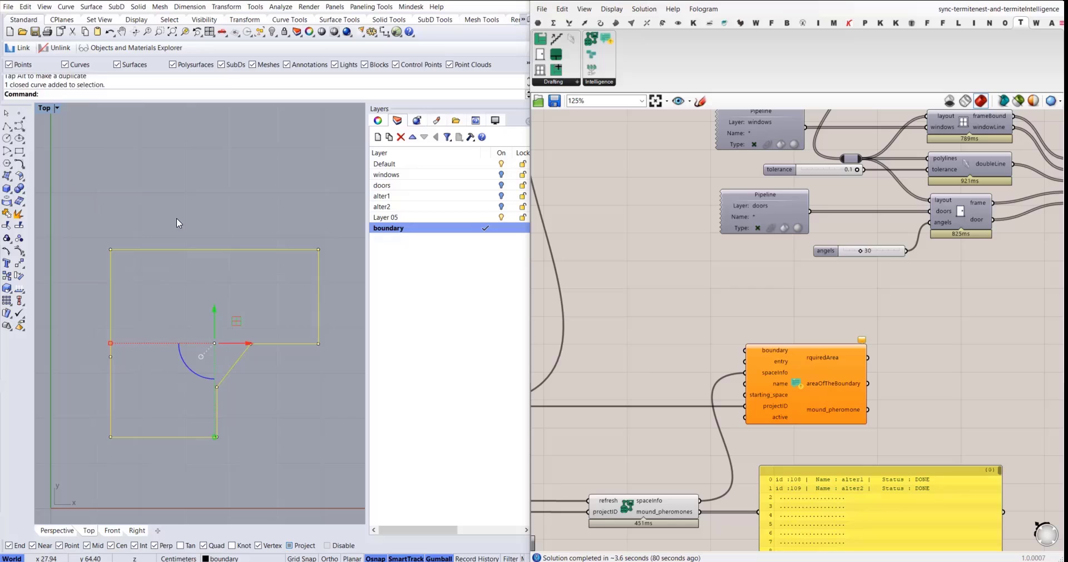
pyautogui.write('area')
pyautogui.press('Return')
pyautogui.click(189, 202)
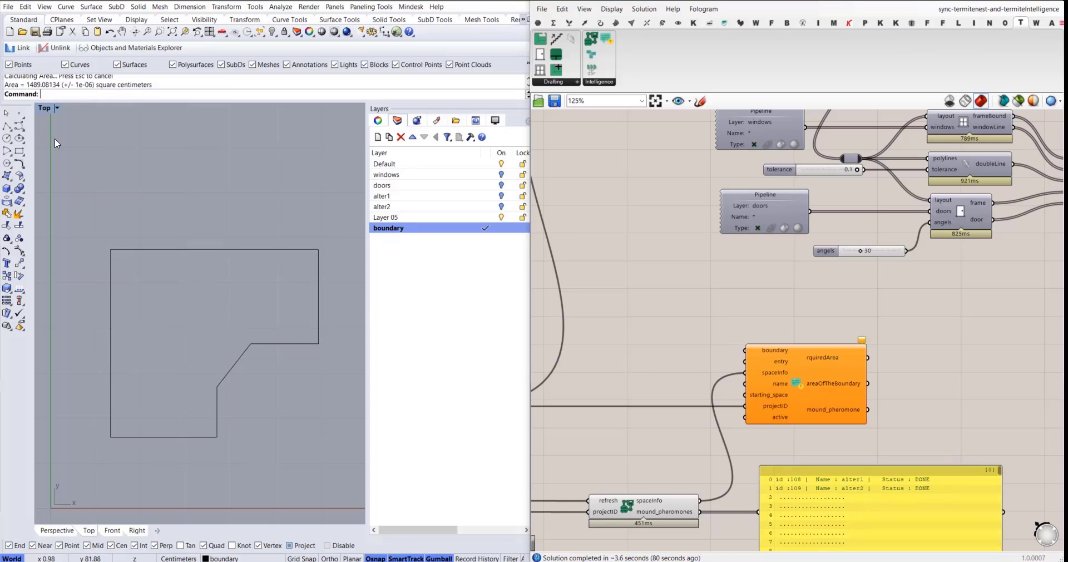
pyautogui.moveTo(309, 203); pyautogui.dragTo(188, 381)
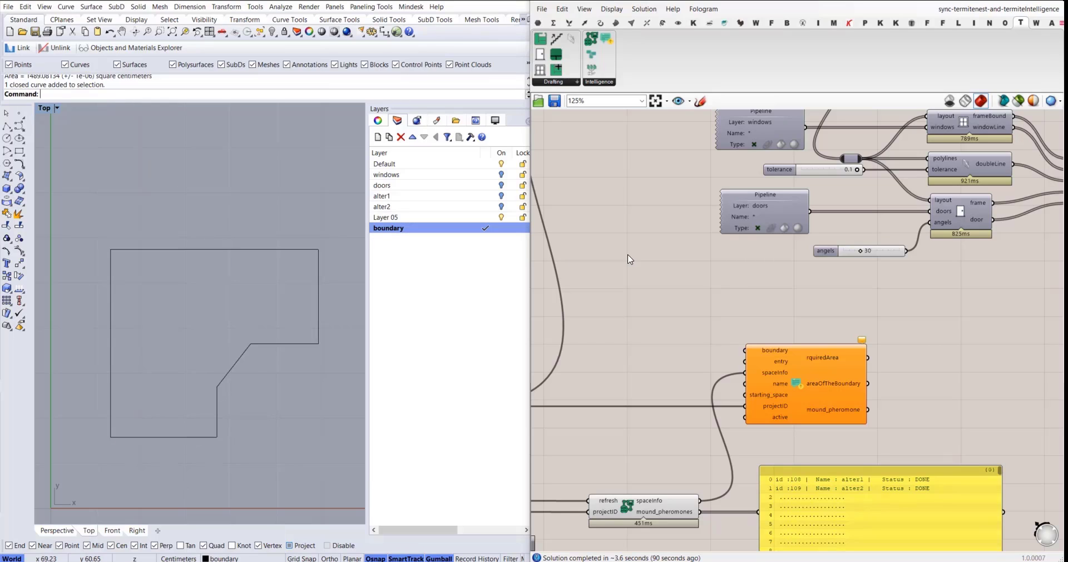
pyautogui.click(303, 250)
pyautogui.click(269, 225)
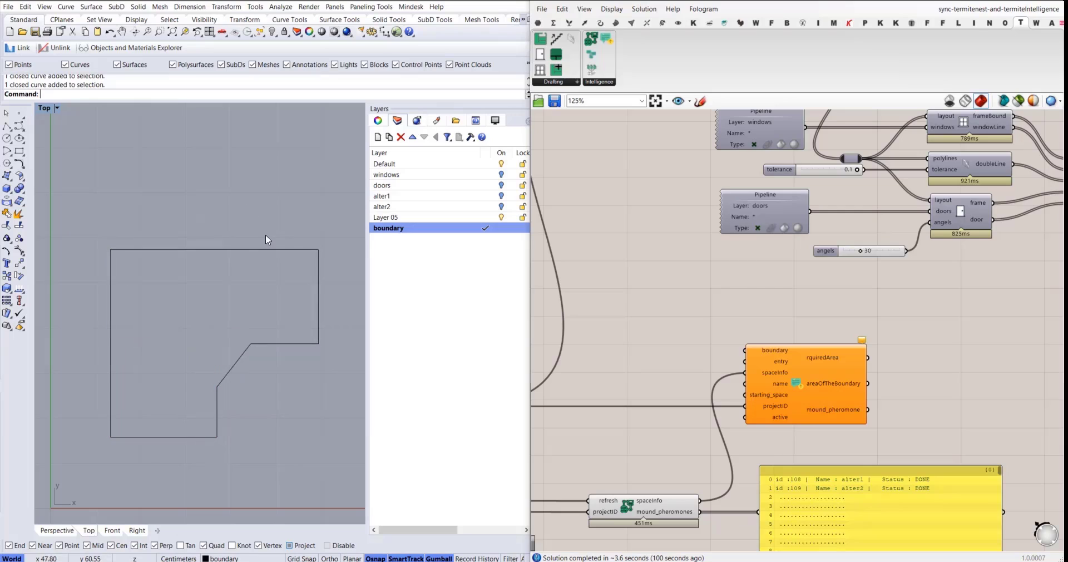
pyautogui.moveTo(231, 279); pyautogui.dragTo(243, 273, button='right')
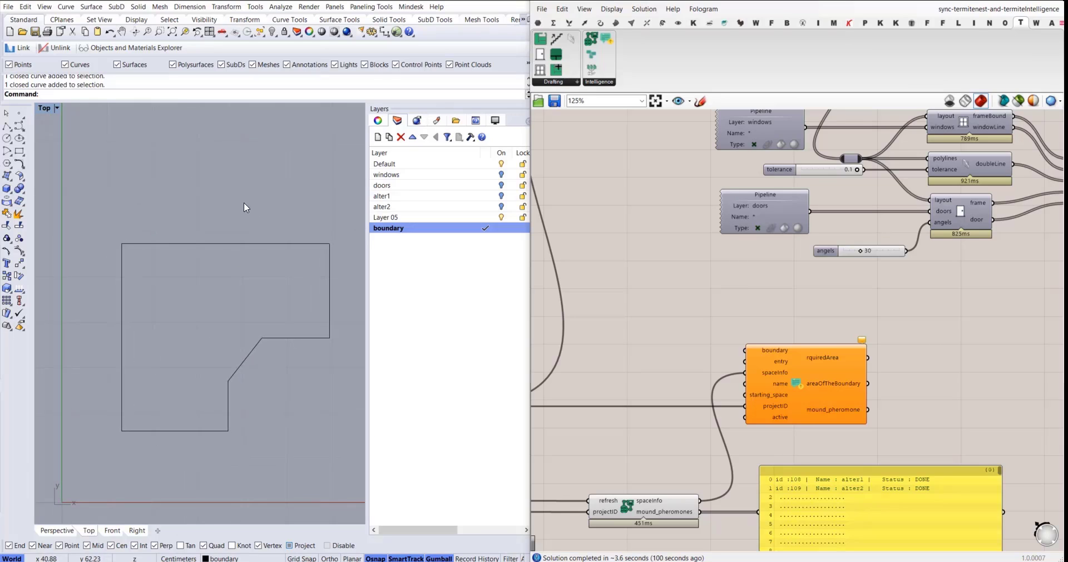
pyautogui.click(236, 244)
pyautogui.click(216, 204)
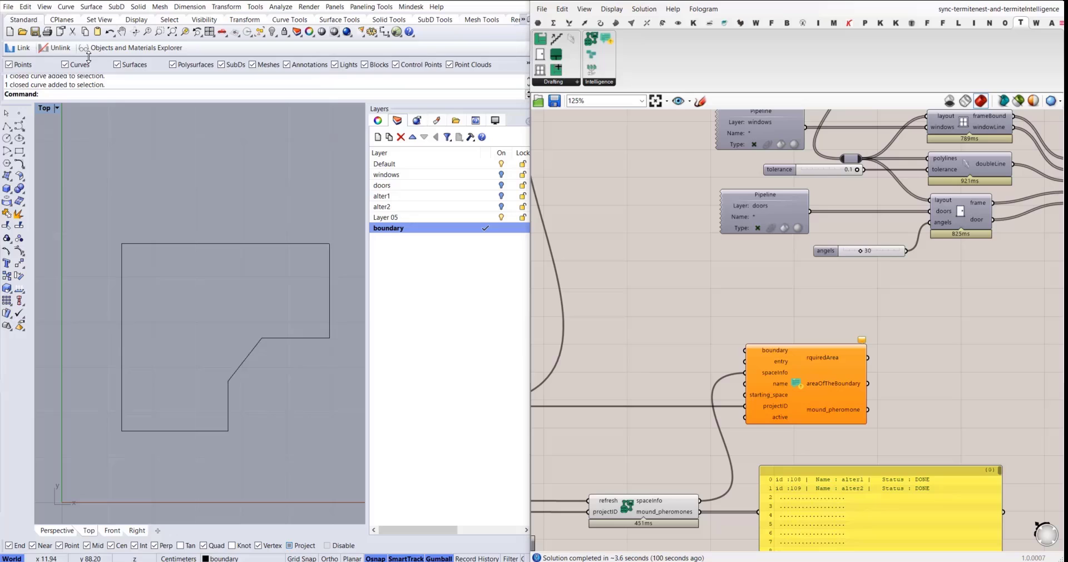
pyautogui.click(8, 7)
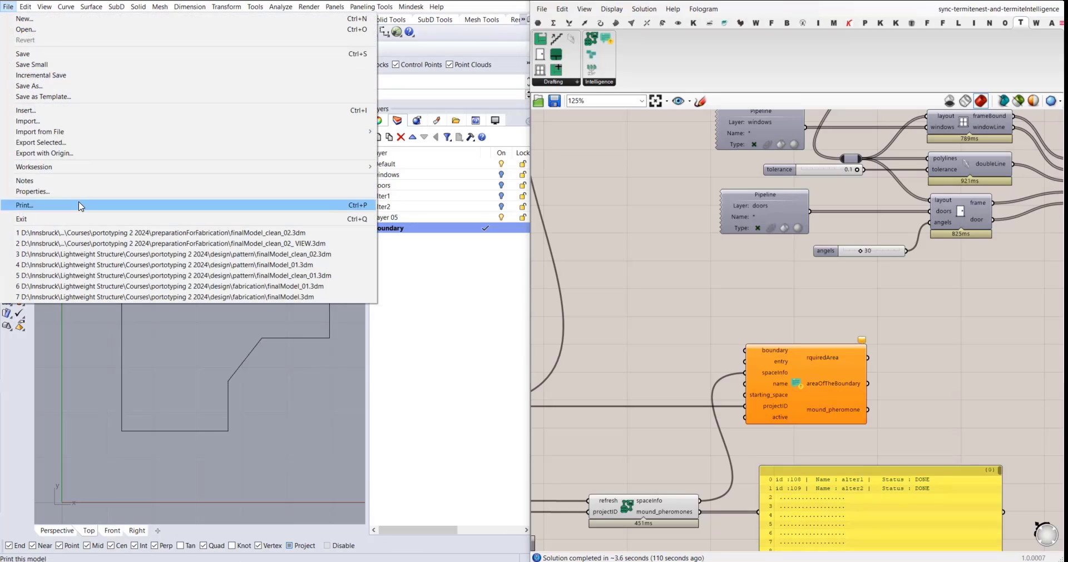
pyautogui.click(152, 379)
pyautogui.click(122, 352)
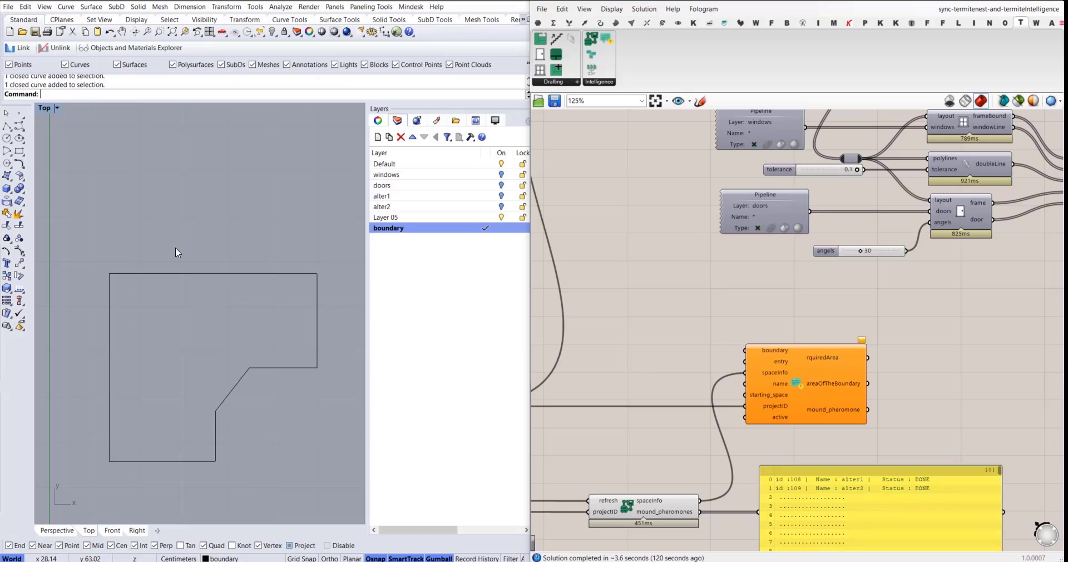
# Step: Create a new Rhino document from the Small Objects - Meters template
pyautogui.click(8, 7)
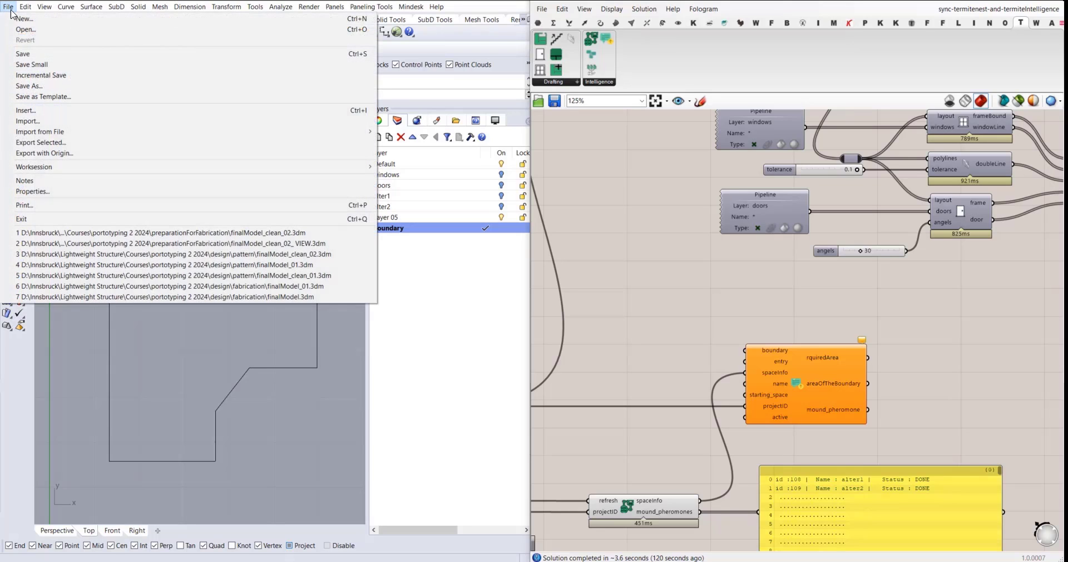
pyautogui.click(37, 21)
pyautogui.click(266, 307)
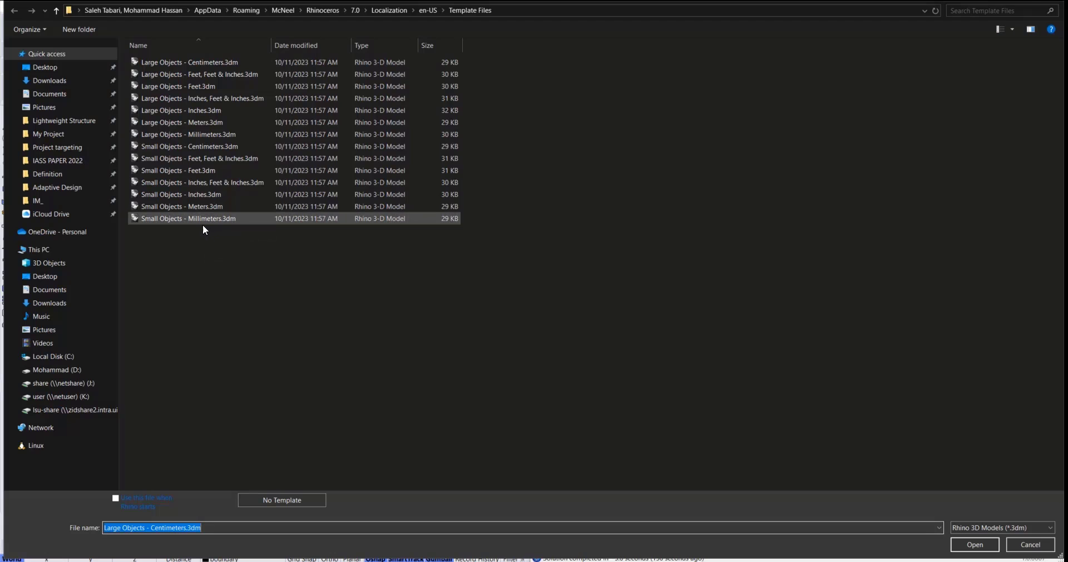
pyautogui.click(196, 207)
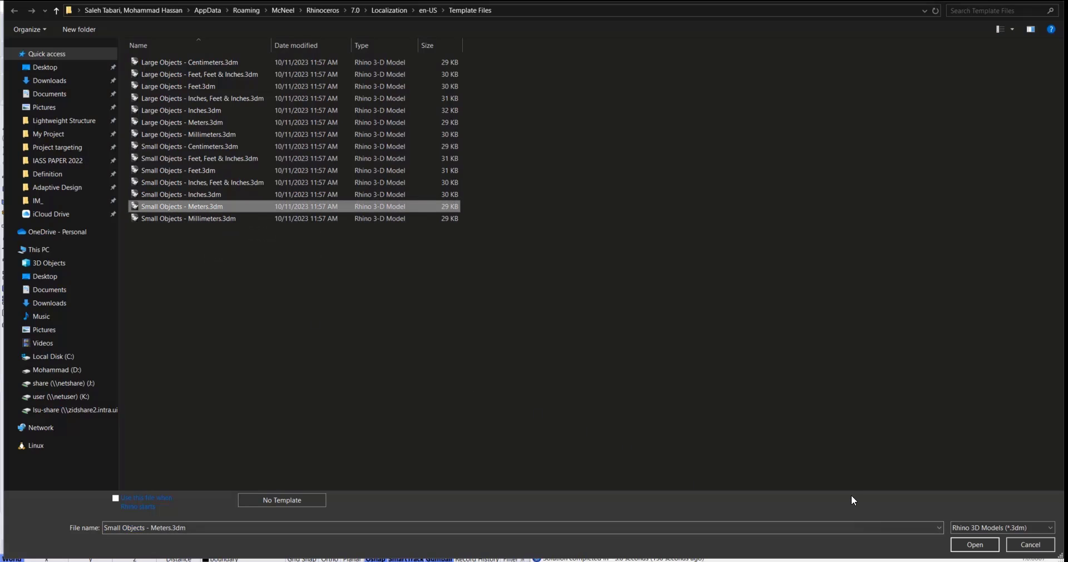
pyautogui.click(975, 545)
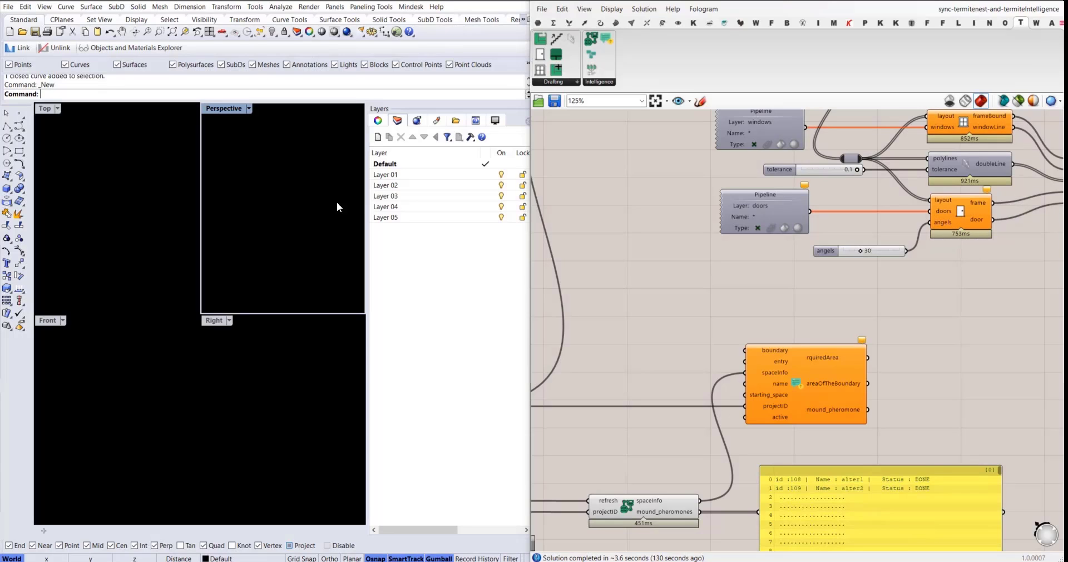
# Step: Maximize the Top viewport in the new Rhino document
pyautogui.doubleClick(48, 109)
pyautogui.scroll(-10, 220, 295)
pyautogui.moveTo(228, 300); pyautogui.dragTo(222, 317, button='right')
# Step: Disable the windows and doors pipelines in Grasshopper together with their sliders and the connected window, double-line, door and merge components
pyautogui.scroll(-4, 850, 278)
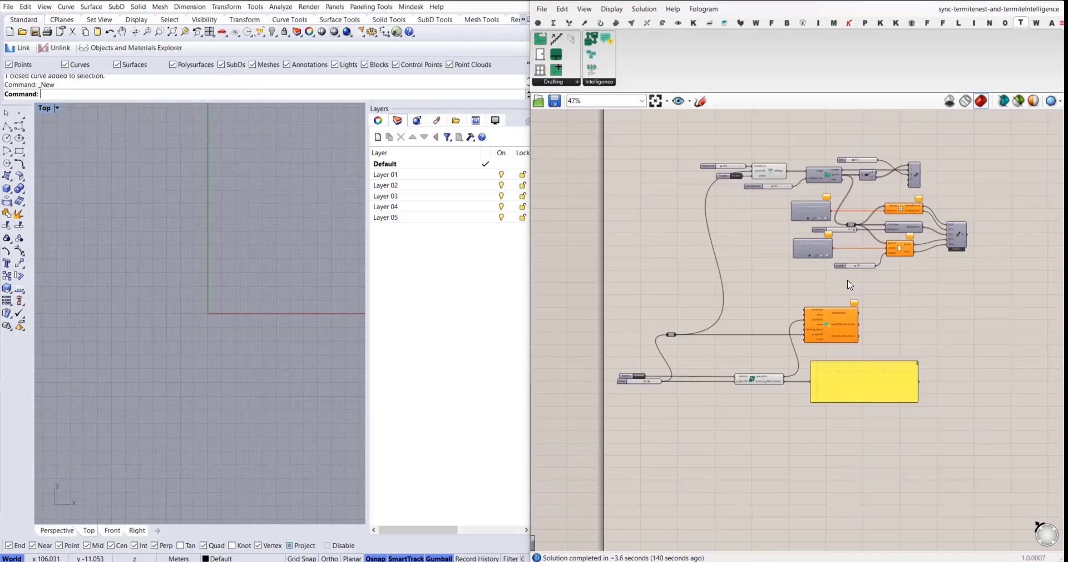
pyautogui.moveTo(898, 220); pyautogui.dragTo(822, 352, button='right')
pyautogui.scroll(3, 822, 352)
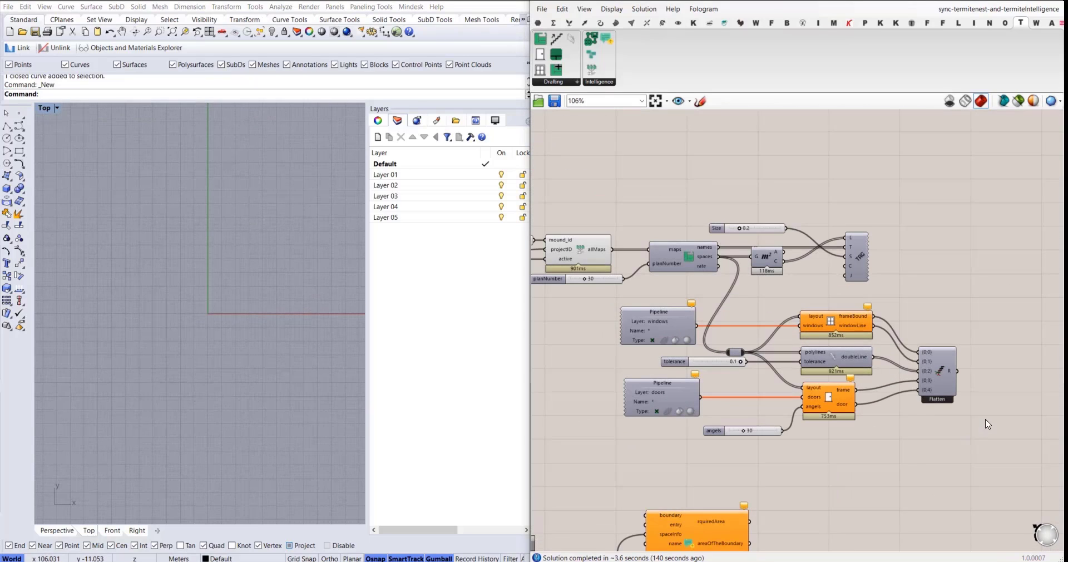
pyautogui.moveTo(774, 461); pyautogui.dragTo(979, 251, button='right')
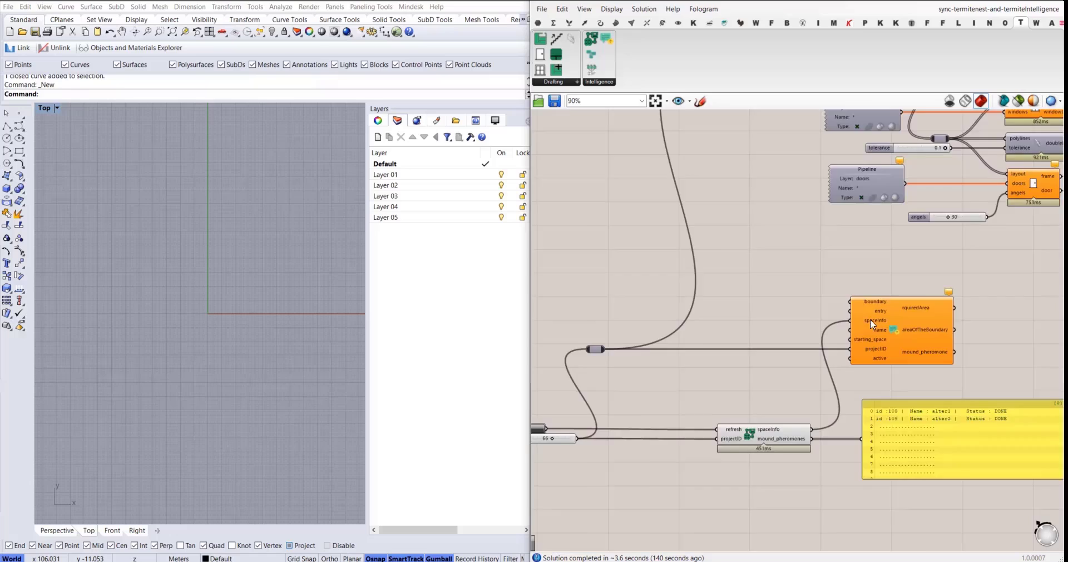
pyautogui.scroll(-2, 885, 321)
pyautogui.moveTo(891, 323); pyautogui.dragTo(723, 418, button='right')
pyautogui.moveTo(929, 362); pyautogui.dragTo(671, 246)
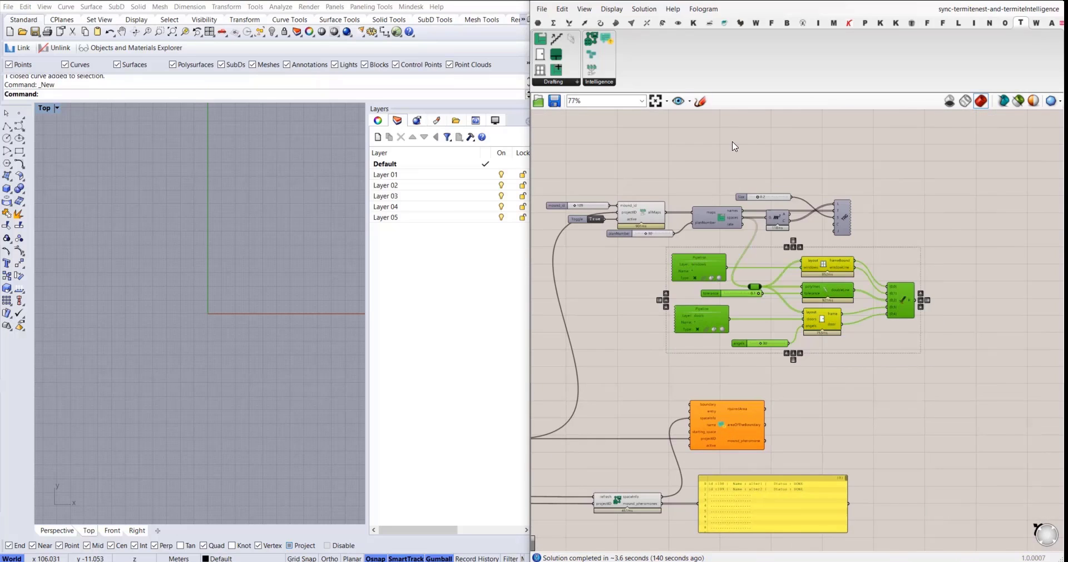
pyautogui.rightClick(717, 125)
pyautogui.click(742, 164)
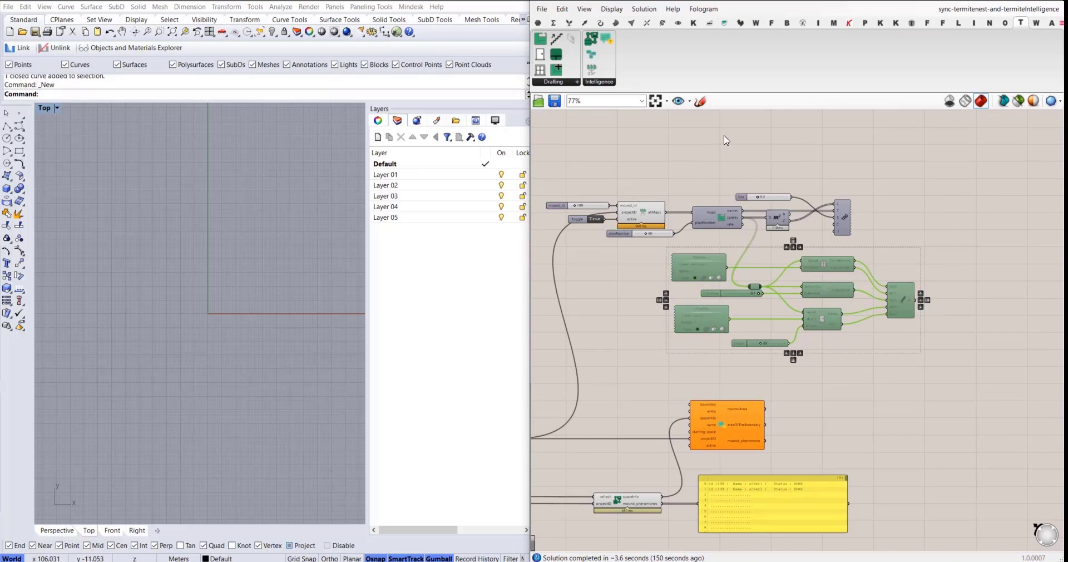
# Step: Draw a closed seven-sided polyline of about 189 square metres in Rhino's Top view, with a slanted upper-left corner and a notched lower-right corner
pyautogui.moveTo(766, 404); pyautogui.dragTo(810, 391, button='right')
pyautogui.scroll(5, 806, 323)
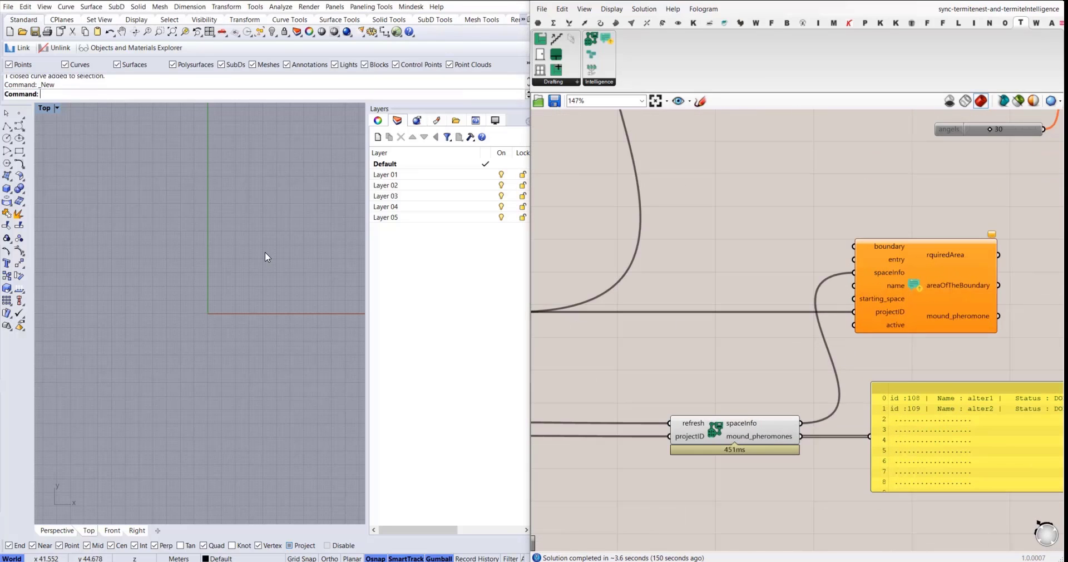
pyautogui.scroll(-8, 264, 252)
pyautogui.moveTo(251, 276); pyautogui.dragTo(188, 327, button='right')
pyautogui.scroll(10, 215, 310)
pyautogui.moveTo(302, 262); pyautogui.dragTo(195, 390, button='right')
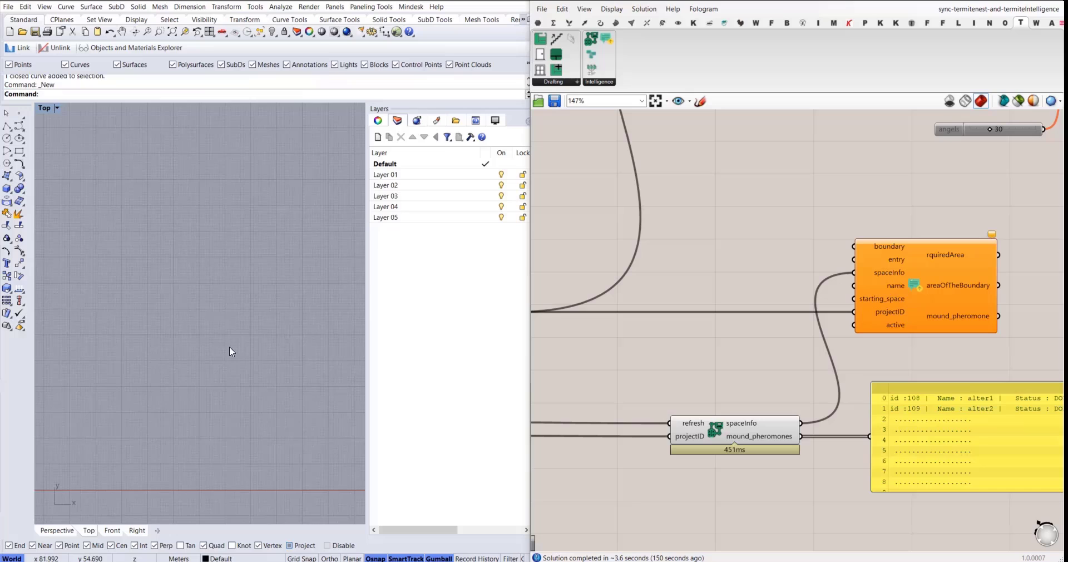
pyautogui.scroll(2, 179, 337)
pyautogui.scroll(-4, 175, 320)
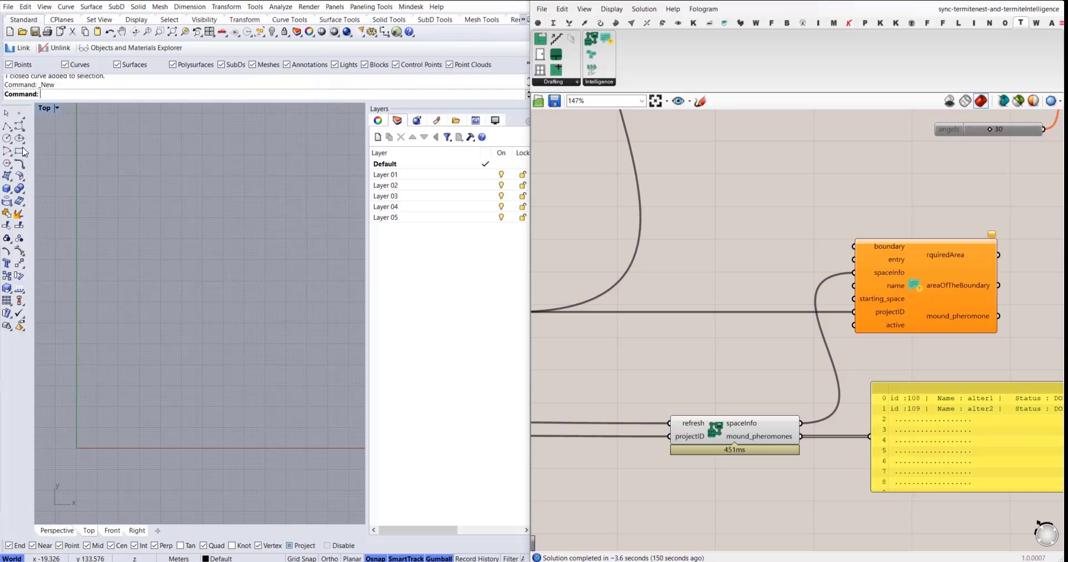
pyautogui.click(7, 127)
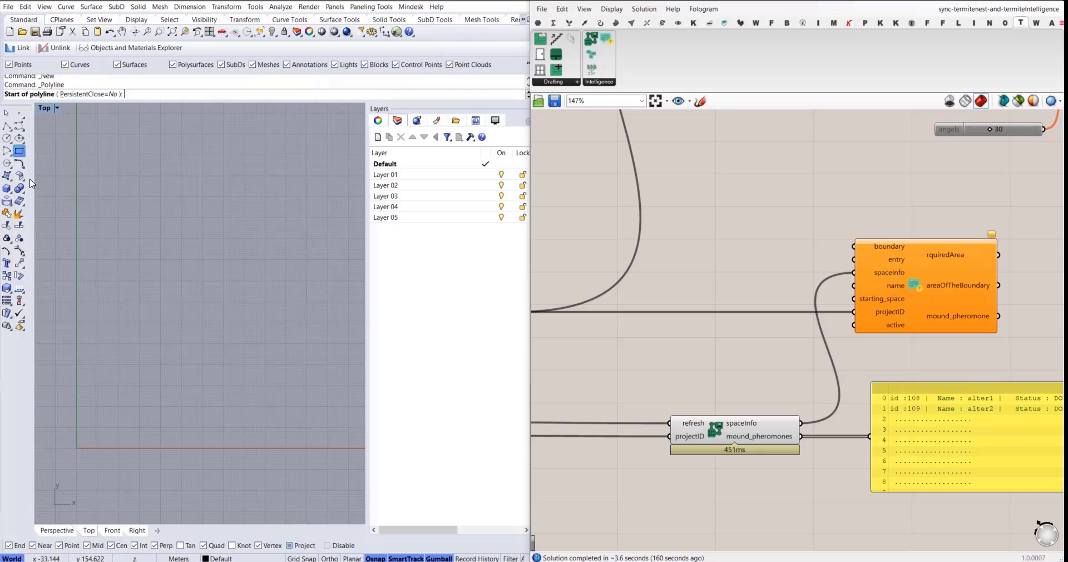
pyautogui.click(178, 201)
pyautogui.moveTo(224, 196); pyautogui.dragTo(162, 238, button='right')
pyautogui.click(209, 201)
pyautogui.press('F8')
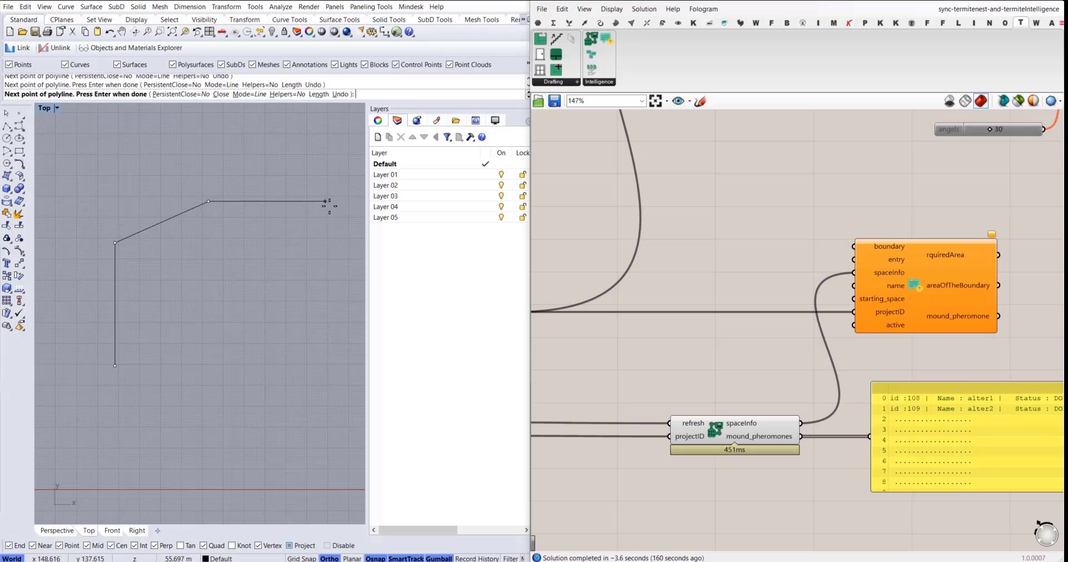
pyautogui.click(326, 201)
pyautogui.click(326, 296)
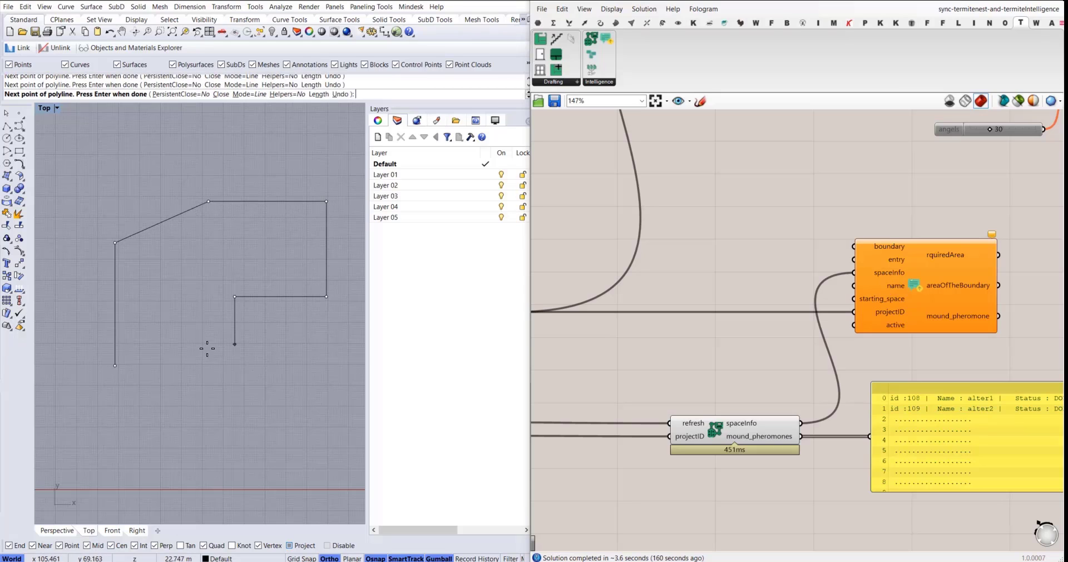
pyautogui.click(234, 399)
pyautogui.click(115, 364)
pyautogui.rightClick(113, 363)
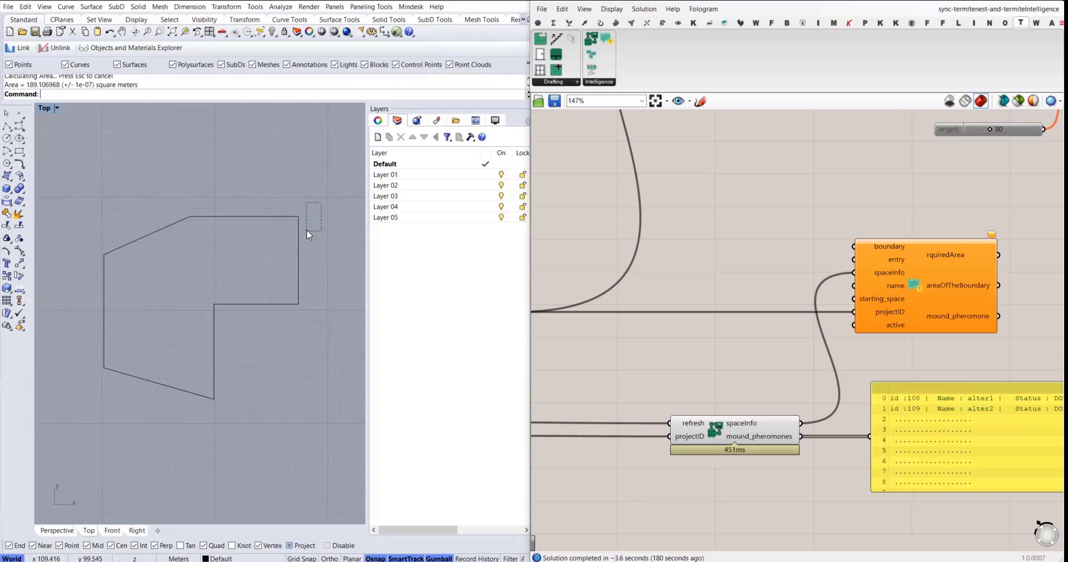
# Step: Shrink the outline by moving its two right-edge vertices inward and its two upper-left vertices down and to the right
pyautogui.moveTo(308, 231); pyautogui.dragTo(279, 272)
pyautogui.press('F10')
pyautogui.moveTo(271, 195); pyautogui.dragTo(310, 329)
pyautogui.moveTo(329, 260); pyautogui.dragTo(288, 261)
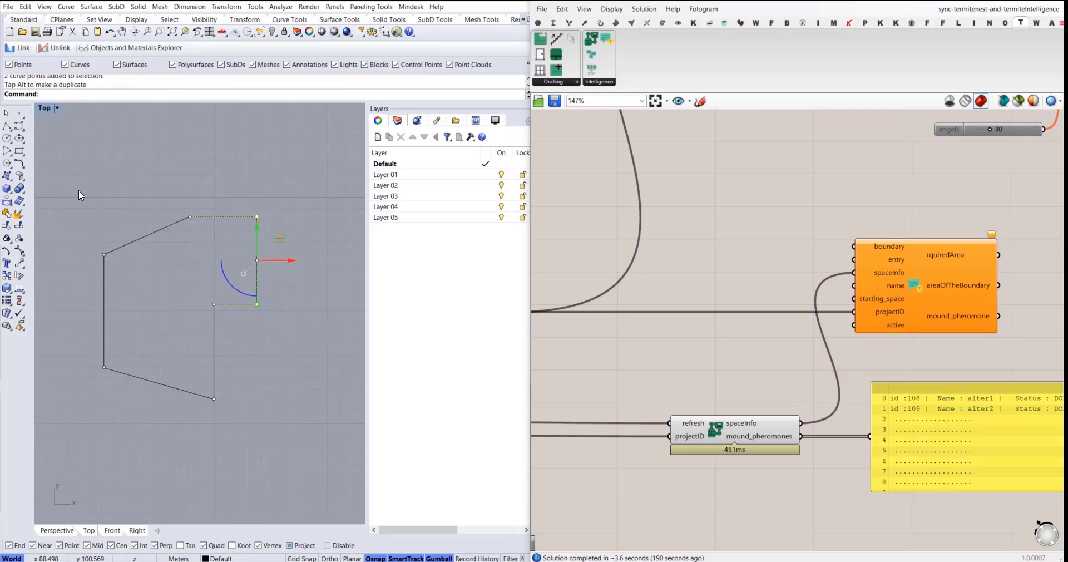
pyautogui.moveTo(79, 189); pyautogui.dragTo(192, 261)
pyautogui.moveTo(171, 212); pyautogui.dragTo(185, 234)
# Step: Measure the area enclosed by the reshaped polyline
pyautogui.click(189, 352)
pyautogui.moveTo(189, 353); pyautogui.dragTo(91, 305)
pyautogui.write('area')
pyautogui.press('Return')
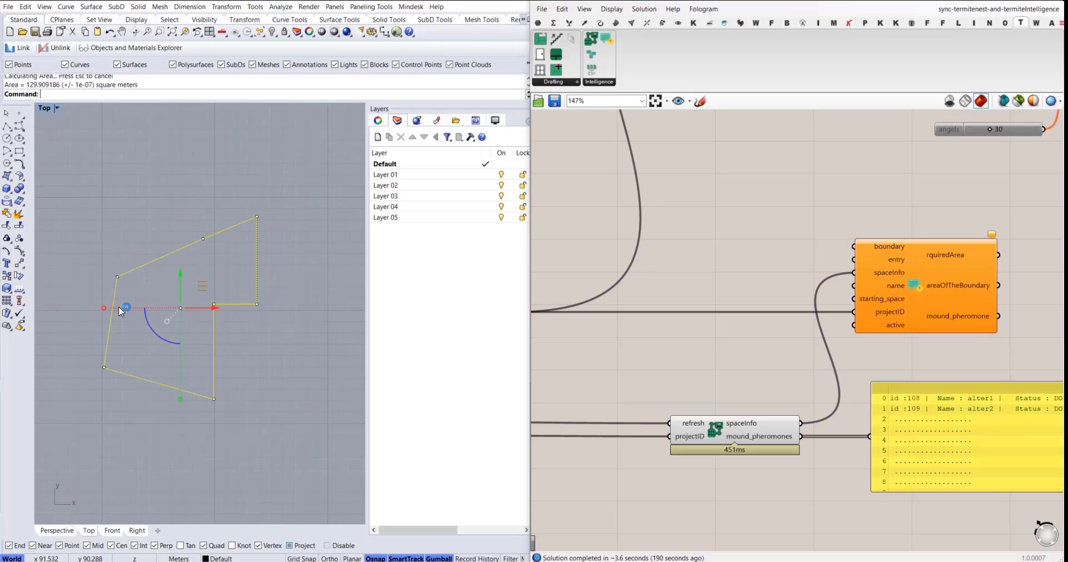
# Step: Shorten the outline by moving its two lowest vertices straight upward
pyautogui.click(150, 369)
pyautogui.moveTo(157, 365); pyautogui.dragTo(190, 365)
pyautogui.click(84, 345)
pyautogui.moveTo(84, 345); pyautogui.dragTo(222, 425)
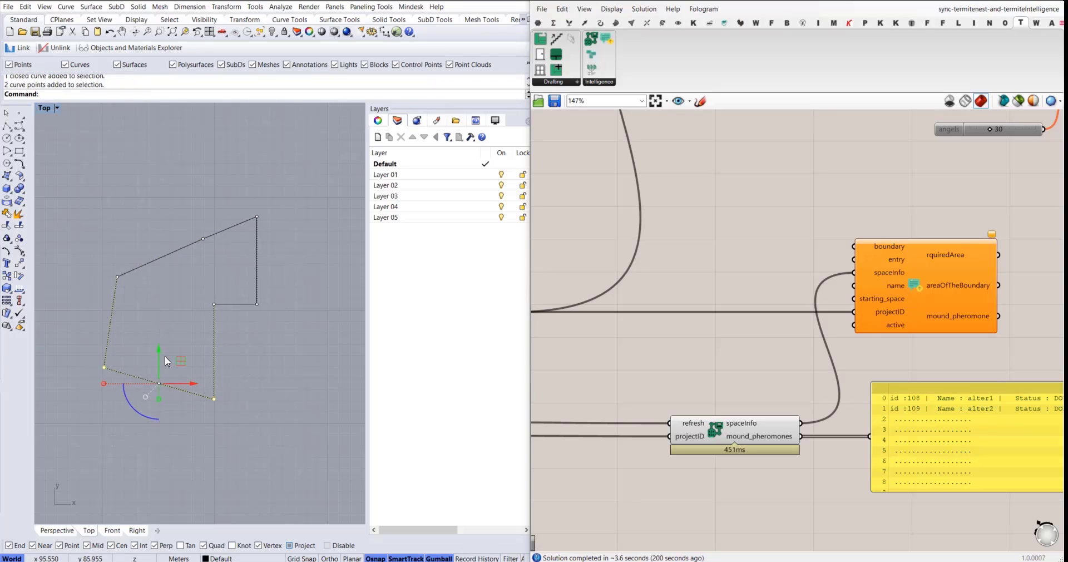
pyautogui.click(168, 331)
pyautogui.click(106, 344)
pyautogui.moveTo(69, 340); pyautogui.dragTo(230, 411)
pyautogui.moveTo(161, 351); pyautogui.dragTo(163, 327)
pyautogui.click(191, 308)
pyautogui.scroll(6, 195, 300)
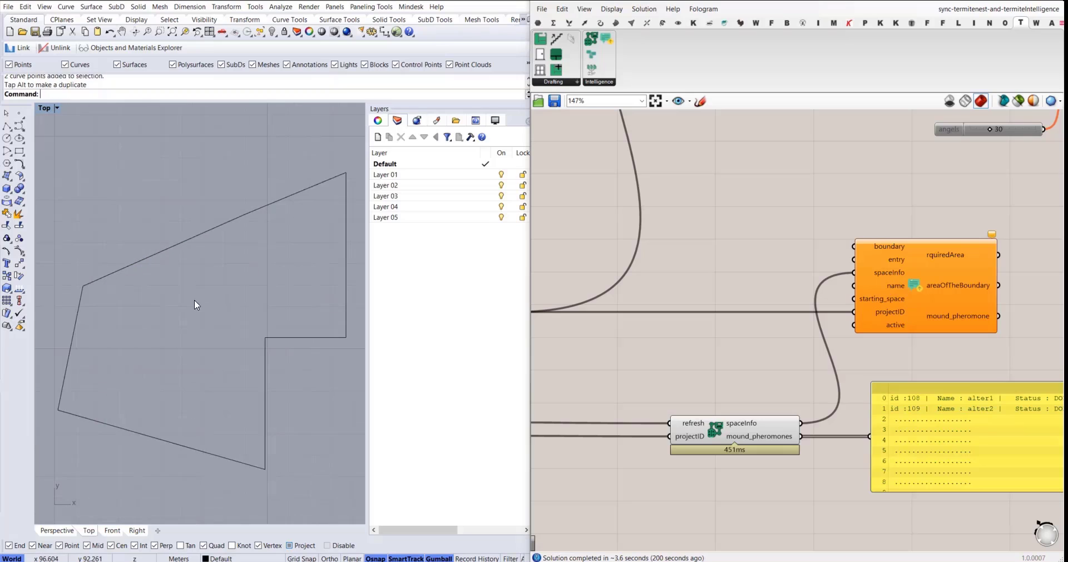
# Step: Measure the area of the shortened outline again
pyautogui.click(164, 250)
pyautogui.write('Area')
pyautogui.press('Return')
pyautogui.moveTo(154, 222); pyautogui.dragTo(163, 214, button='right')
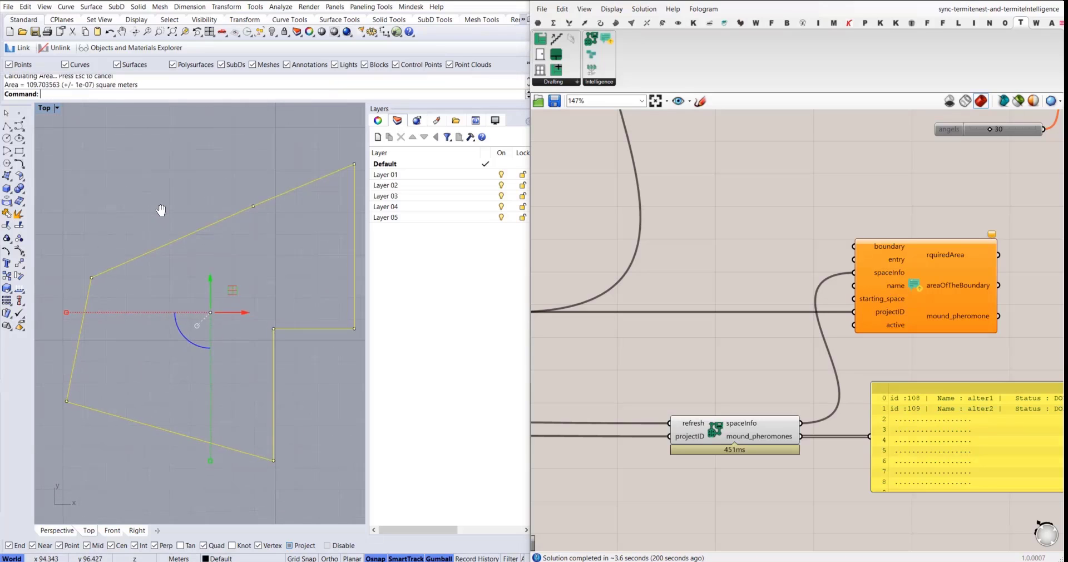
pyautogui.click(163, 214)
# Step: Add a Curve parameter to the Grasshopper canvas and reference the Rhino outline polyline in it
pyautogui.scroll(-3, 784, 379)
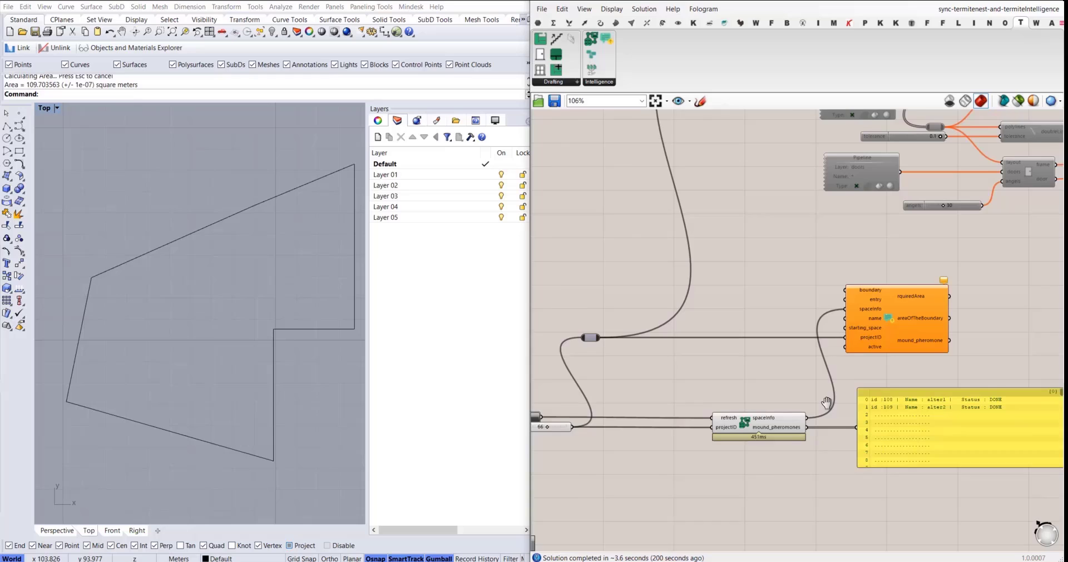
pyautogui.click(538, 23)
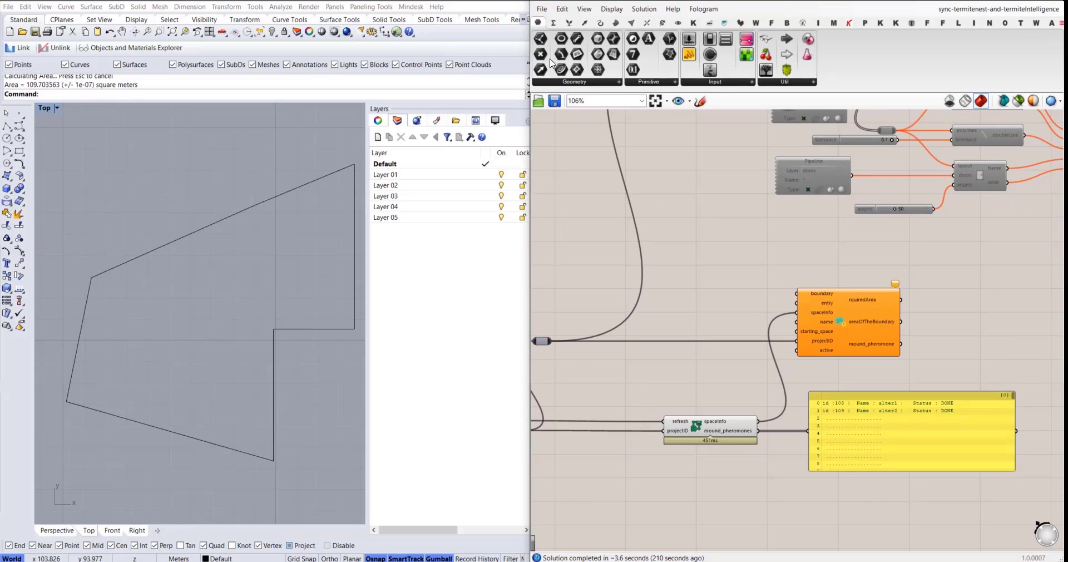
pyautogui.moveTo(561, 70); pyautogui.dragTo(720, 301)
pyautogui.rightClick(713, 229)
pyautogui.press('Escape')
pyautogui.scroll(3, 702, 232)
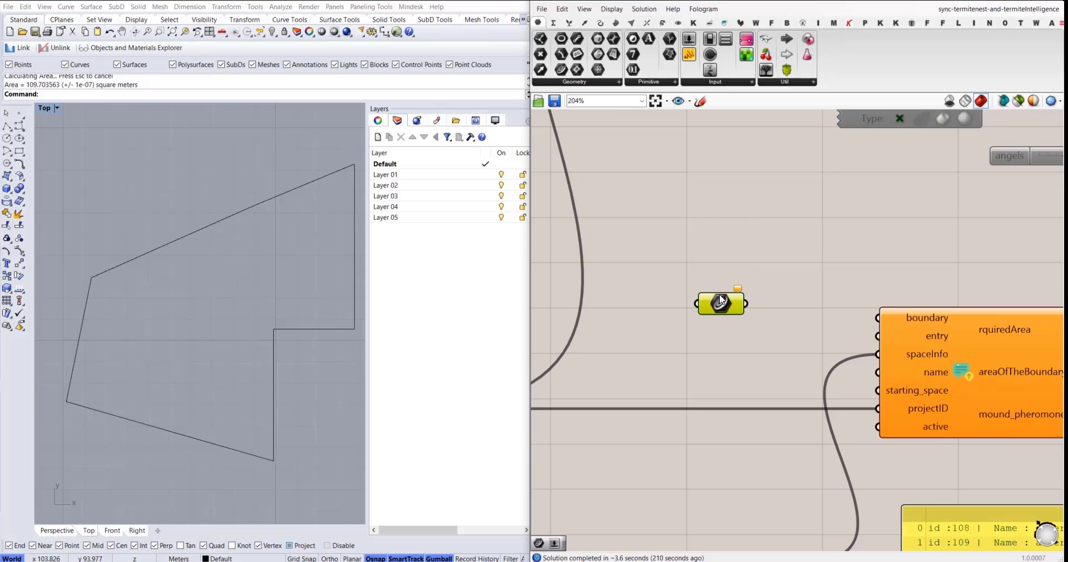
pyautogui.rightClick(720, 300)
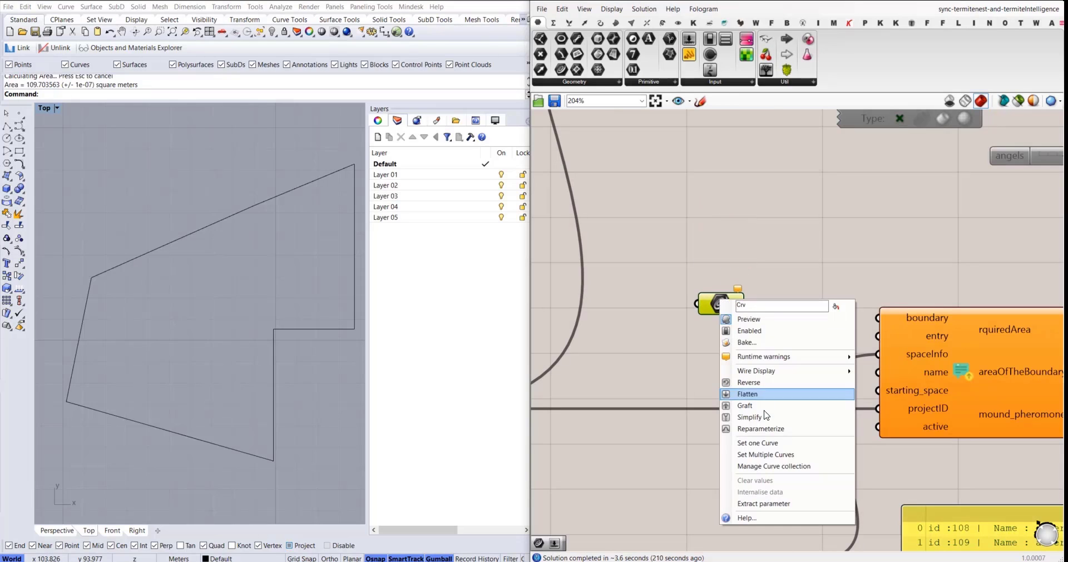
pyautogui.click(767, 442)
pyautogui.moveTo(277, 262); pyautogui.dragTo(175, 154)
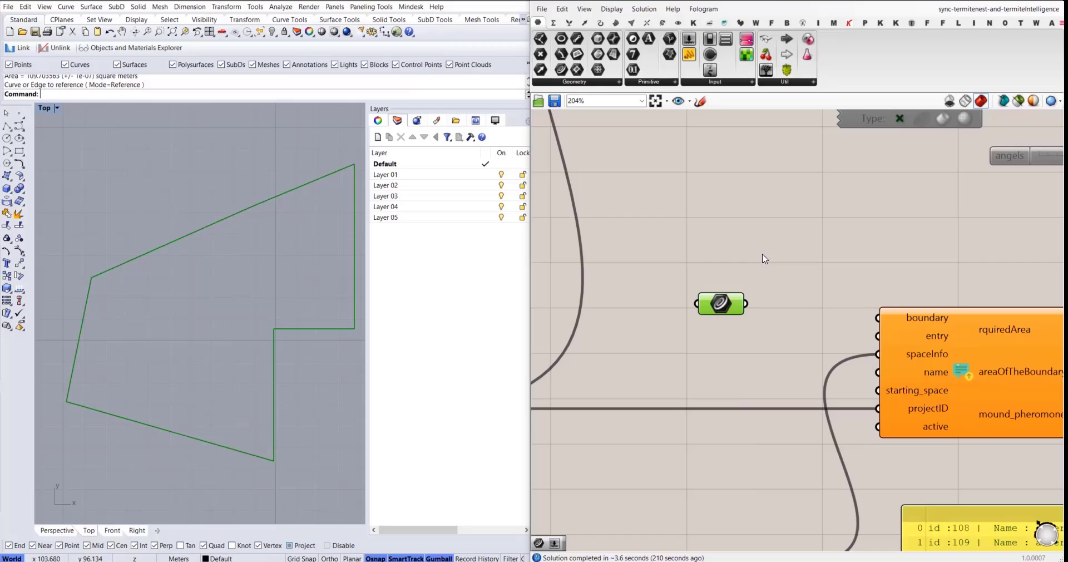
# Step: Connect the Curve parameter to the boundary input of the pheromone request component and line it up with that input
pyautogui.moveTo(806, 299); pyautogui.dragTo(740, 269, button='right')
pyautogui.moveTo(679, 278); pyautogui.dragTo(811, 289)
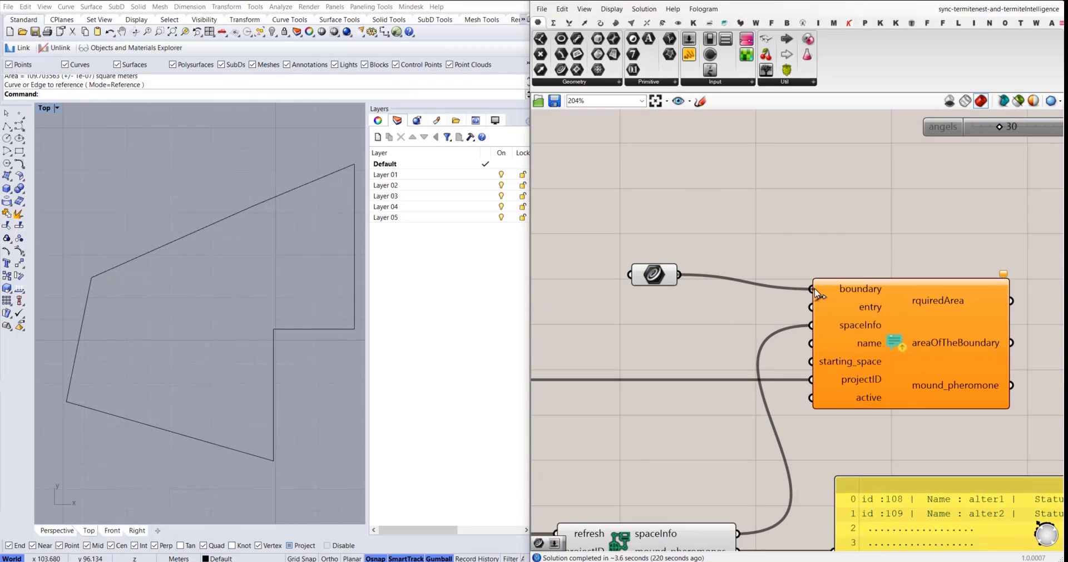
pyautogui.moveTo(658, 276); pyautogui.dragTo(684, 290)
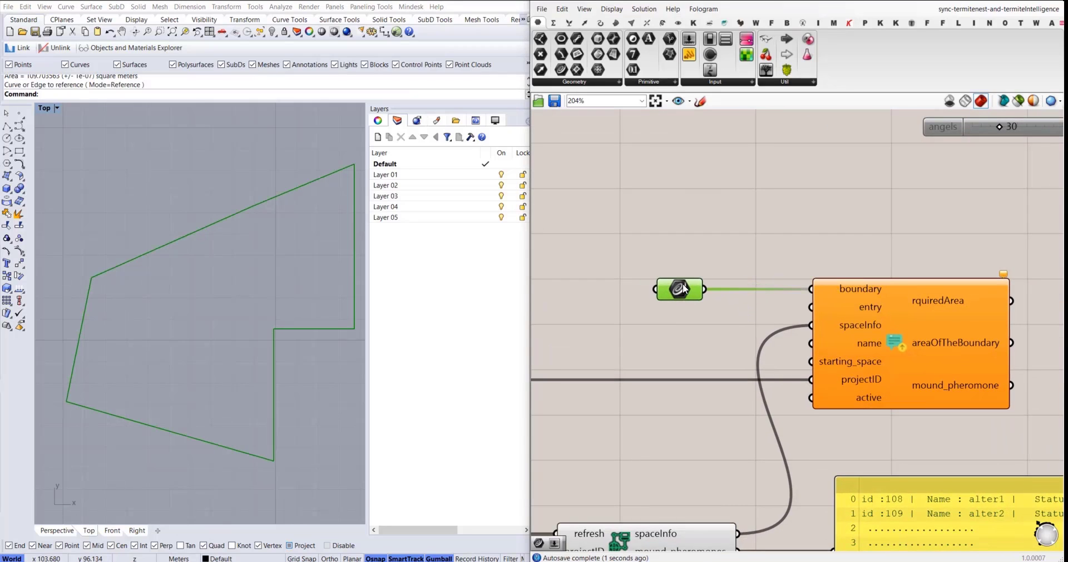
pyautogui.click(677, 252)
pyautogui.moveTo(676, 252); pyautogui.dragTo(674, 228, button='right')
# Step: Make Layer 01 the current Rhino layer and rename it as boundary
pyautogui.click(296, 249)
pyautogui.moveTo(296, 247); pyautogui.dragTo(275, 257, button='right')
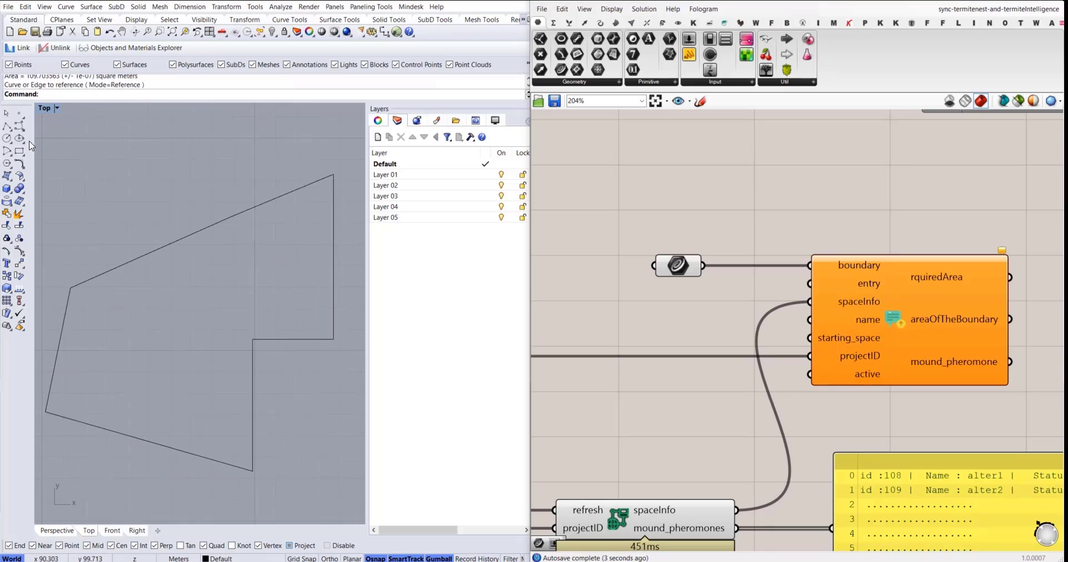
pyautogui.doubleClick(390, 175)
pyautogui.click(389, 175)
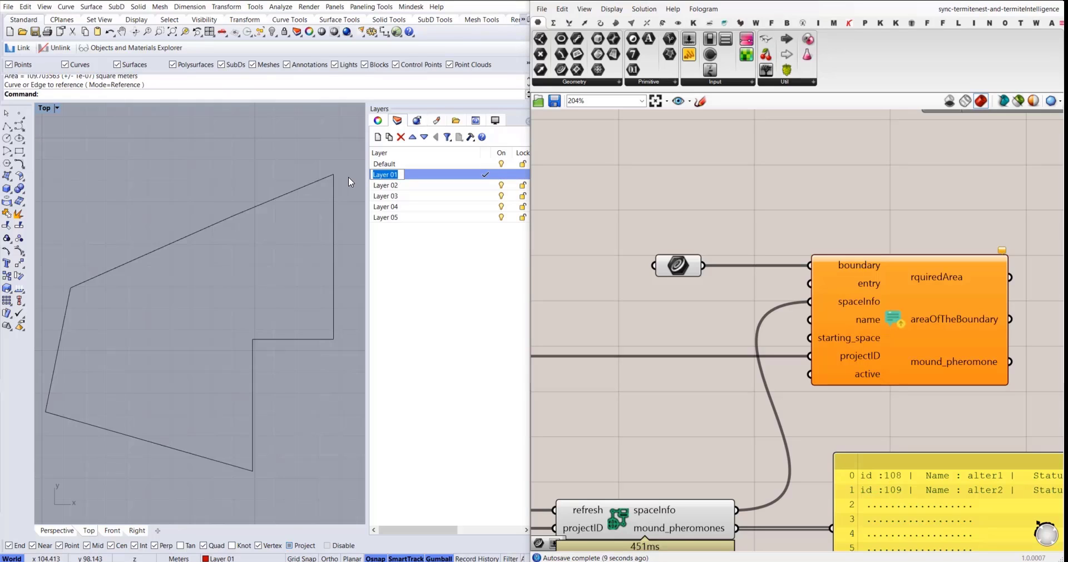
pyautogui.write('boundary')
pyautogui.press('Return')
# Step: Move the outline polyline to the boundary layer
pyautogui.click(284, 196)
pyautogui.rightClick(427, 176)
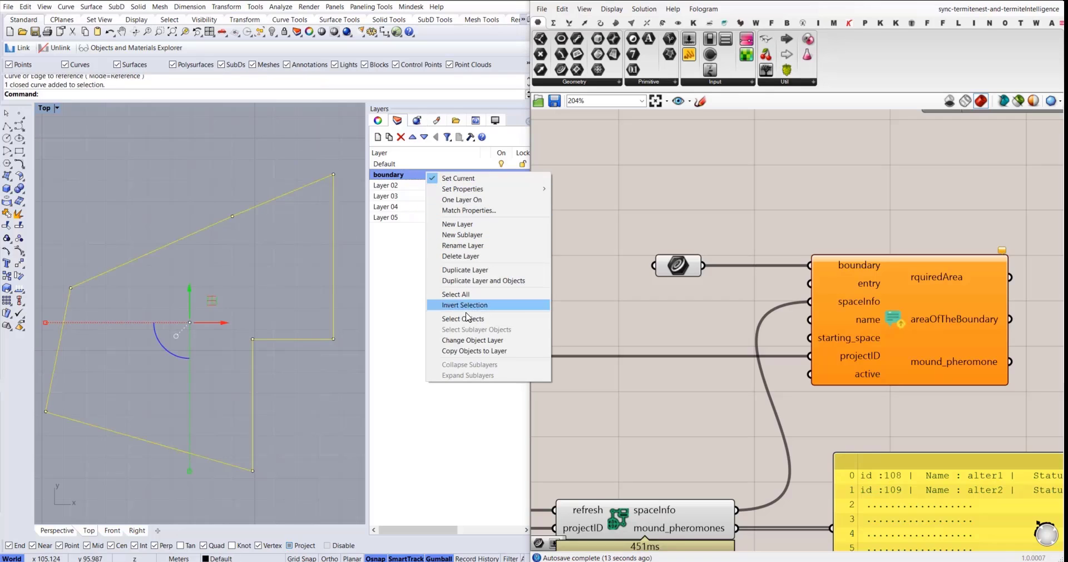
pyautogui.click(478, 340)
pyautogui.click(296, 246)
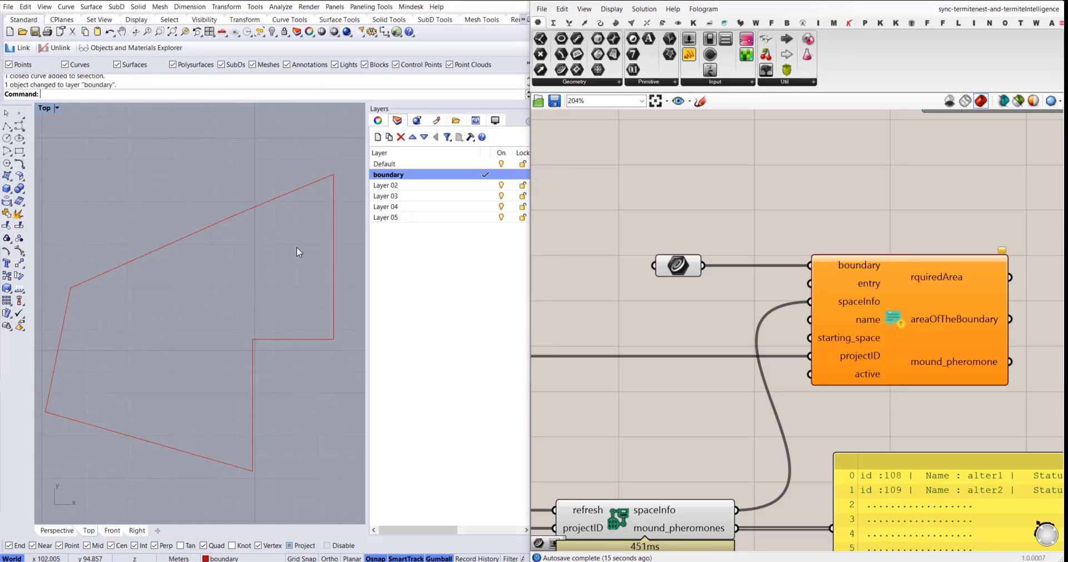
# Step: Make Layer 02 the current layer and rename it as entry
pyautogui.doubleClick(390, 185)
pyautogui.click(389, 186)
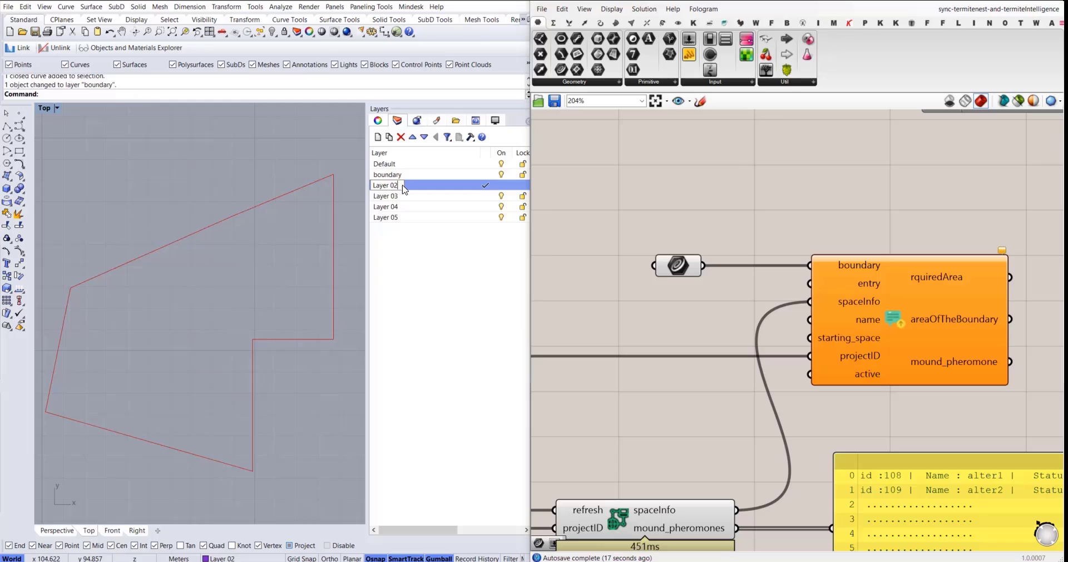
pyautogui.write('entry')
pyautogui.press('Return')
# Step: Place a point object just inside the upper-right corner of the boundary on the entry layer
pyautogui.click(19, 113)
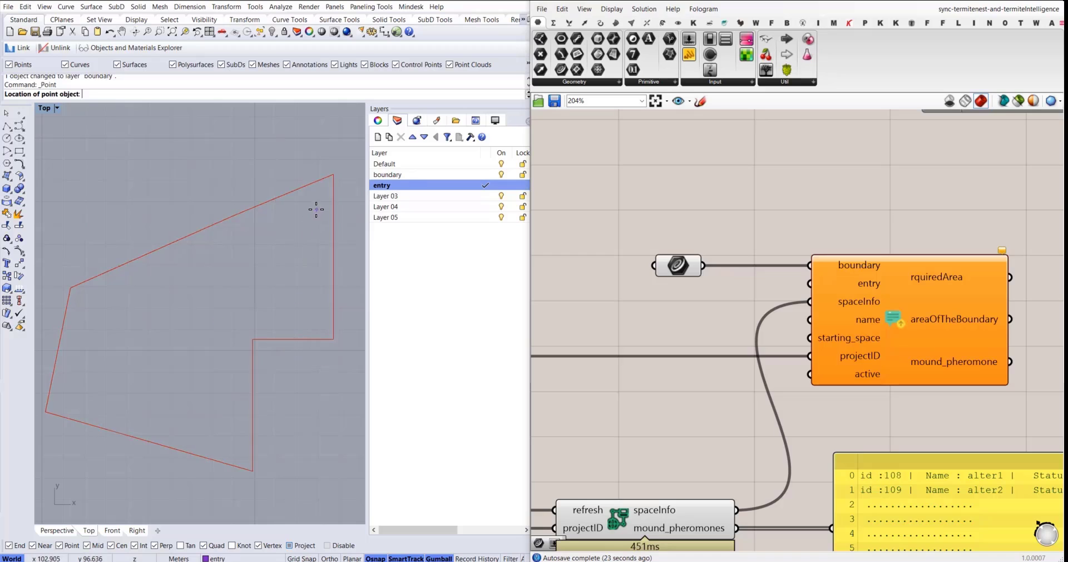
pyautogui.click(321, 199)
pyautogui.moveTo(305, 171); pyautogui.dragTo(341, 237)
pyautogui.moveTo(342, 241); pyautogui.dragTo(308, 246, button='right')
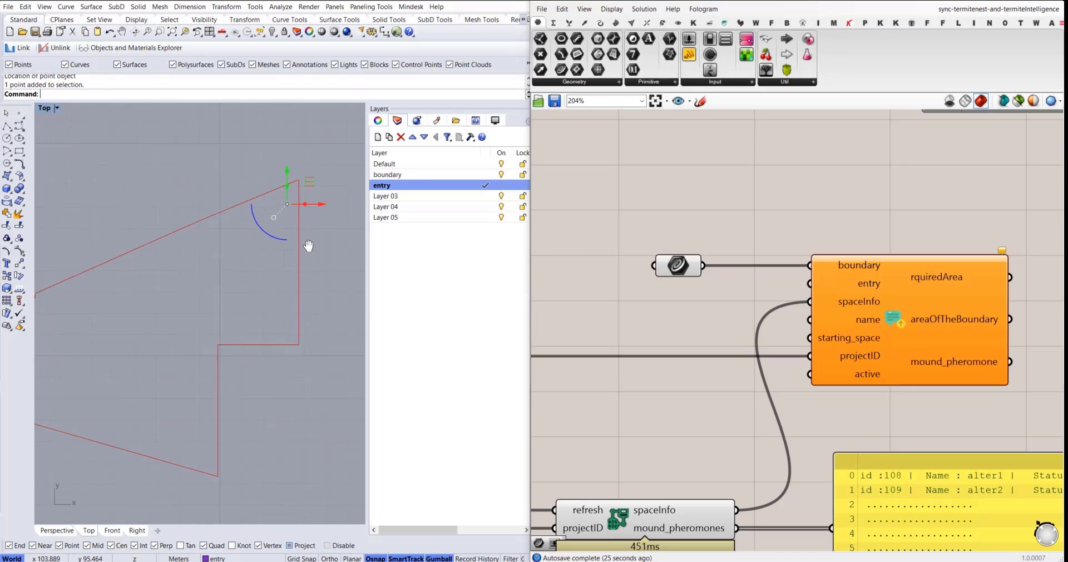
# Step: Add a Point parameter below the Curve parameter in Grasshopper and reference the Rhino entry point in it
pyautogui.moveTo(543, 56); pyautogui.dragTo(673, 316)
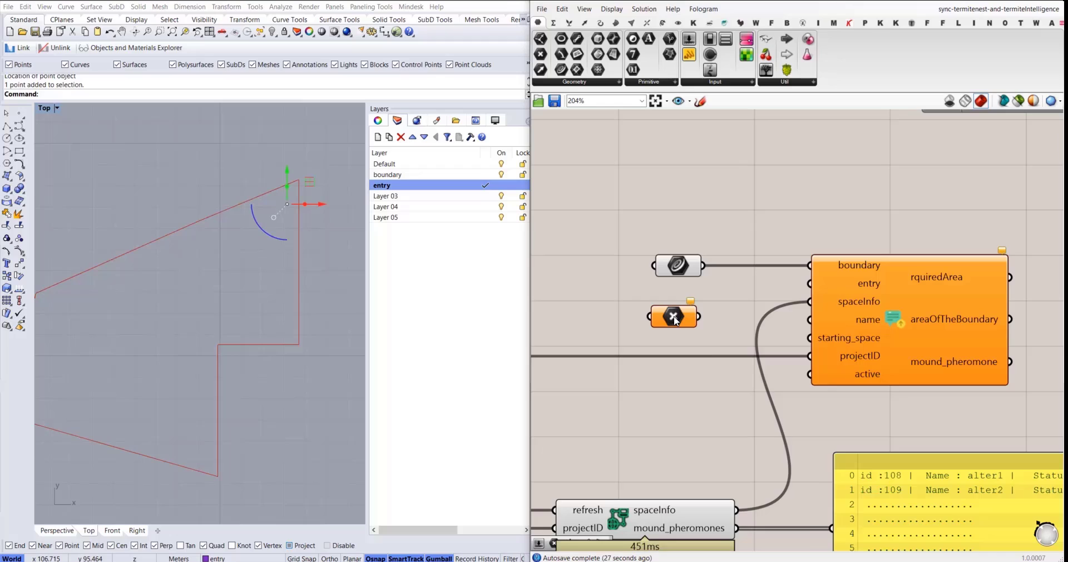
pyautogui.rightClick(673, 316)
pyautogui.click(716, 460)
pyautogui.click(287, 204)
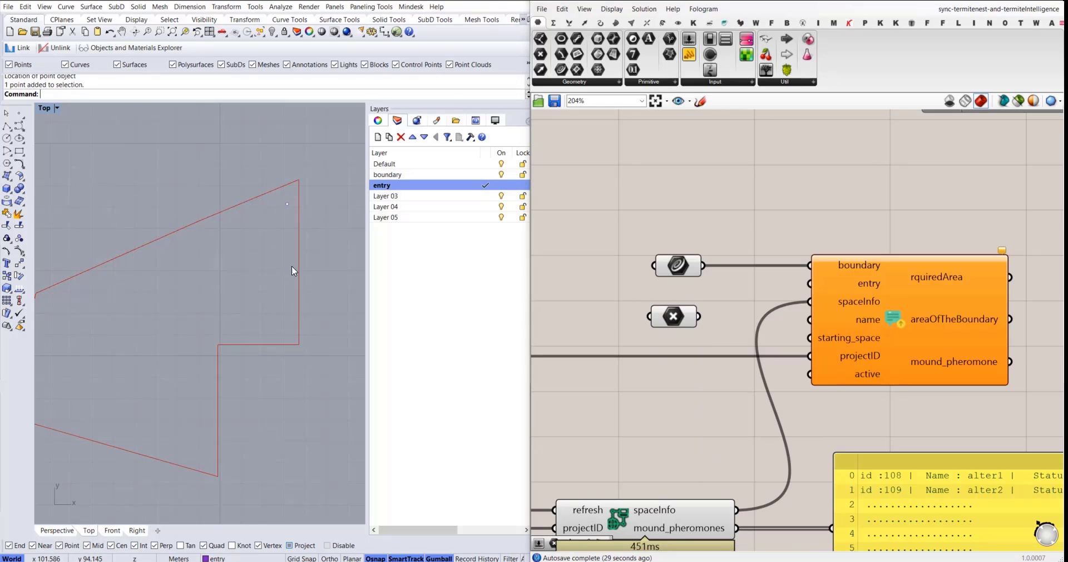
# Step: Connect the Point parameter to the entry input of the pheromone request component and align it with that input
pyautogui.moveTo(682, 325); pyautogui.dragTo(820, 286)
pyautogui.moveTo(690, 306); pyautogui.dragTo(746, 291)
pyautogui.click(261, 359)
pyautogui.scroll(-3, 243, 333)
pyautogui.scroll(3, 243, 333)
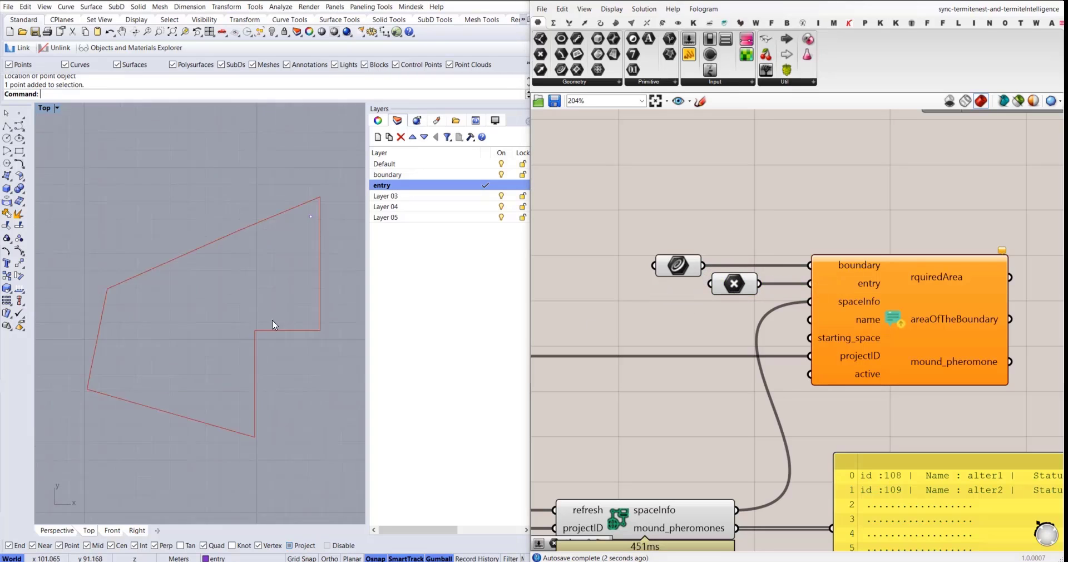
# Step: Add a panel containing alter3 and connect it to the name input of the pheromone request component
pyautogui.moveTo(836, 339); pyautogui.dragTo(778, 321, button='right')
pyautogui.doubleClick(667, 318)
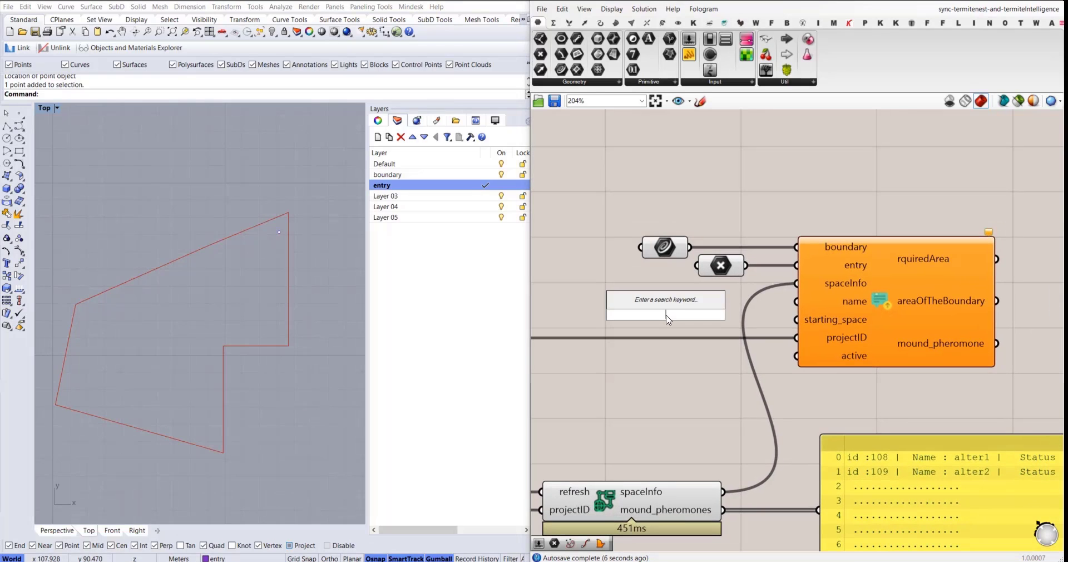
pyautogui.write('//alter')
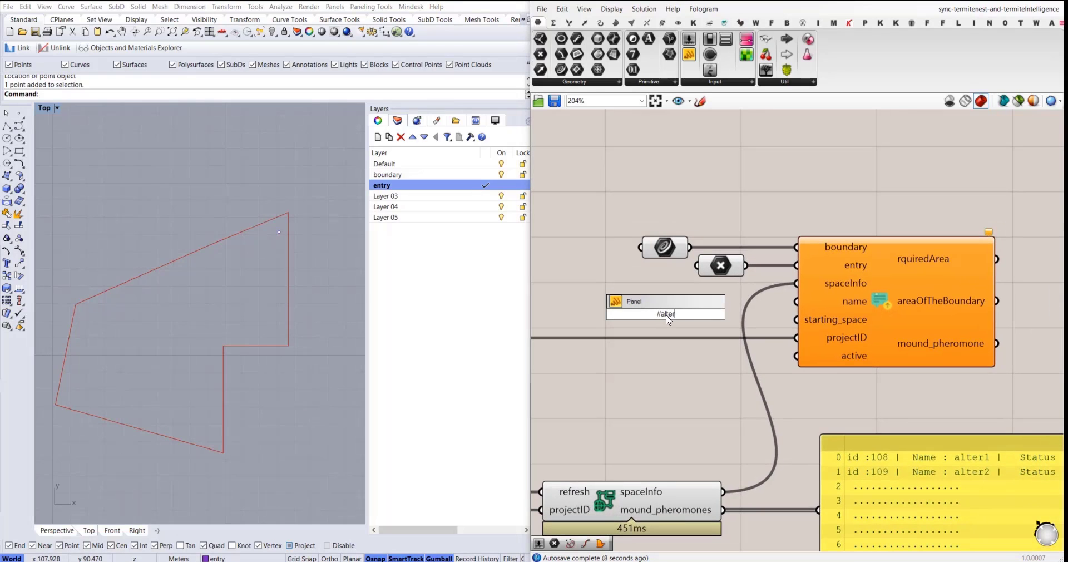
pyautogui.write('3')
pyautogui.press('Return')
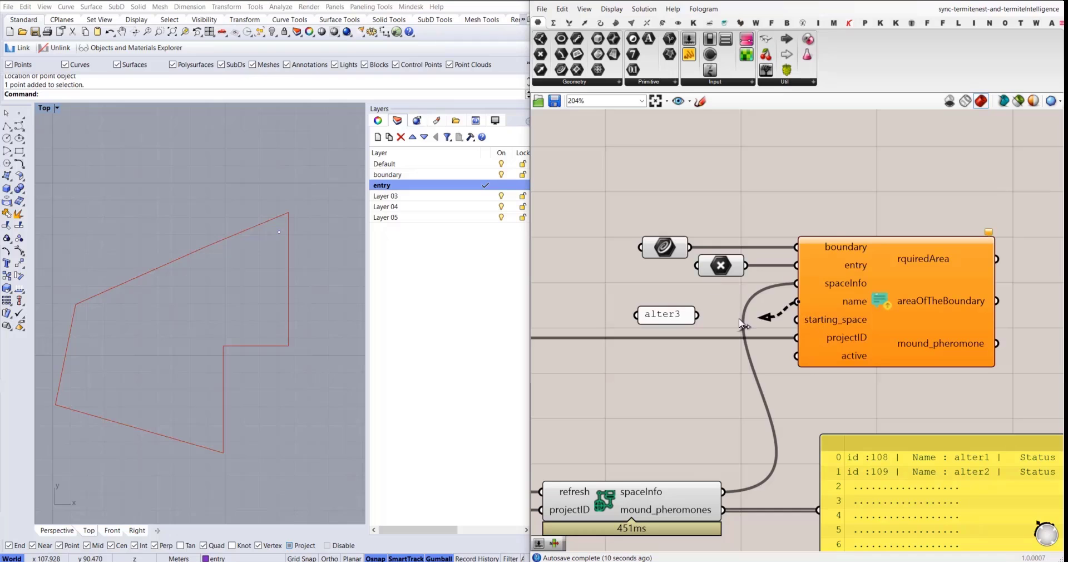
pyautogui.moveTo(742, 323); pyautogui.dragTo(655, 301)
pyautogui.click(718, 321)
# Step: Add a Button component, connect it to the request component's active input and align it with that input
pyautogui.moveTo(725, 321); pyautogui.dragTo(791, 317, button='right')
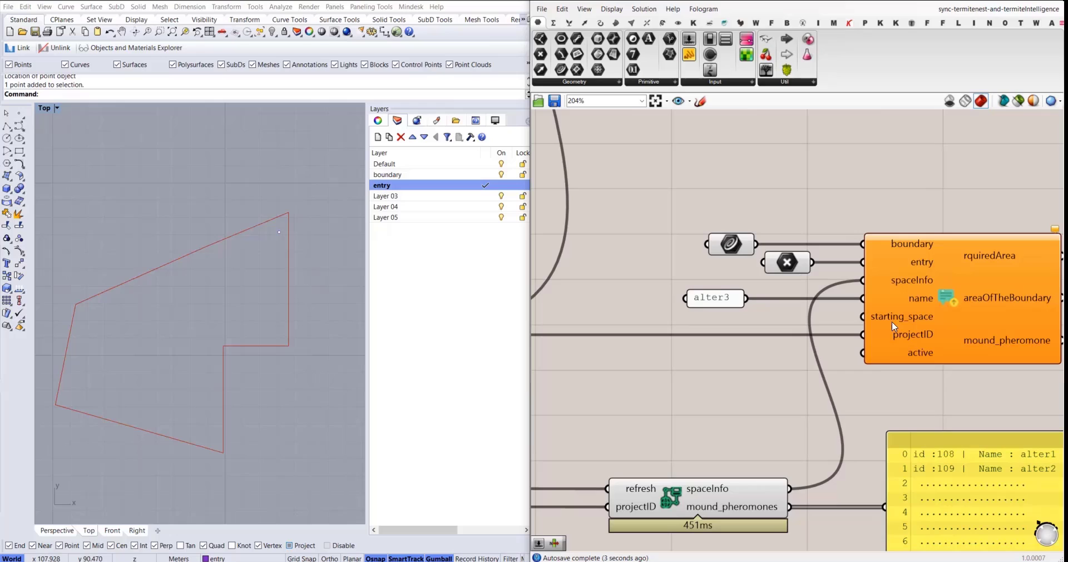
pyautogui.doubleClick(761, 384)
pyautogui.write('but')
pyautogui.press('Return')
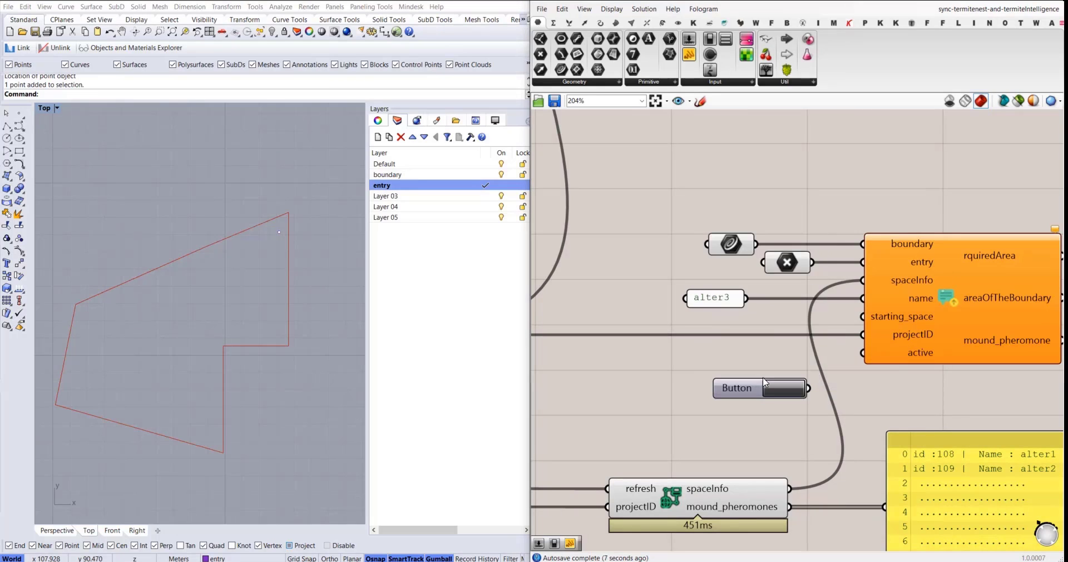
pyautogui.moveTo(863, 352); pyautogui.dragTo(751, 359)
pyautogui.click(741, 373)
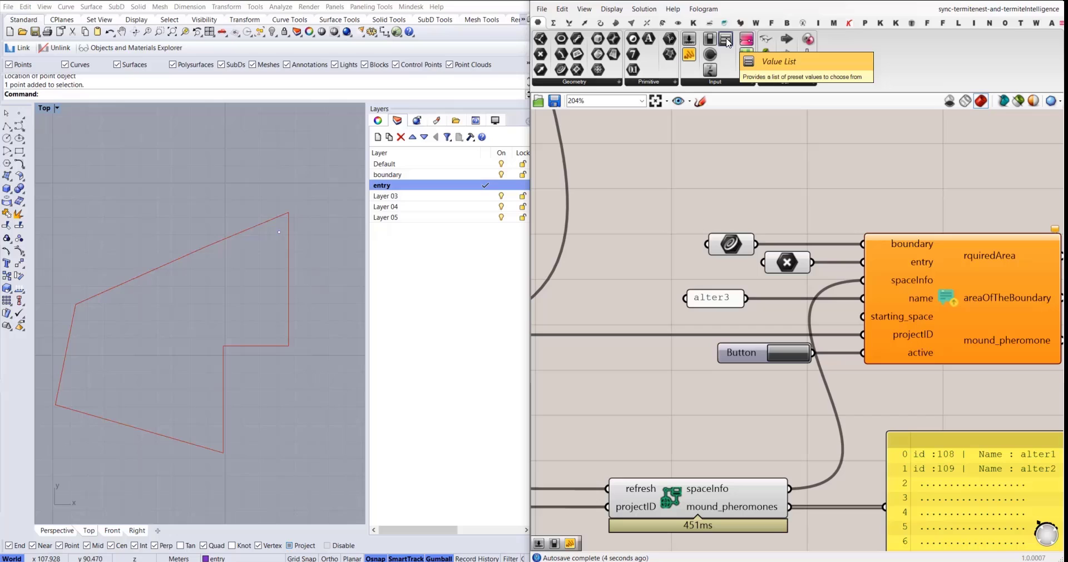
# Step: Attach a Value List to the starting_space input, dismiss the breakpoint error and place the list beside that input
pyautogui.moveTo(727, 43); pyautogui.dragTo(871, 316)
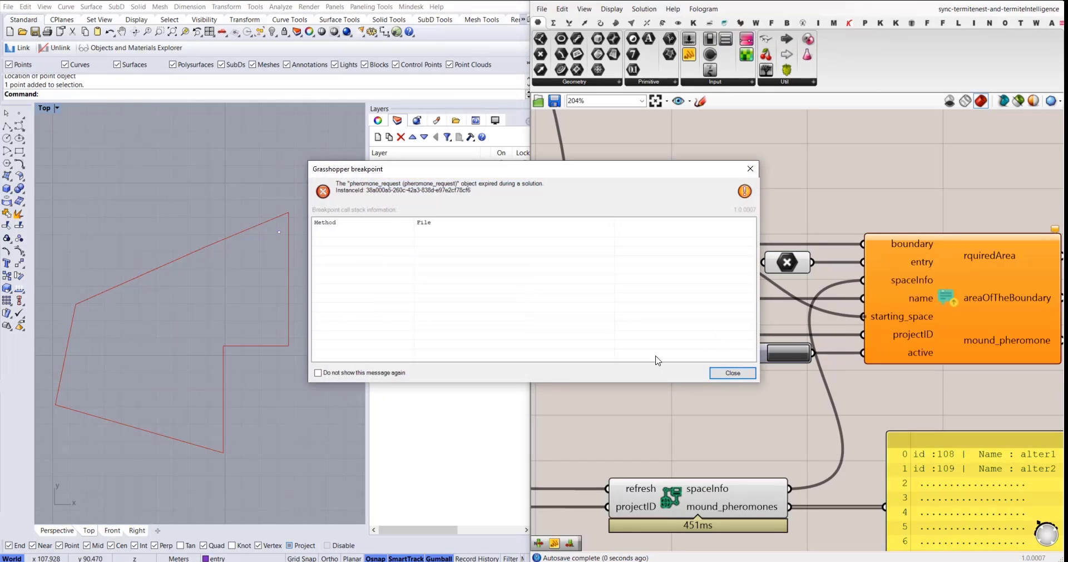
pyautogui.click(732, 373)
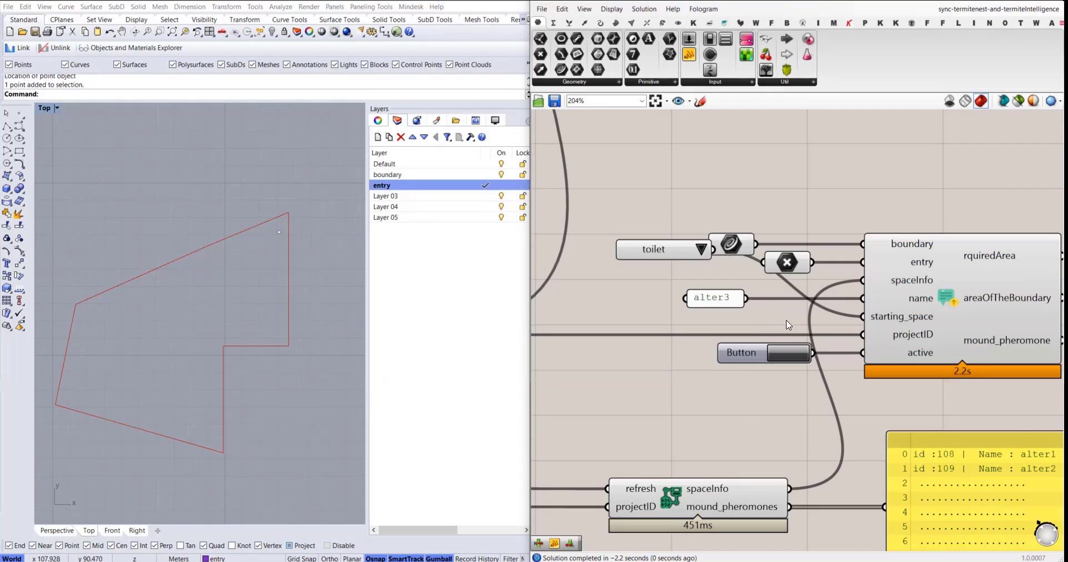
pyautogui.scroll(-2, 786, 325)
pyautogui.moveTo(568, 248); pyautogui.dragTo(565, 305)
pyautogui.moveTo(606, 307); pyautogui.dragTo(683, 304, button='right')
pyautogui.moveTo(683, 303); pyautogui.dragTo(650, 300)
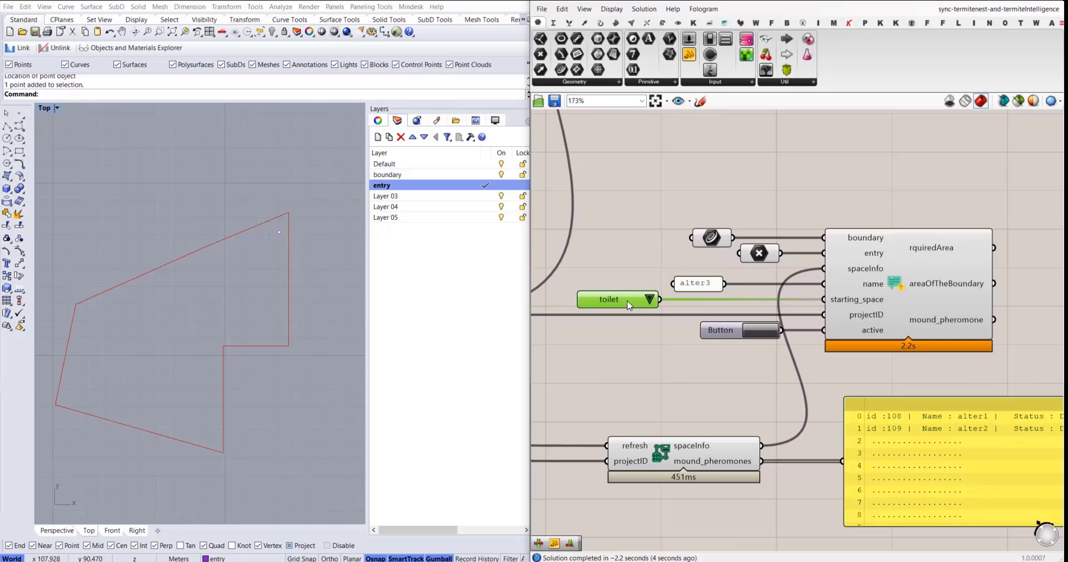
# Step: Choose Entrance as the starting space in the Value List
pyautogui.click(649, 299)
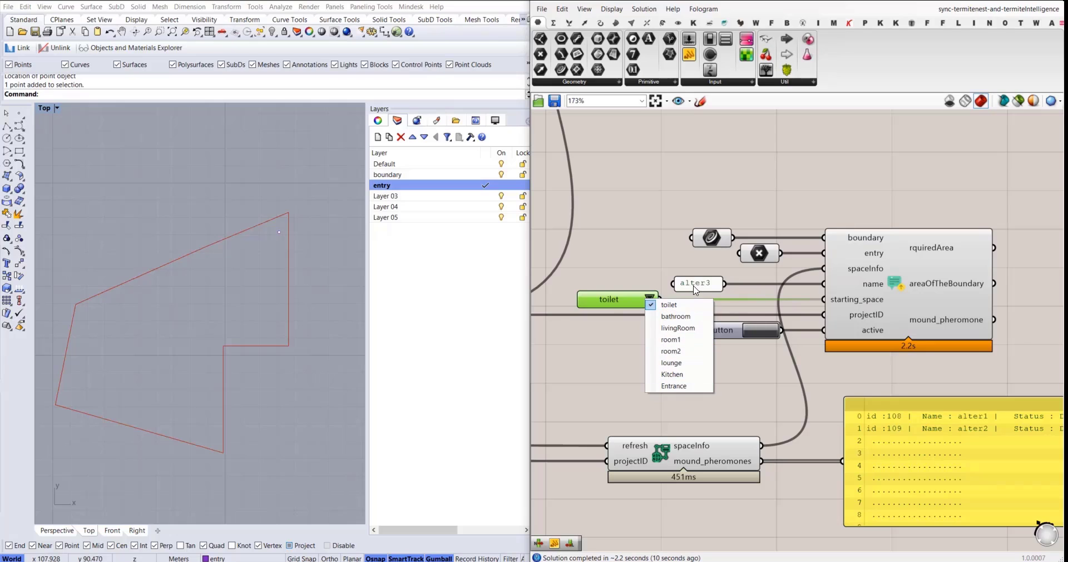
pyautogui.click(660, 266)
pyautogui.moveTo(667, 262); pyautogui.dragTo(691, 255, button='right')
pyautogui.click(671, 290)
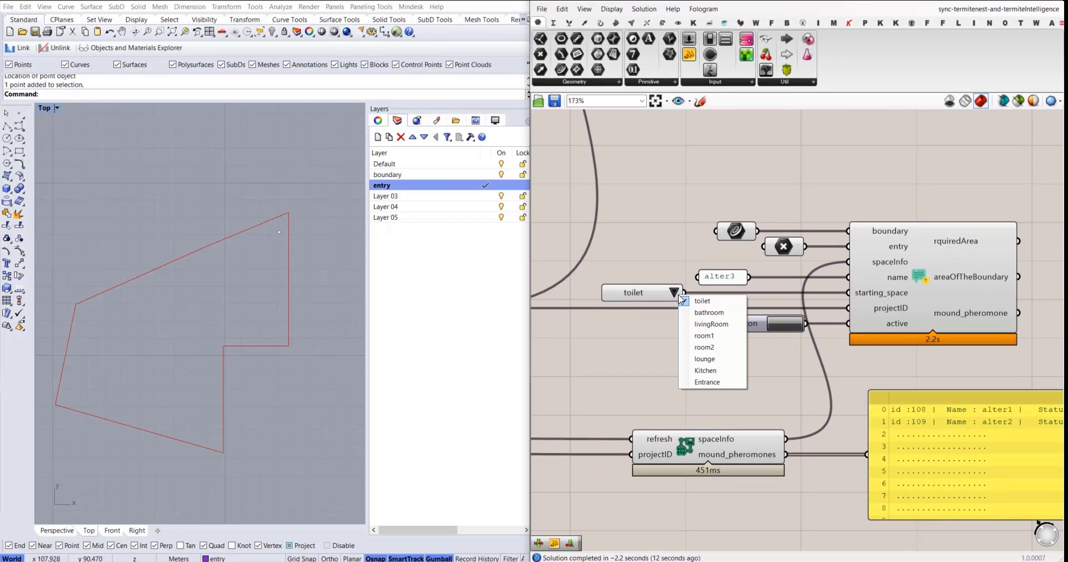
pyautogui.click(717, 384)
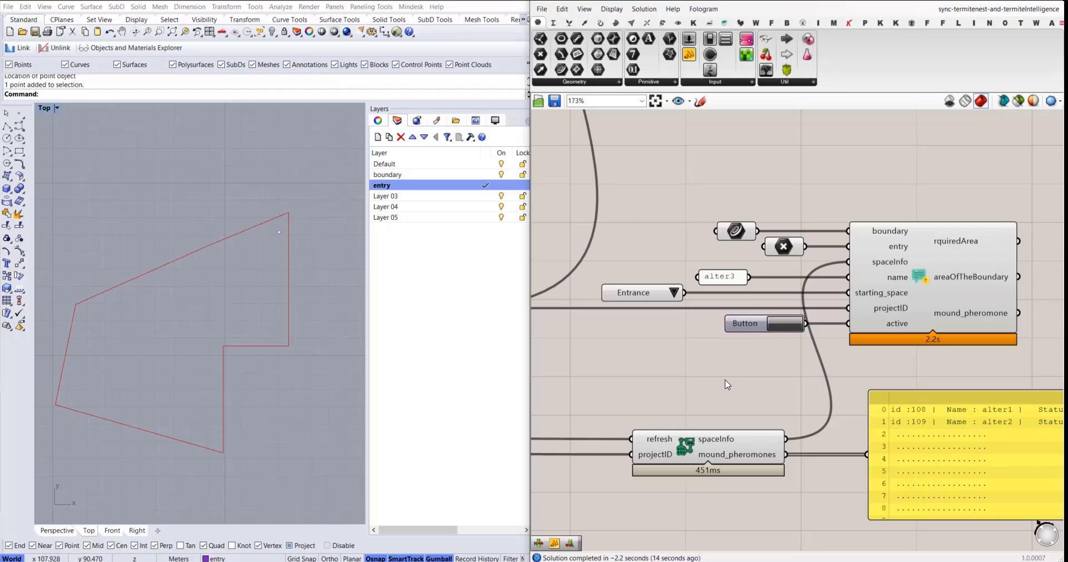
# Step: Shift the yellow status panel slightly closer to the call_project component and clear the selection
pyautogui.scroll(-3, 779, 357)
pyautogui.click(823, 330)
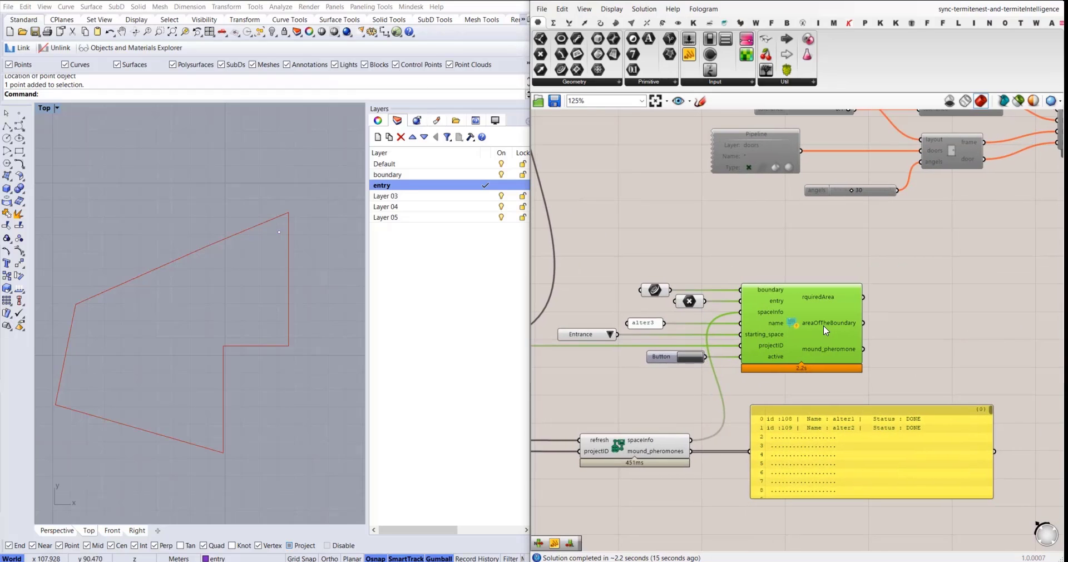
pyautogui.click(897, 328)
pyautogui.moveTo(815, 417); pyautogui.dragTo(797, 416)
pyautogui.click(787, 357)
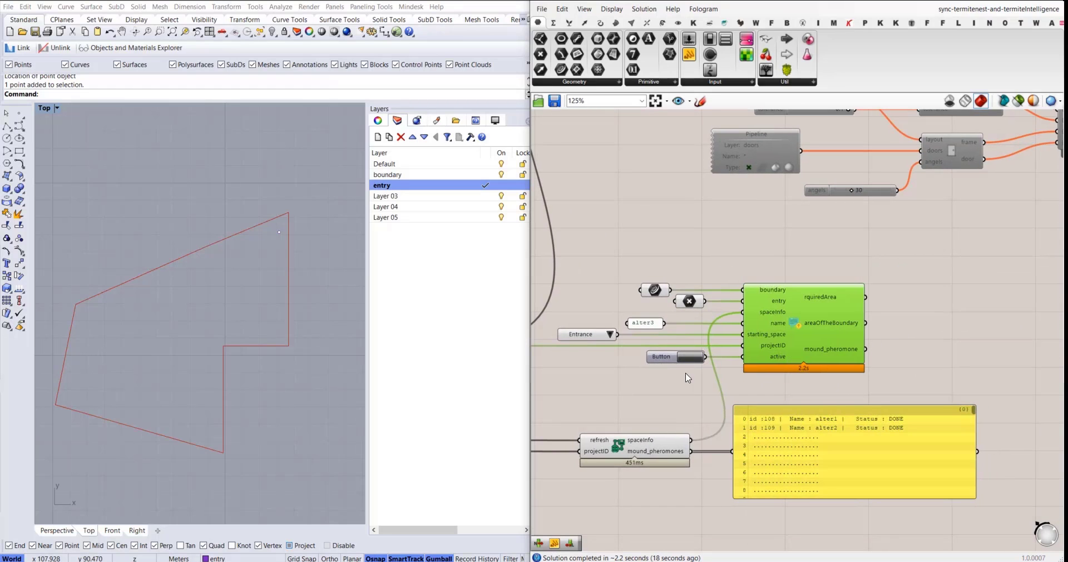
pyautogui.click(763, 255)
# Step: Move the entry Point parameter directly underneath the boundary Curve parameter
pyautogui.scroll(2, 717, 287)
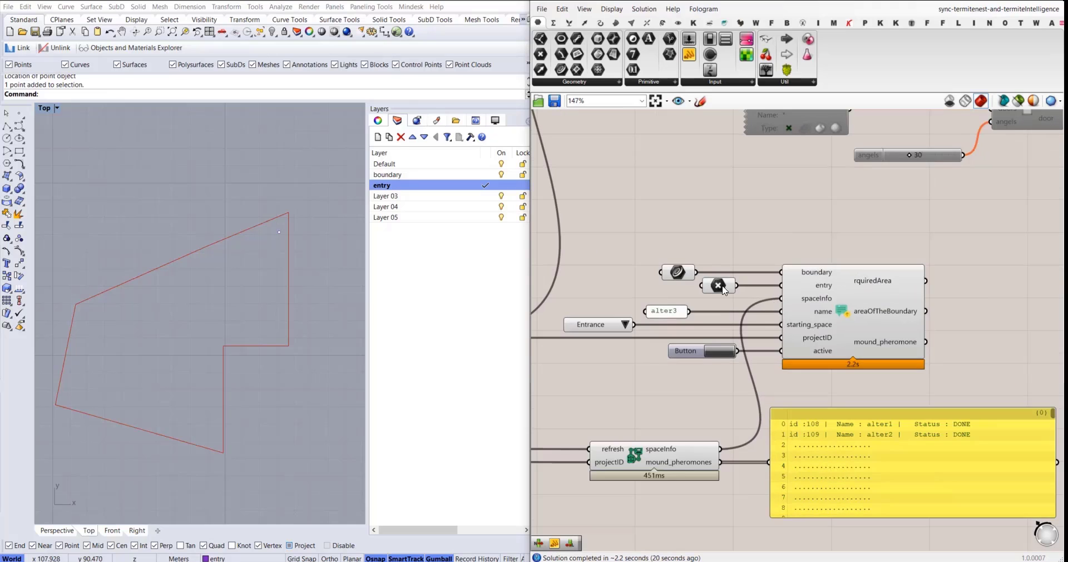
pyautogui.scroll(1, 723, 334)
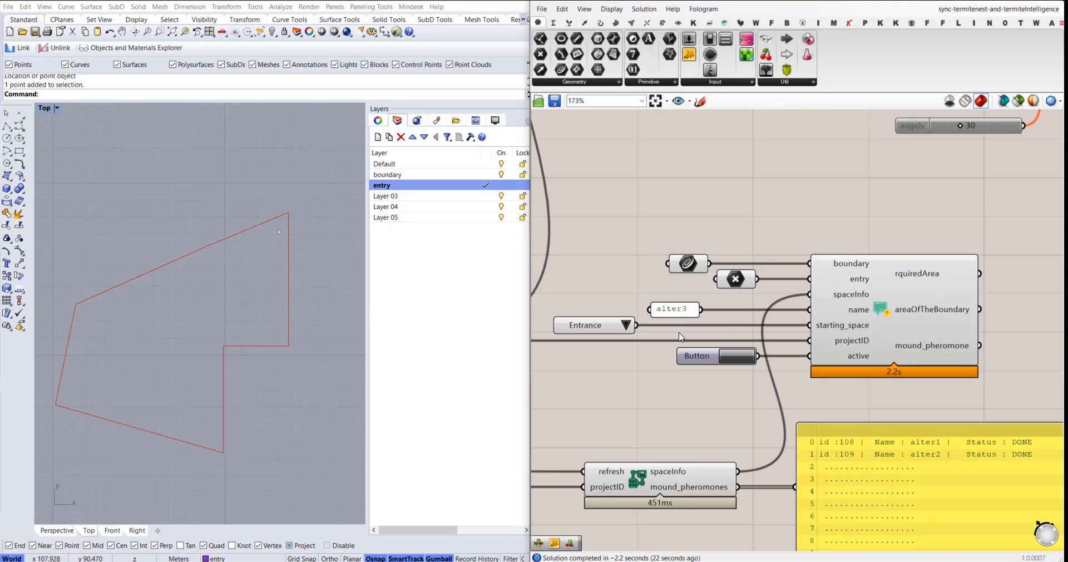
pyautogui.scroll(1, 682, 338)
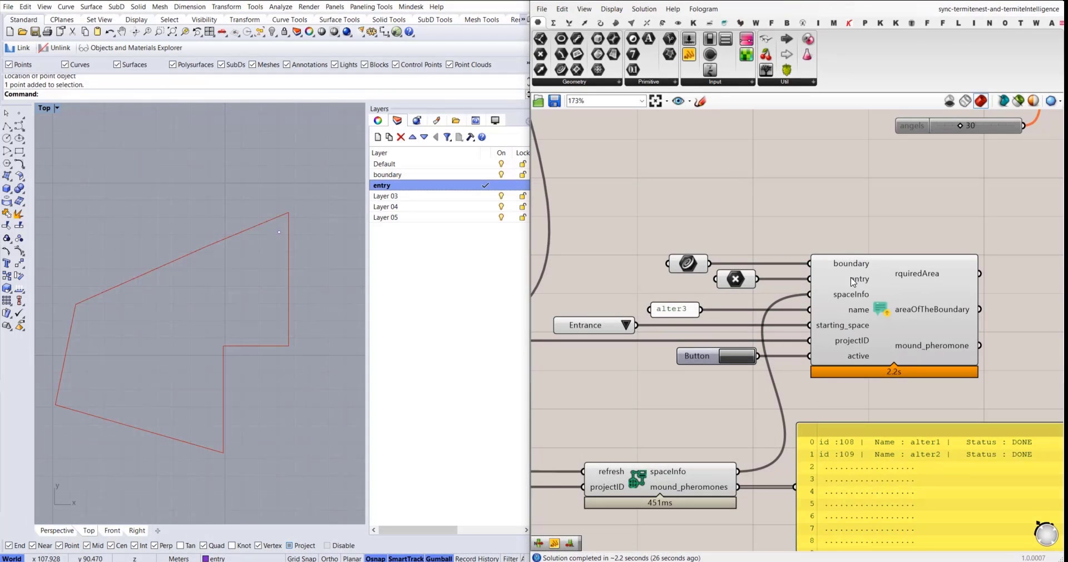
pyautogui.moveTo(742, 280); pyautogui.dragTo(695, 282)
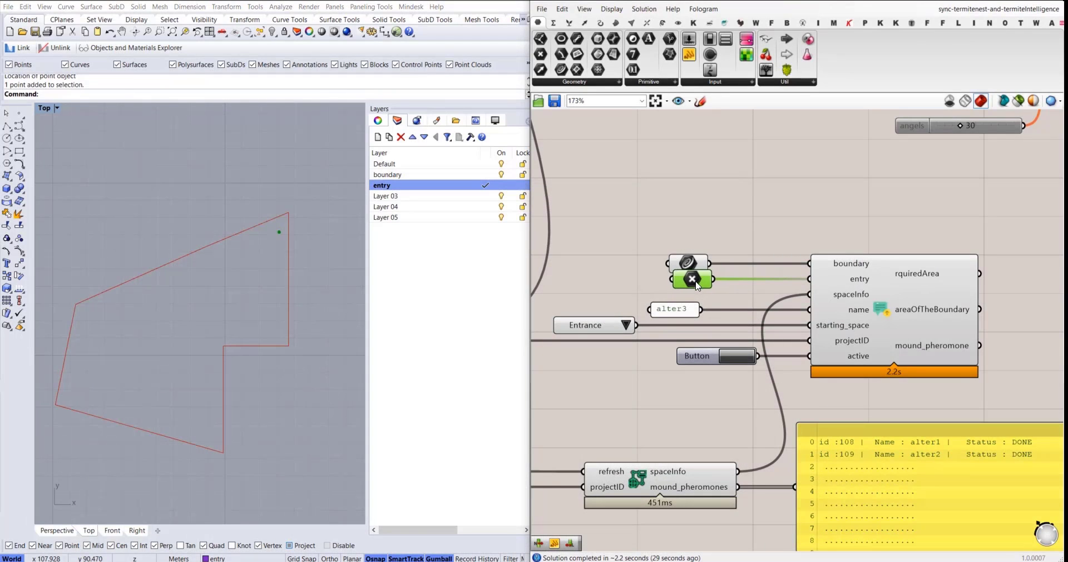
pyautogui.click(732, 231)
# Step: Place a panel beside the request component and connect the rquiredArea output to it
pyautogui.moveTo(899, 319); pyautogui.dragTo(771, 314, button='right')
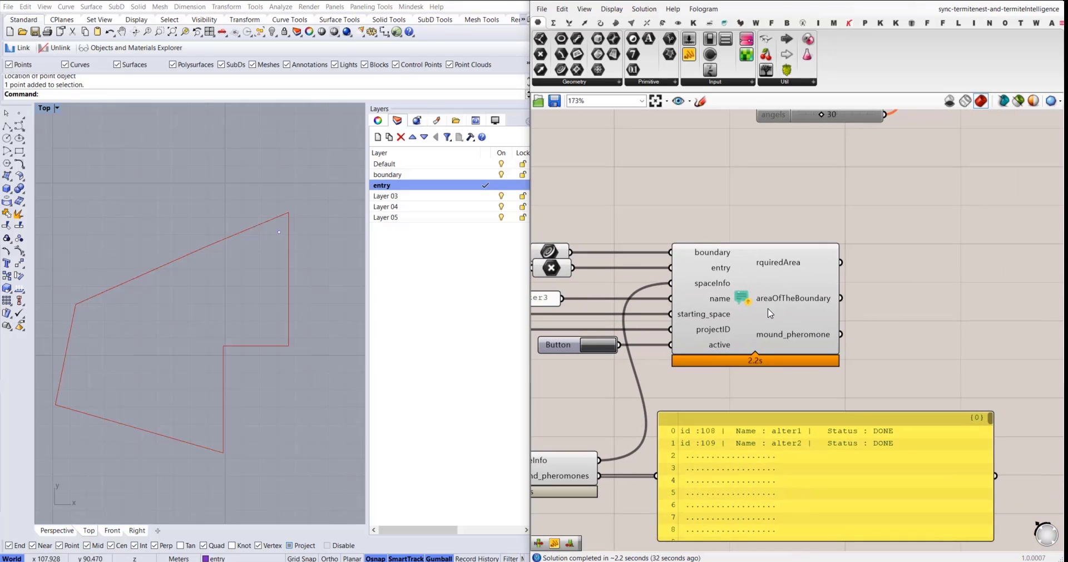
pyautogui.click(688, 54)
pyautogui.click(952, 270)
pyautogui.moveTo(841, 263); pyautogui.dragTo(940, 271)
pyautogui.moveTo(939, 270); pyautogui.dragTo(914, 272, button='right')
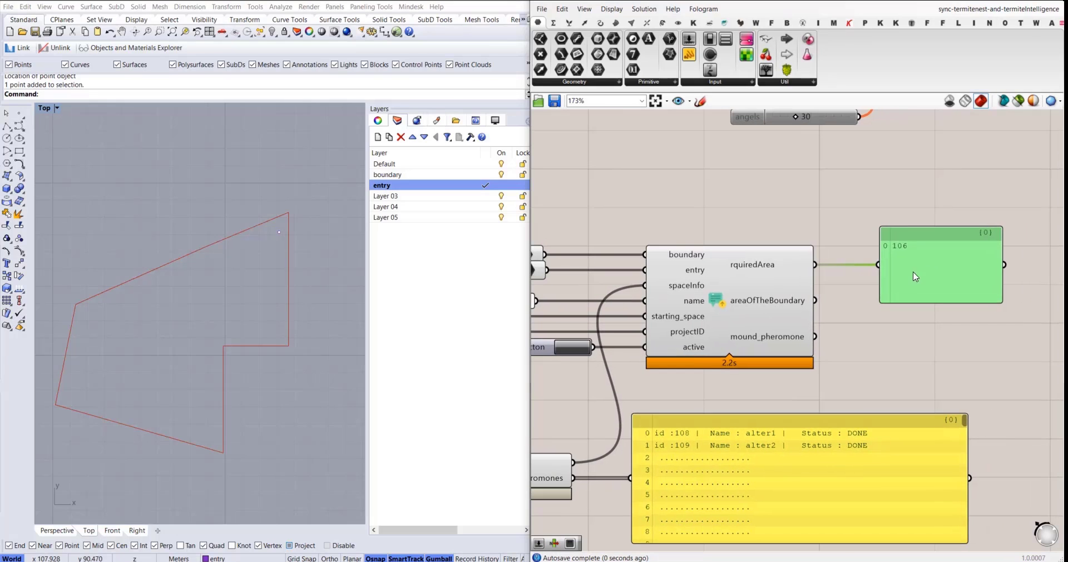
# Step: Duplicate the required-area panel below itself, connect the areaOfTheBoundary output to the copy and align it
pyautogui.keyDown('alt'); pyautogui.moveTo(903, 281); pyautogui.dragTo(907, 384); pyautogui.keyUp('alt')
pyautogui.moveTo(816, 300); pyautogui.dragTo(922, 344)
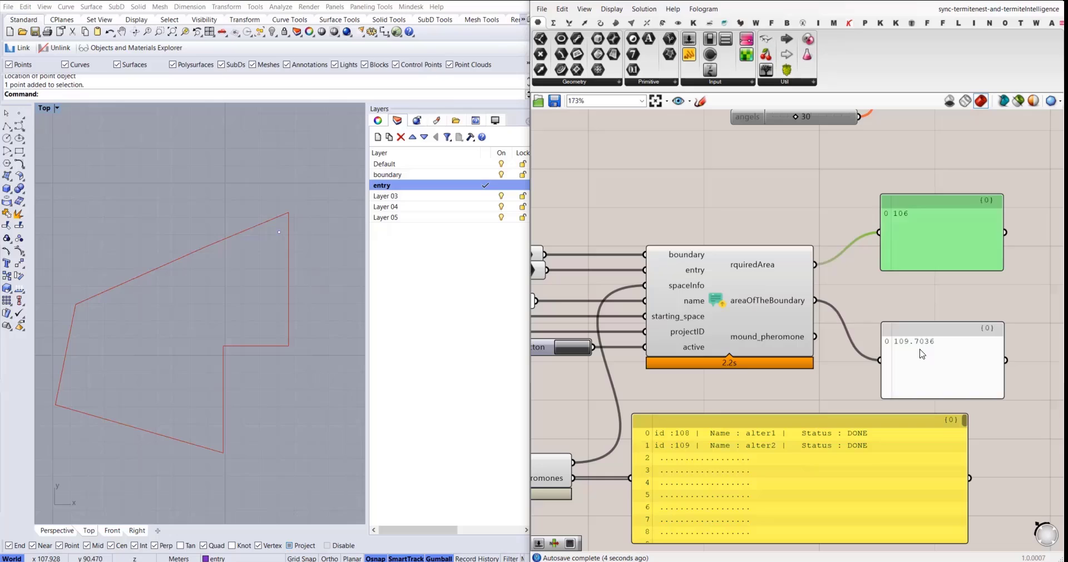
pyautogui.moveTo(922, 354); pyautogui.dragTo(922, 332)
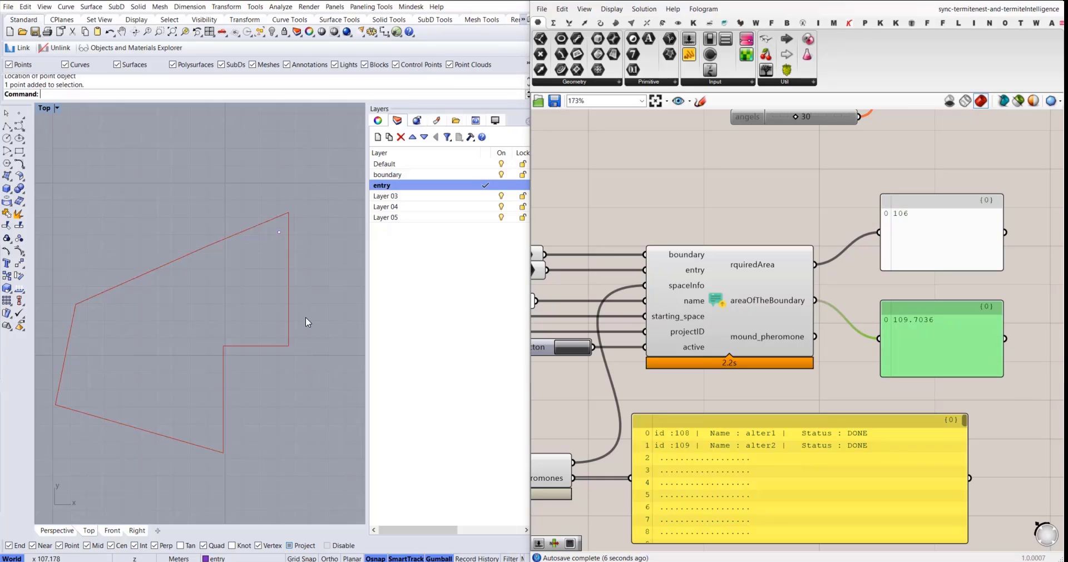
pyautogui.moveTo(229, 259); pyautogui.dragTo(187, 193)
pyautogui.click(240, 174)
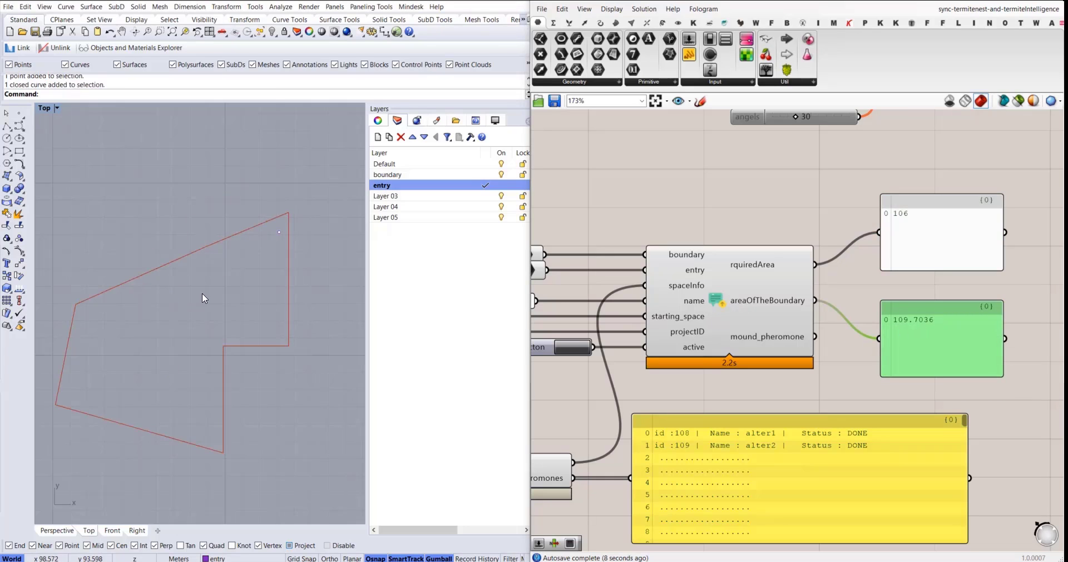
pyautogui.moveTo(204, 297); pyautogui.dragTo(167, 218)
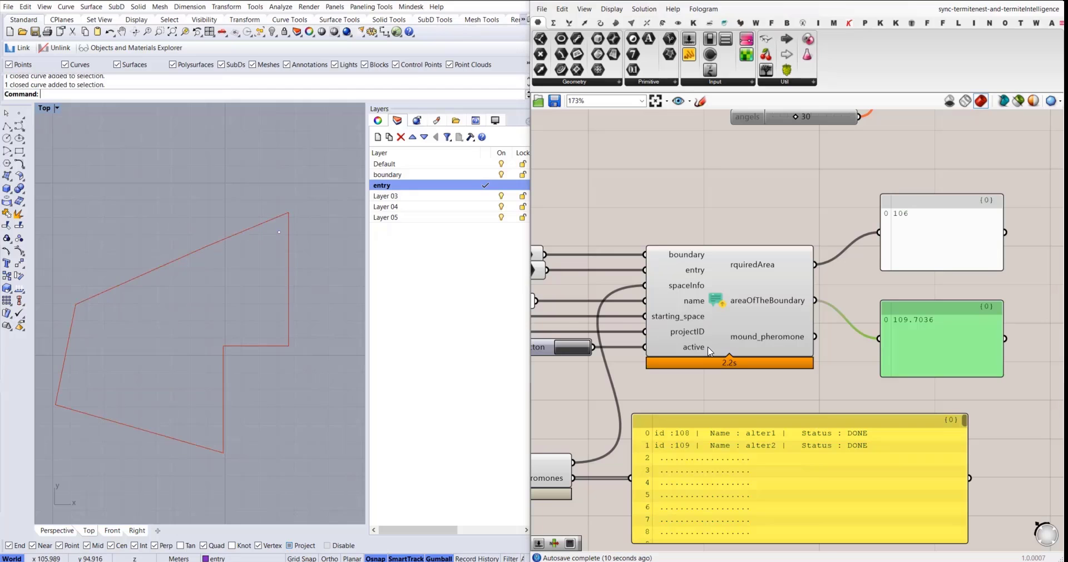
pyautogui.click(889, 266)
pyautogui.click(866, 278)
# Step: Send the alter3 layout request by triggering the button on the active input and dismiss the notification
pyautogui.moveTo(866, 278); pyautogui.dragTo(903, 254, button='right')
pyautogui.scroll(-2, 901, 257)
pyautogui.moveTo(886, 297); pyautogui.dragTo(844, 356, button='right')
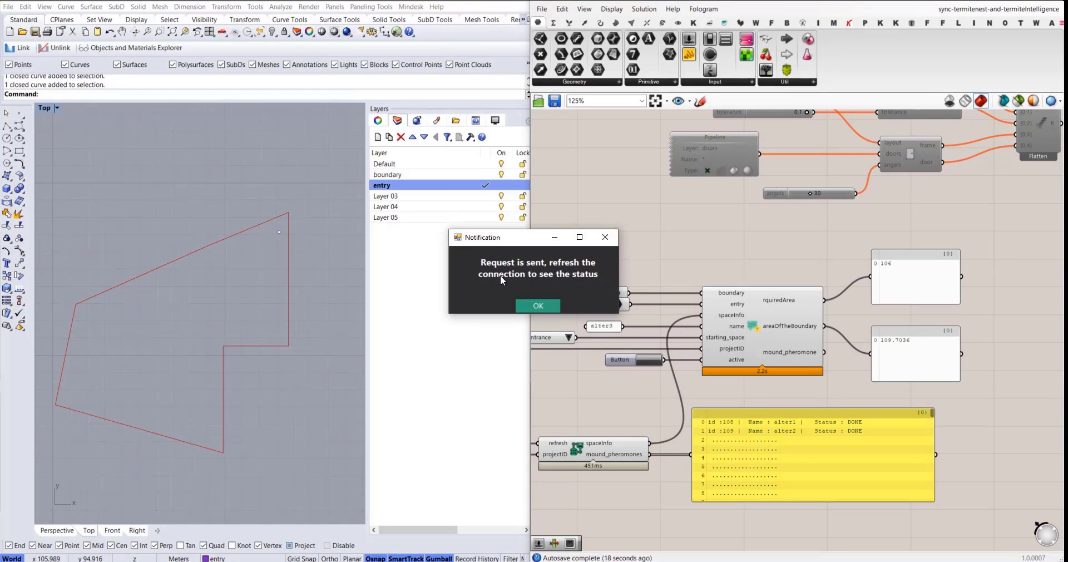
pyautogui.moveTo(498, 243); pyautogui.dragTo(500, 256)
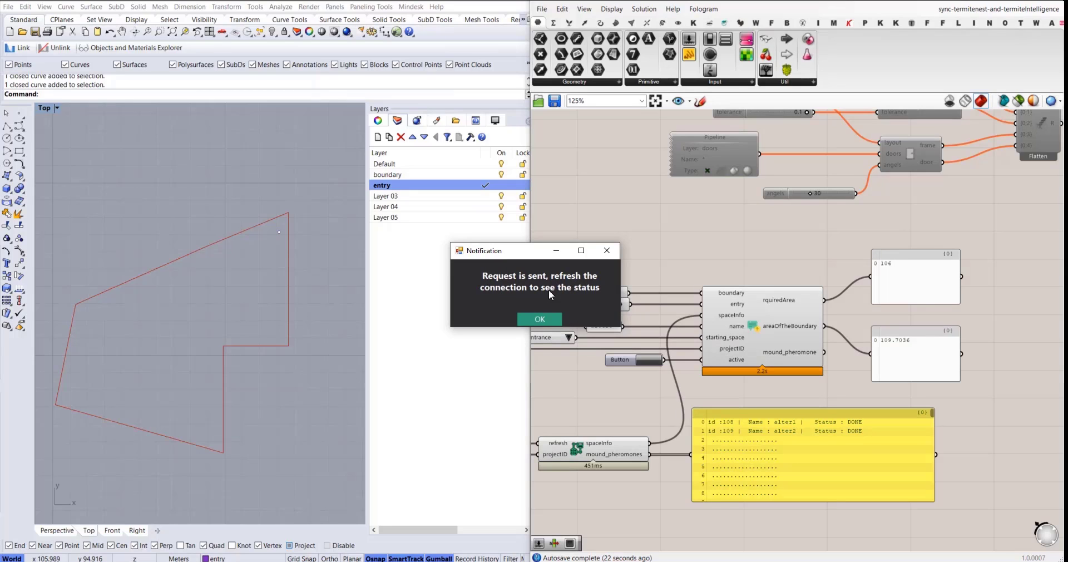
pyautogui.click(559, 317)
# Step: Refresh the call_project connection and examine the status of the alter3 request in the yellow panel
pyautogui.moveTo(537, 467); pyautogui.dragTo(690, 389, button='right')
pyautogui.click(573, 360)
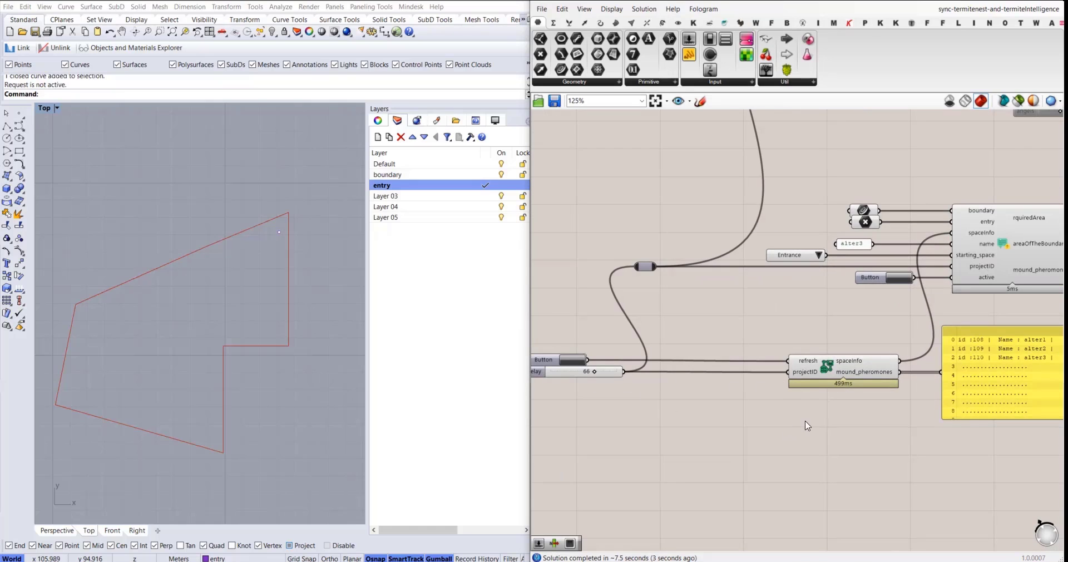
pyautogui.moveTo(934, 445); pyautogui.dragTo(745, 462, button='right')
pyautogui.scroll(1, 886, 389)
pyautogui.scroll(1, 886, 389)
pyautogui.moveTo(590, 405); pyautogui.dragTo(678, 398, button='right')
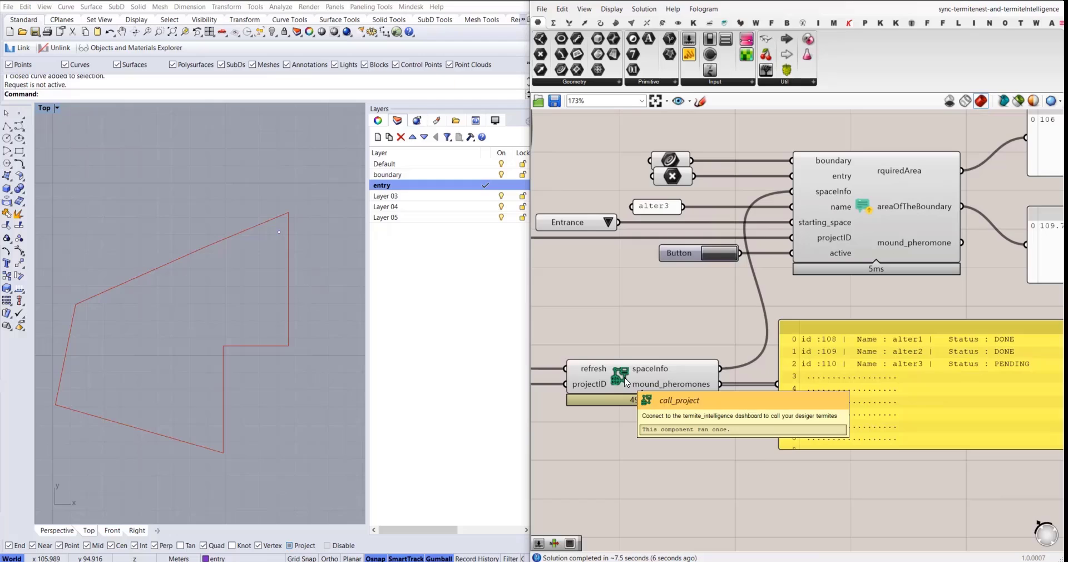
pyautogui.scroll(4, 626, 379)
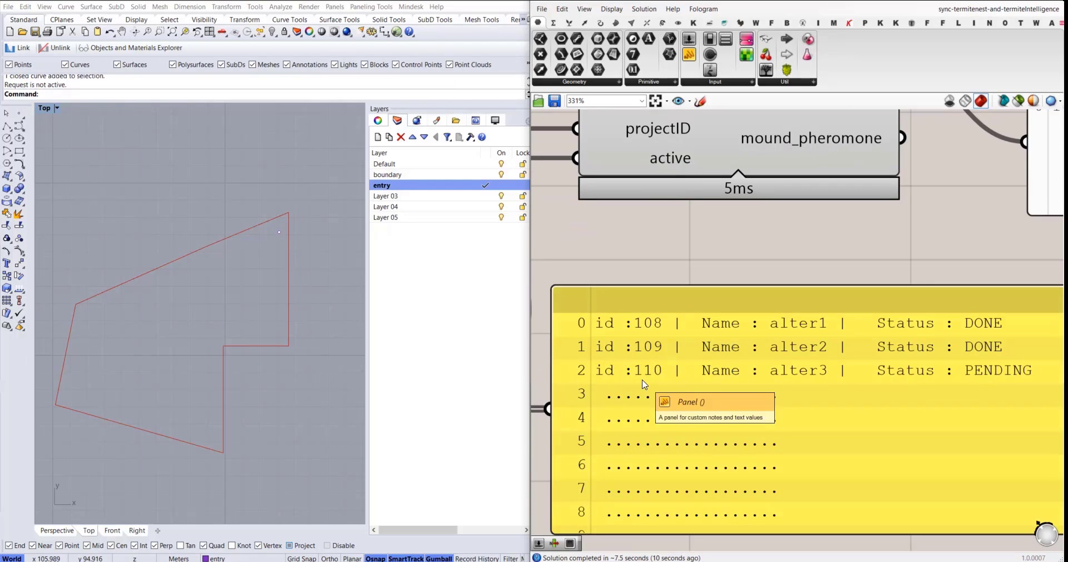
pyautogui.scroll(-2, 777, 392)
pyautogui.moveTo(777, 391); pyautogui.dragTo(740, 392, button='right')
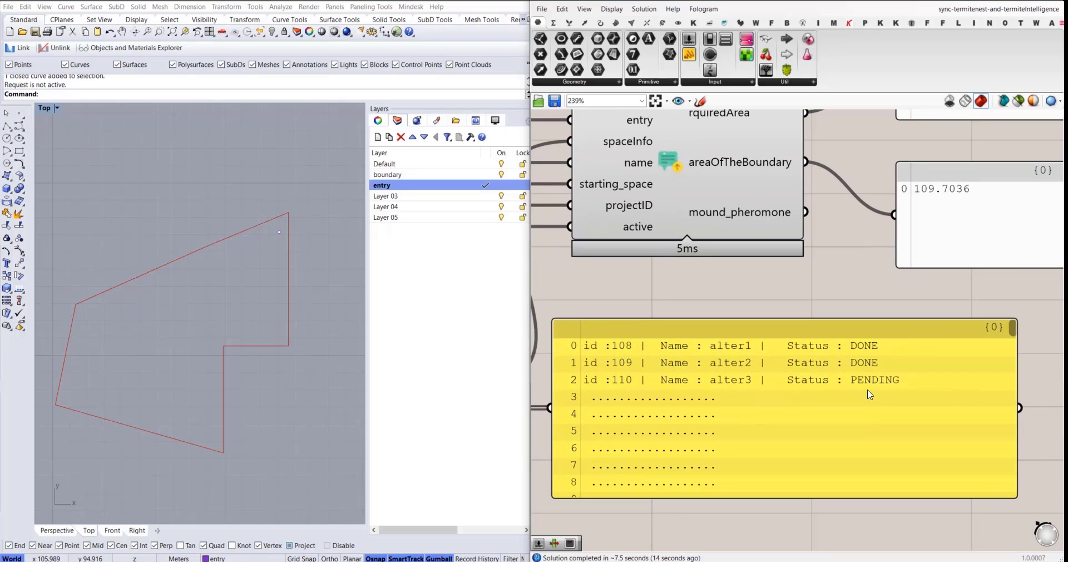
# Step: Refresh the project connection once more and recheck the alter3 request's status
pyautogui.scroll(-6, 869, 394)
pyautogui.click(539, 380)
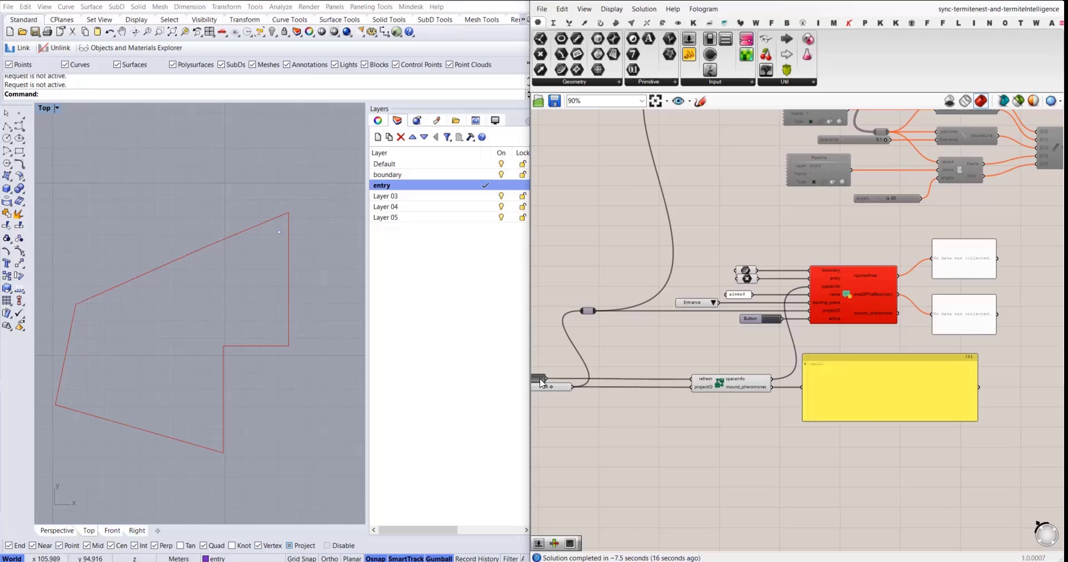
pyautogui.scroll(4, 912, 389)
pyautogui.scroll(-2, 904, 392)
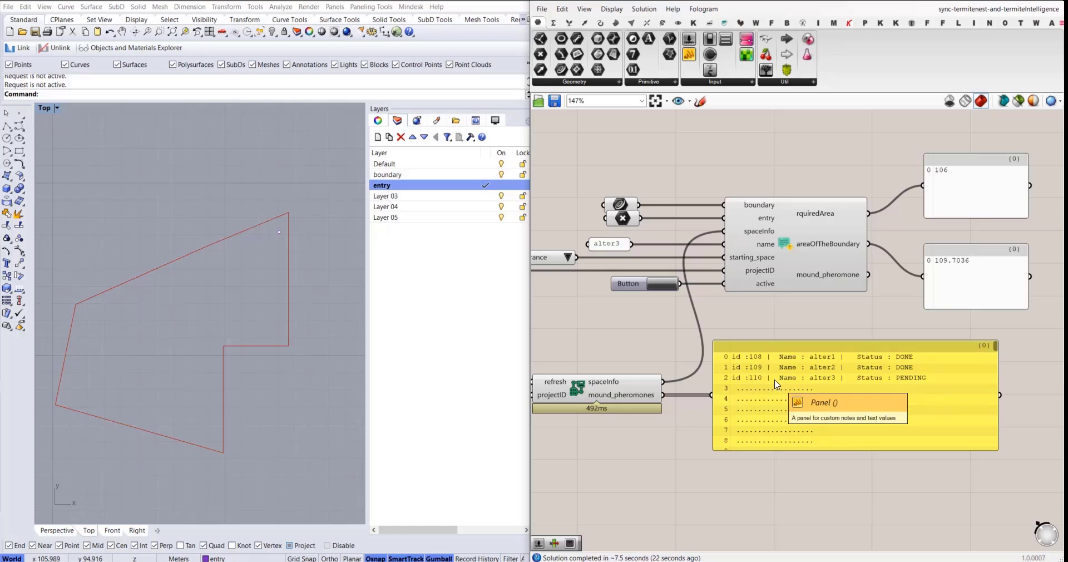
pyautogui.scroll(3, 849, 398)
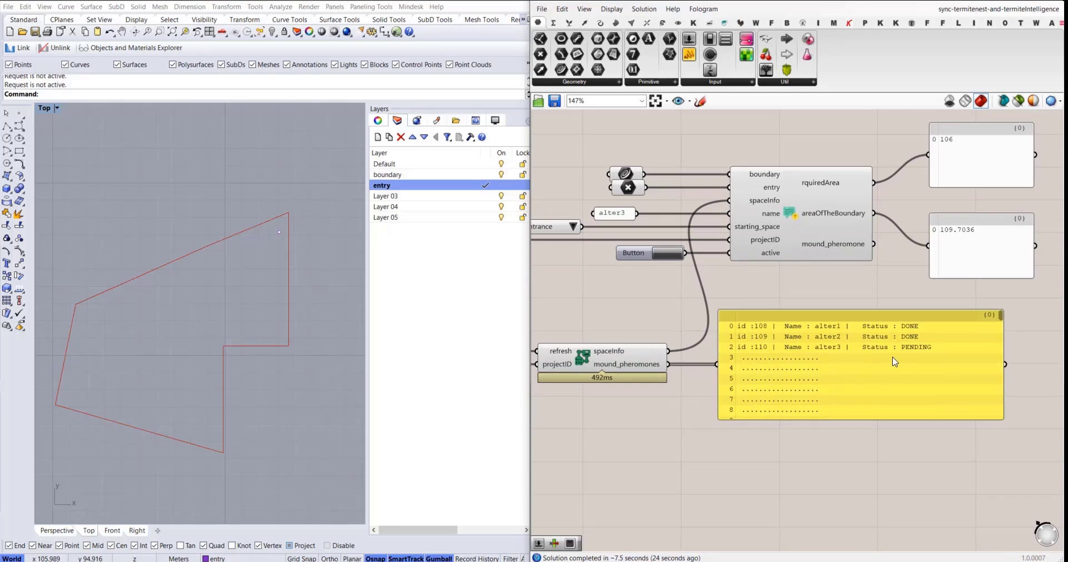
pyautogui.scroll(-3, 834, 399)
pyautogui.scroll(-1, 822, 401)
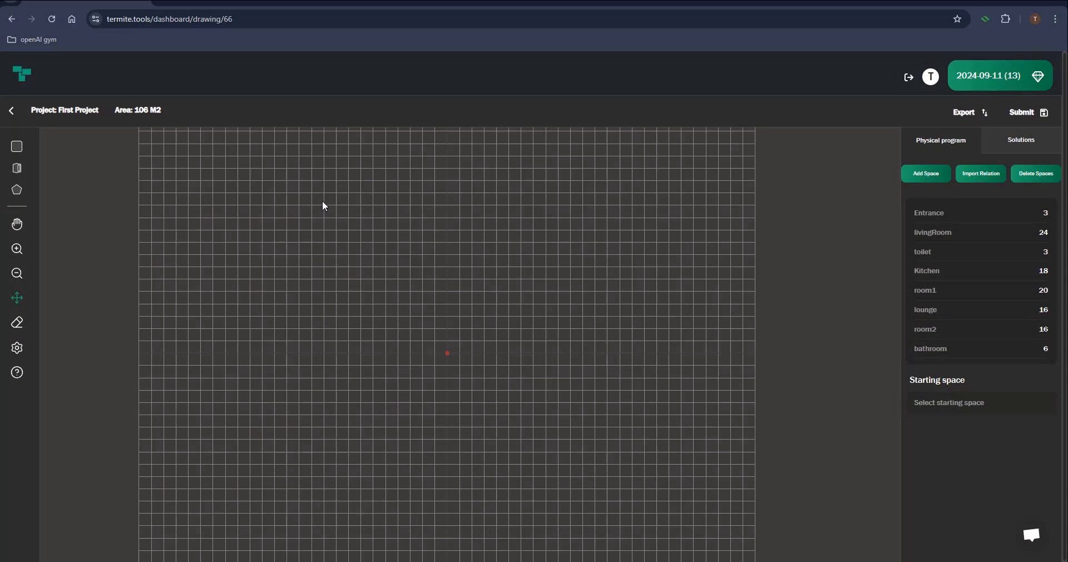
# Step: Switch to the Termite web app in the browser and return from the project drawing to the dashboard
pyautogui.click(21, 73)
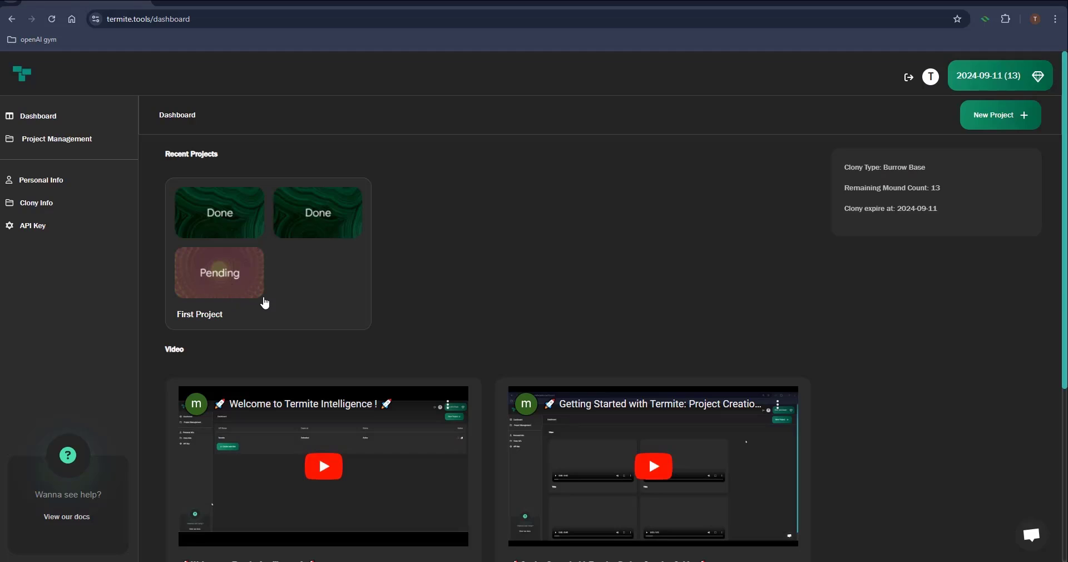
# Step: Open First Project from the dashboard and reload its page to check the mounds' status
pyautogui.click(287, 272)
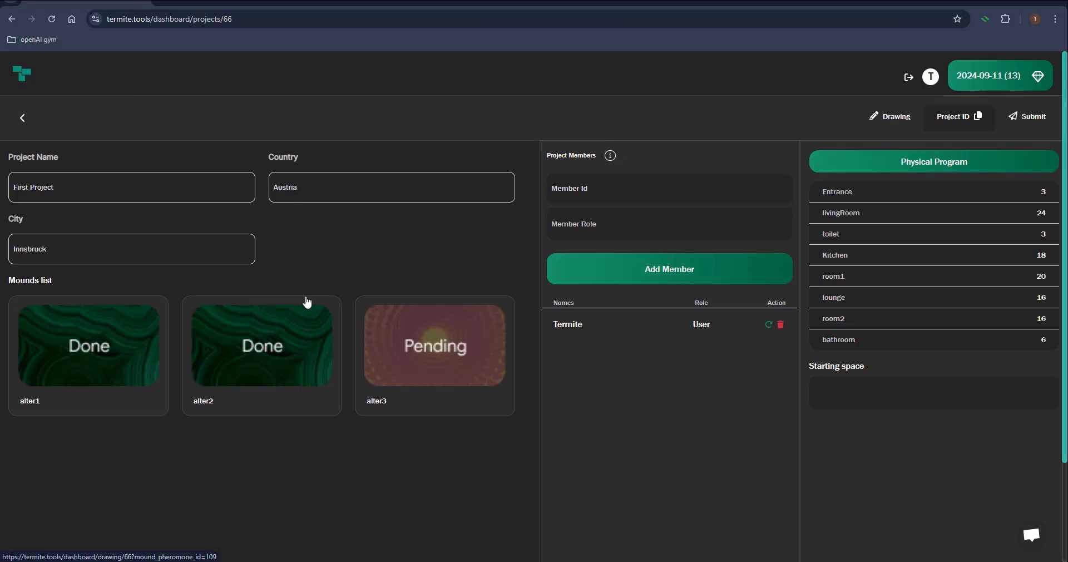
pyautogui.click(52, 18)
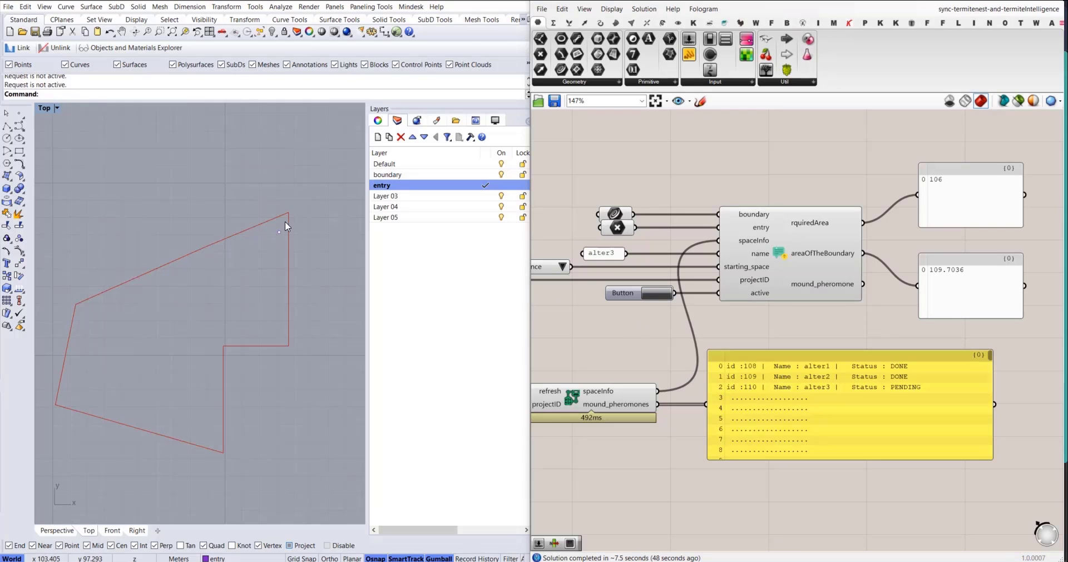
# Step: Back in Rhino, move the entry point slightly below the boundary's upper-right corner and send another alter3 layout request from Grasshopper
pyautogui.click(280, 232)
pyautogui.moveTo(301, 216); pyautogui.dragTo(319, 243)
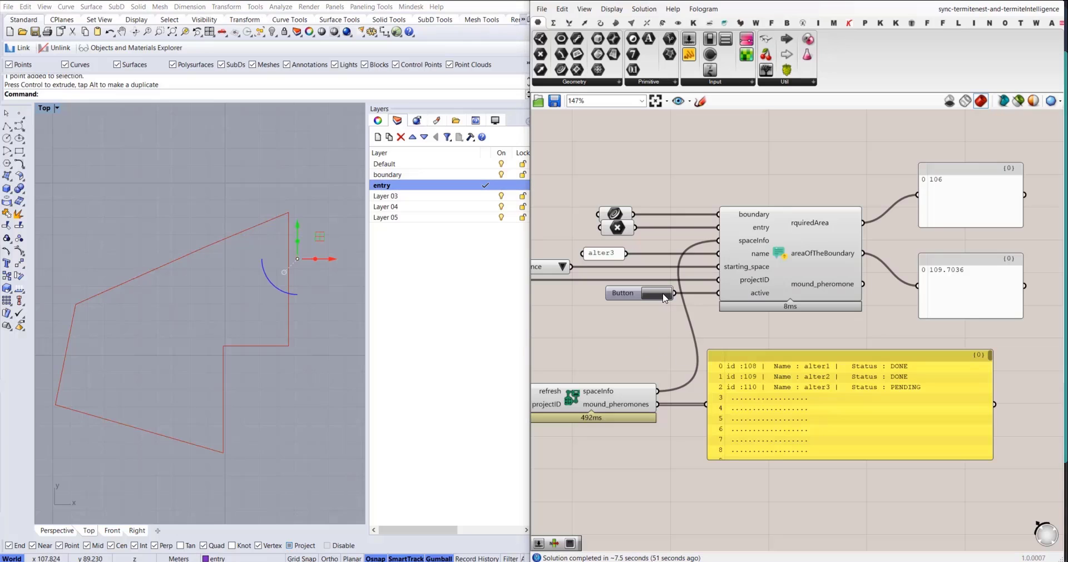
pyautogui.click(538, 304)
pyautogui.moveTo(618, 268); pyautogui.dragTo(639, 302, button='right')
pyautogui.scroll(3, 639, 302)
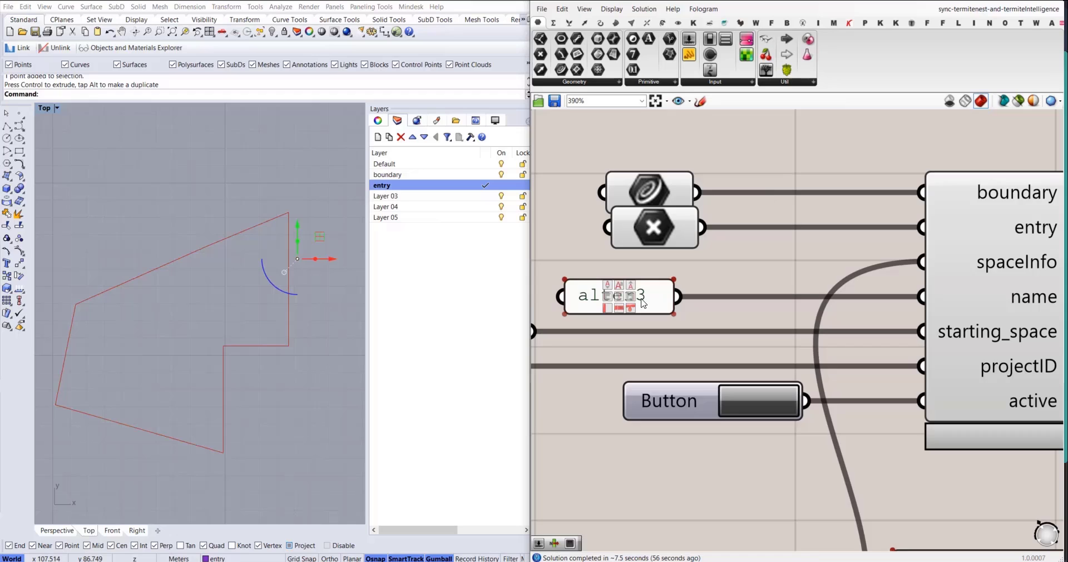
pyautogui.scroll(-2, 637, 301)
# Step: Delete the polygonal boundary curve from the Top view
pyautogui.click(233, 355)
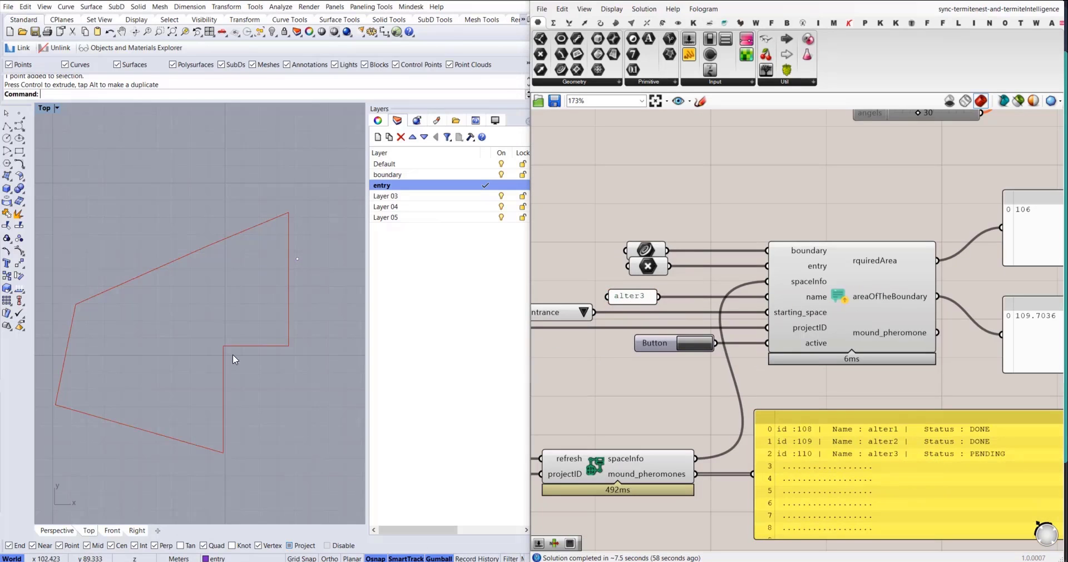
pyautogui.moveTo(231, 355); pyautogui.dragTo(256, 364, button='right')
pyautogui.scroll(-2, 271, 358)
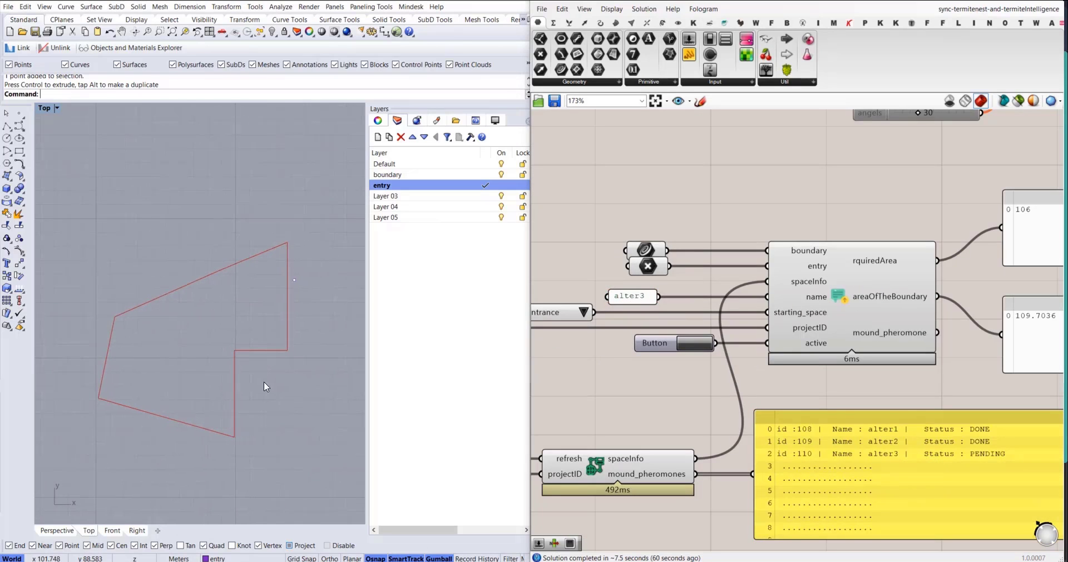
pyautogui.moveTo(313, 237); pyautogui.dragTo(266, 256)
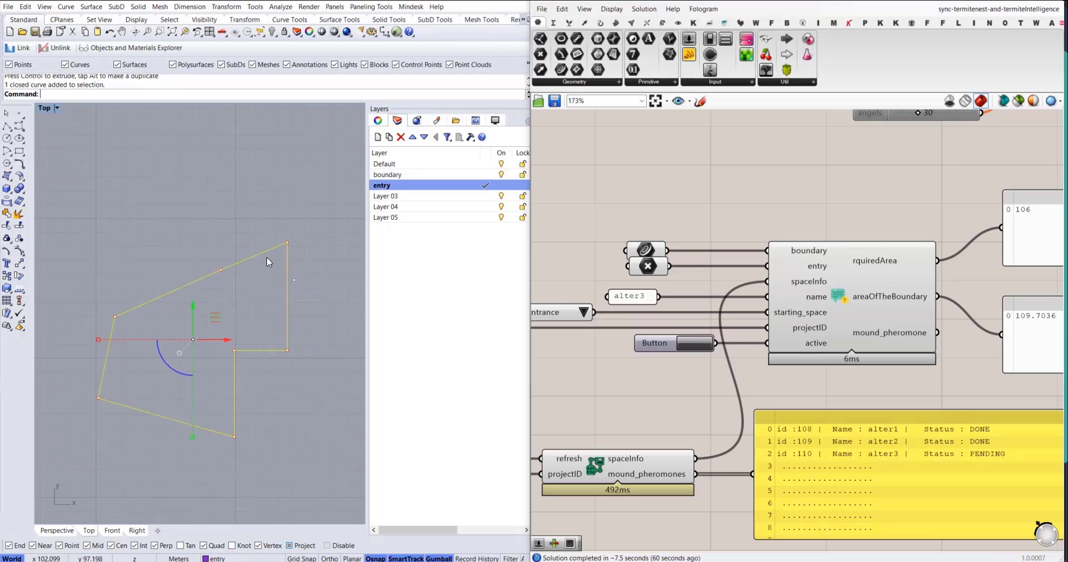
pyautogui.press('Delete')
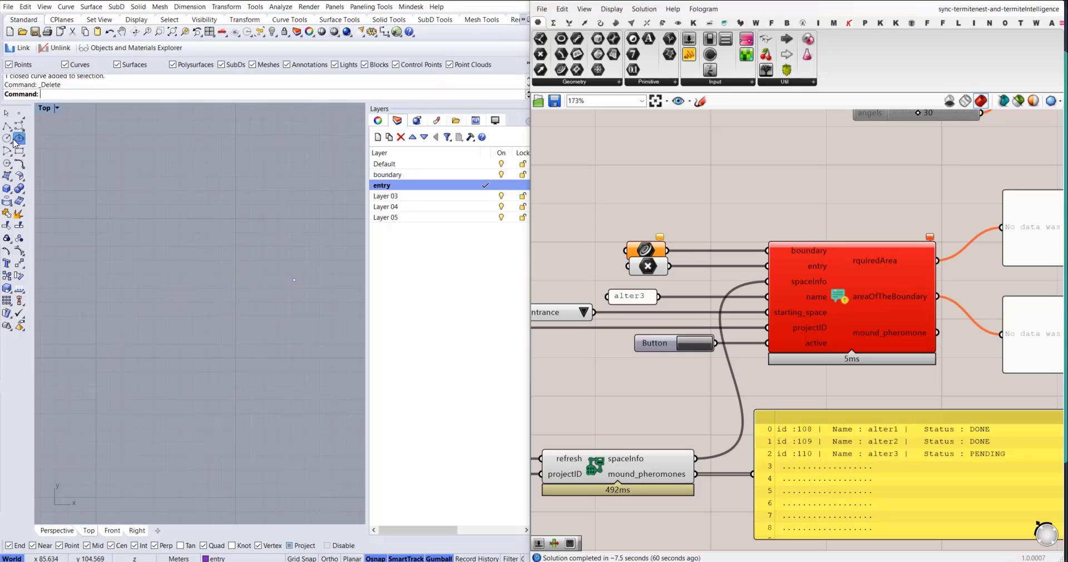
# Step: Draw a circle of about 131 square meters around the entry point and measure its area
pyautogui.click(7, 138)
pyautogui.click(227, 299)
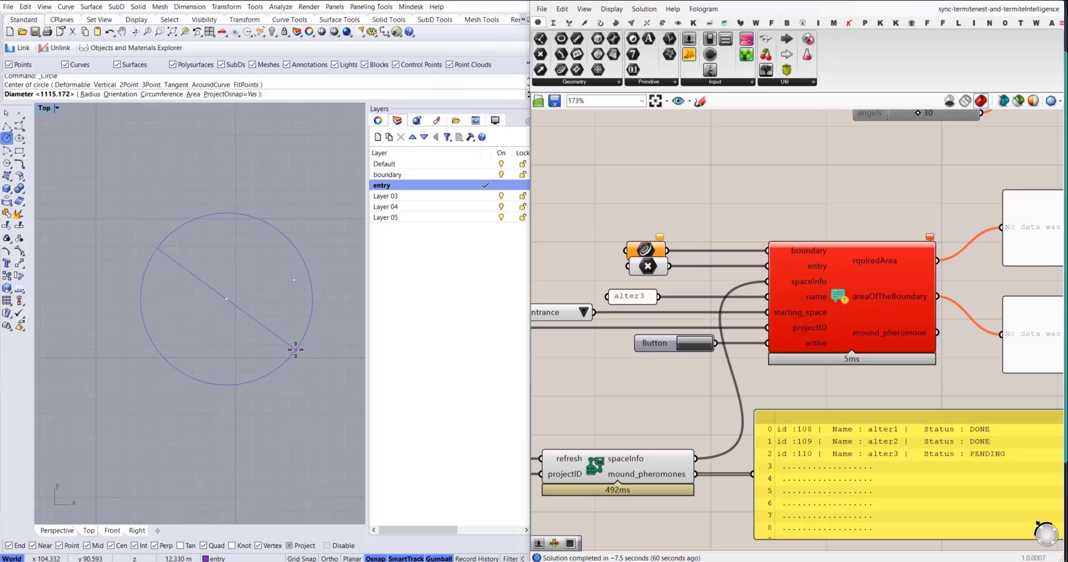
pyautogui.click(300, 351)
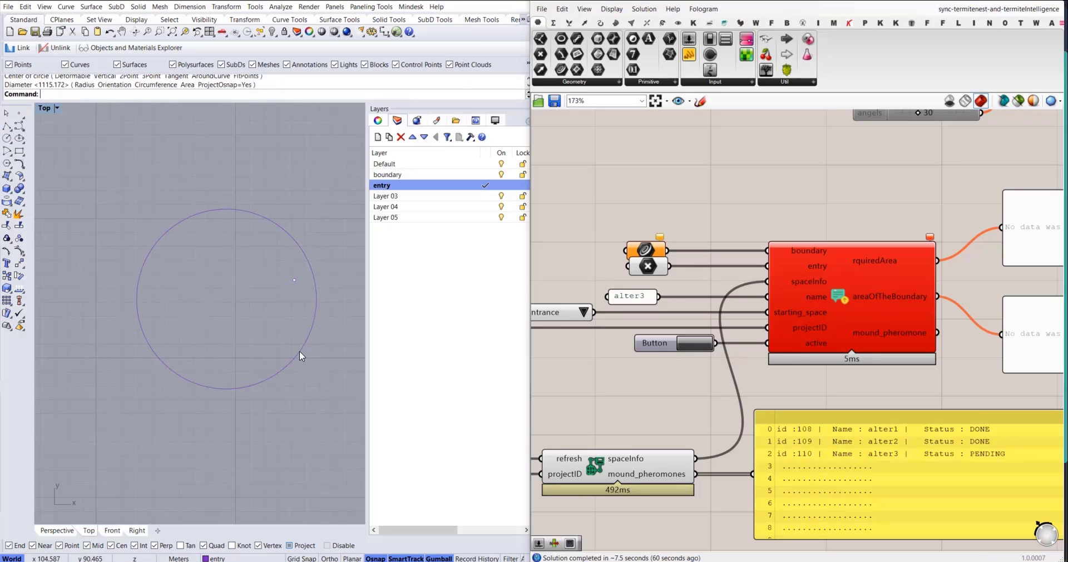
pyautogui.moveTo(275, 226); pyautogui.dragTo(253, 234, button='right')
pyautogui.click(252, 231)
pyautogui.write('area')
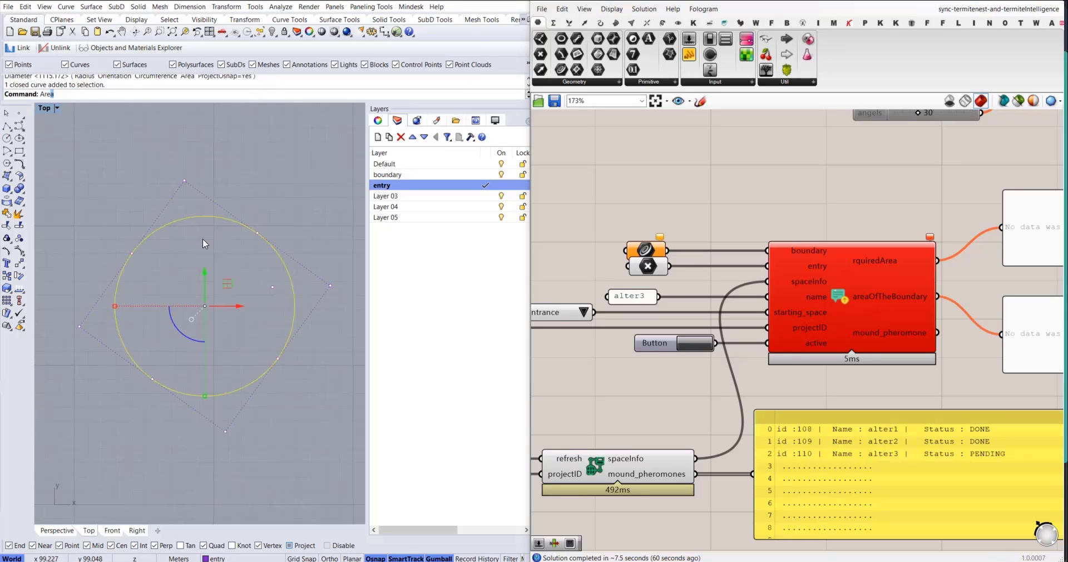
pyautogui.press('Return')
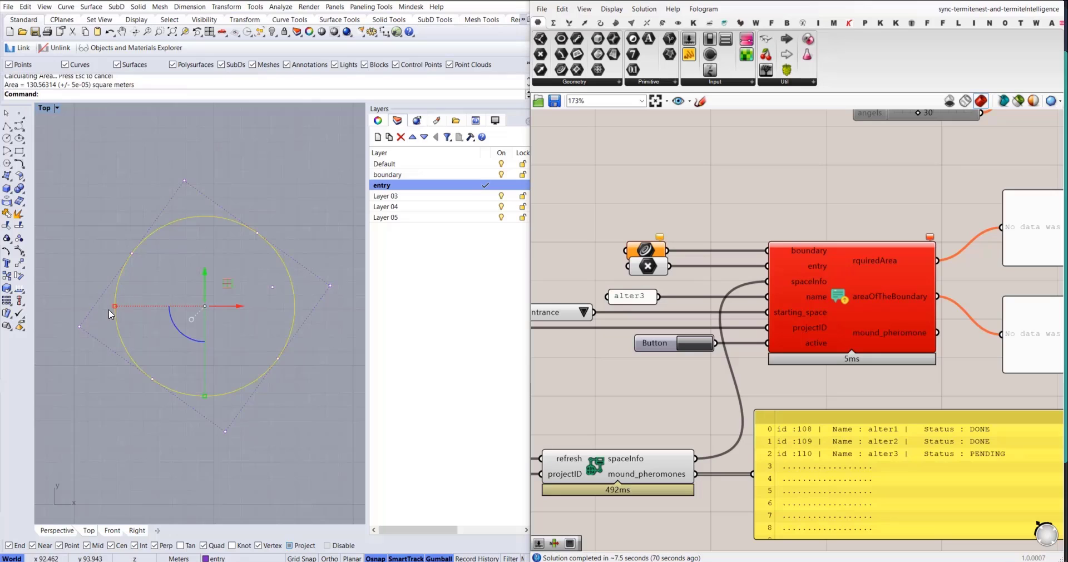
# Step: Scale the circle down uniformly to about 109.5 square meters and measure its area again
pyautogui.moveTo(115, 305)
pyautogui.keyDown('shift'); pyautogui.mouseDown()
pyautogui.moveTo(128, 320)
pyautogui.moveTo(123, 311)
pyautogui.mouseUp(); pyautogui.keyUp('shift')
pyautogui.write('area')
pyautogui.press('Return')
pyautogui.press('Return')
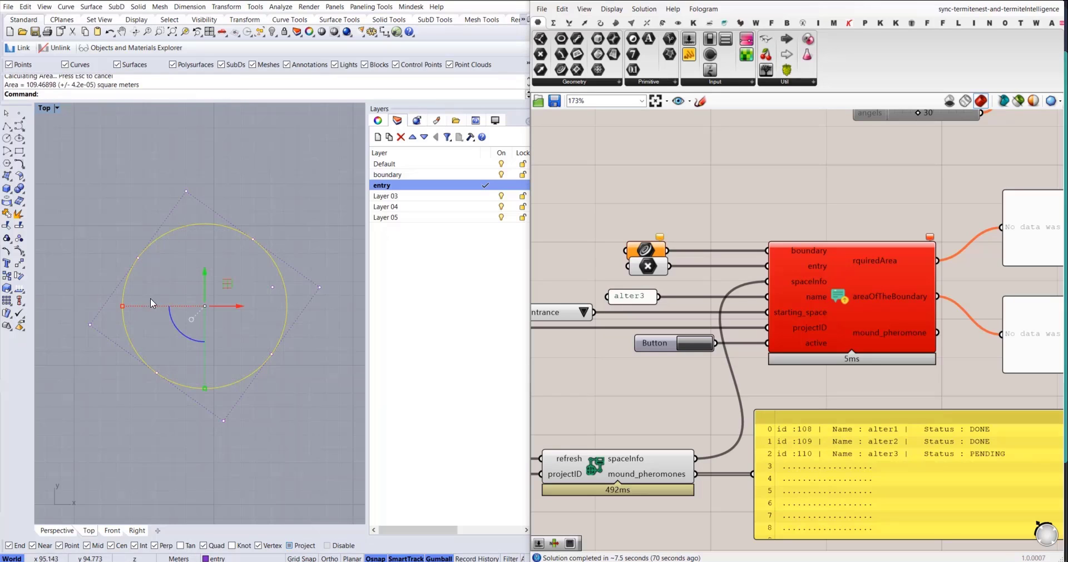
# Step: Move the entry point to just inside the circle's lower-right edge
pyautogui.click(245, 243)
pyautogui.click(284, 280)
pyautogui.click(272, 287)
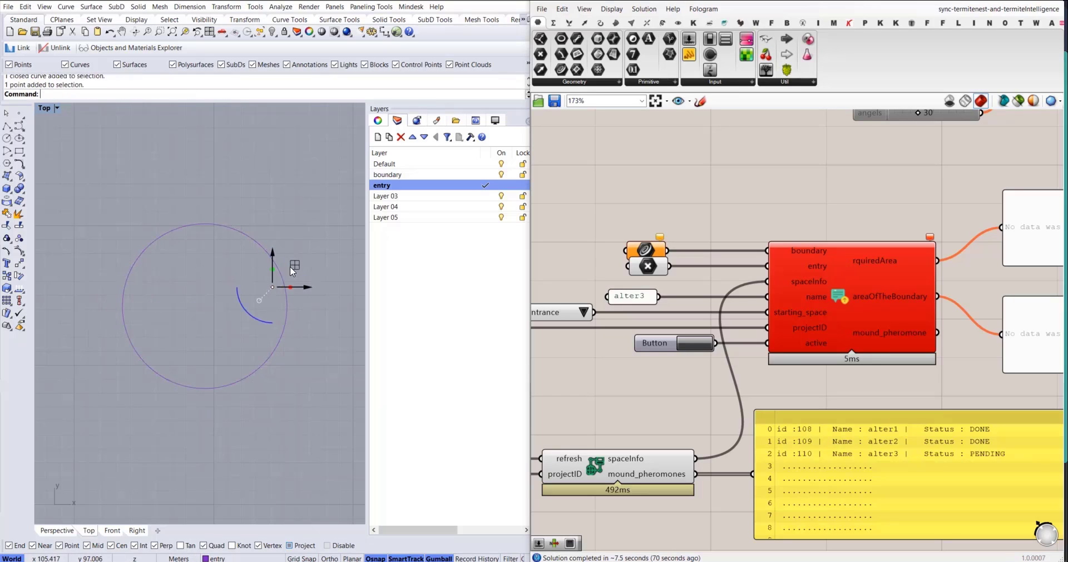
pyautogui.moveTo(295, 262); pyautogui.dragTo(275, 384)
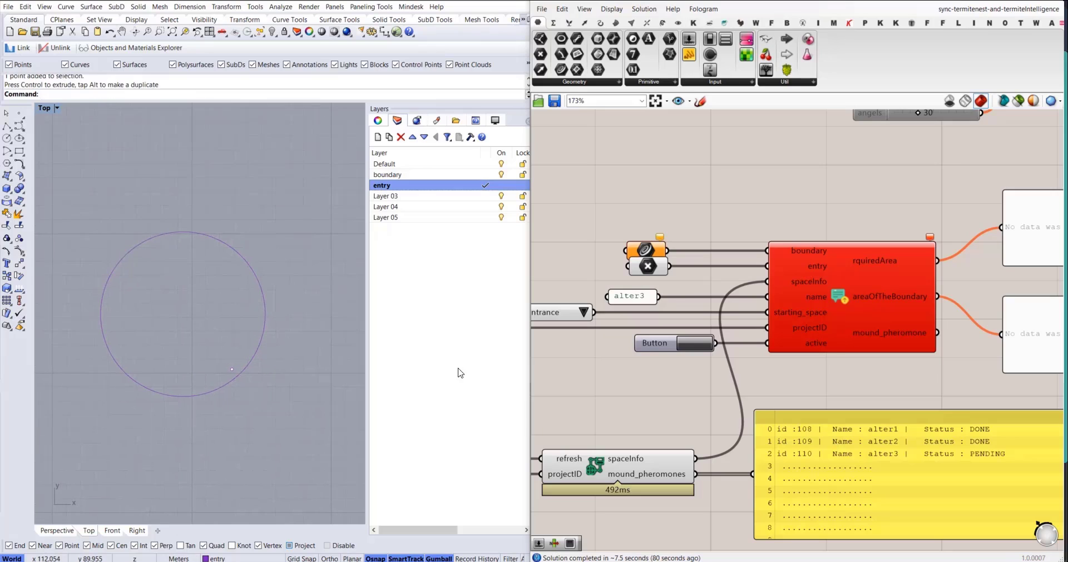
# Step: Move the circle onto the boundary layer
pyautogui.rightClick(644, 250)
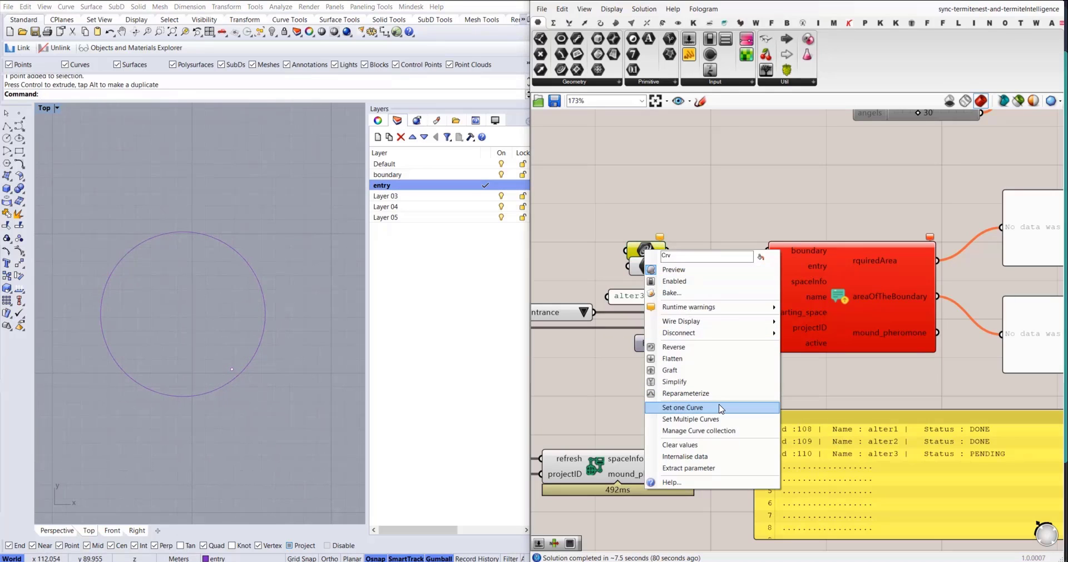
pyautogui.click(702, 408)
pyautogui.click(238, 256)
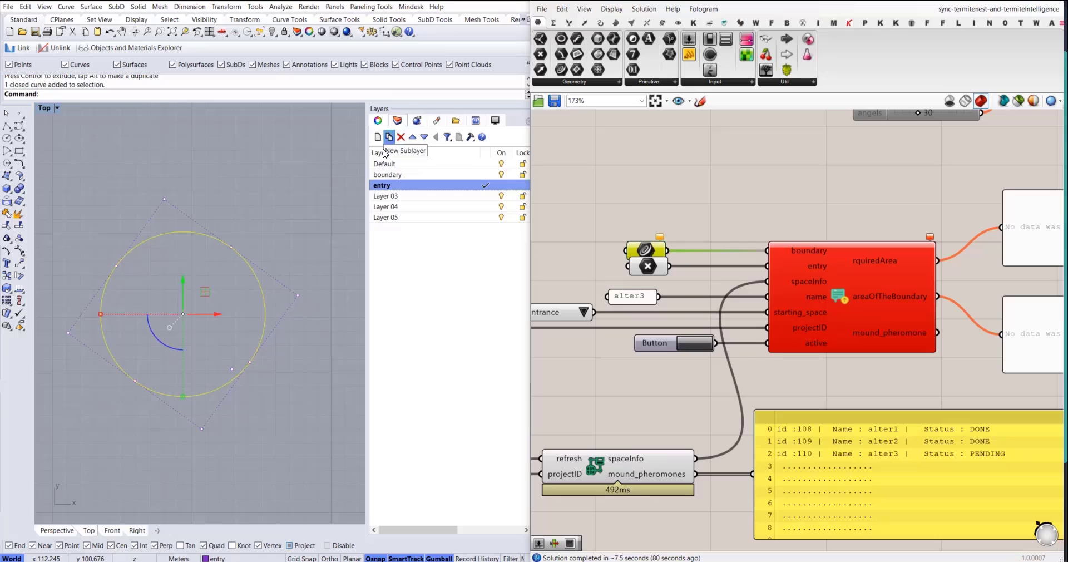
pyautogui.rightClick(394, 176)
pyautogui.click(428, 332)
pyautogui.click(344, 269)
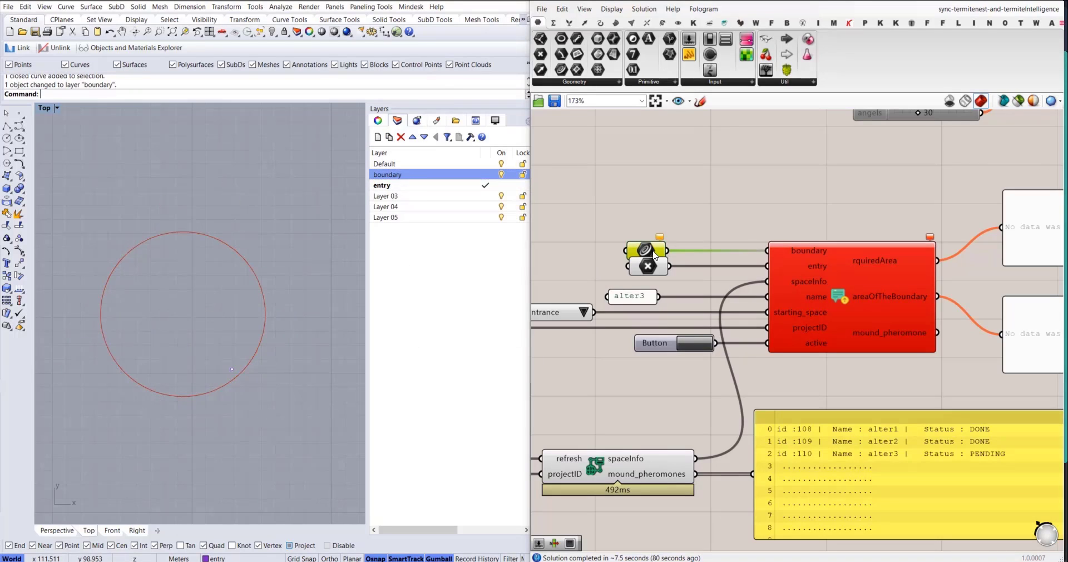
# Step: Reference the circle in the Grasshopper curve parameter that feeds the boundary input
pyautogui.rightClick(648, 252)
pyautogui.click(685, 411)
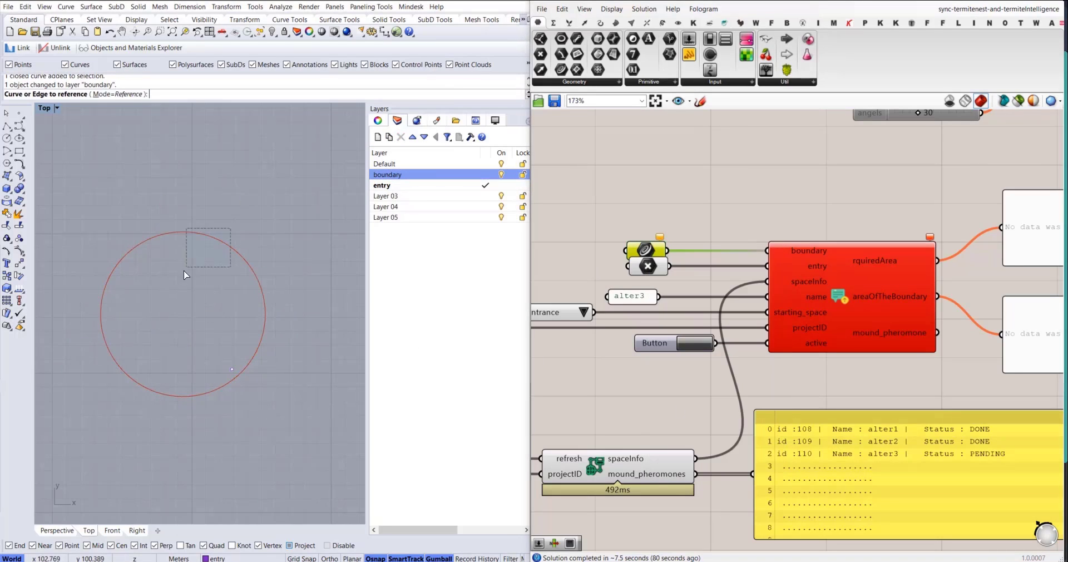
pyautogui.click(240, 257)
pyautogui.click(797, 198)
pyautogui.scroll(-3, 593, 274)
pyautogui.scroll(3, 716, 268)
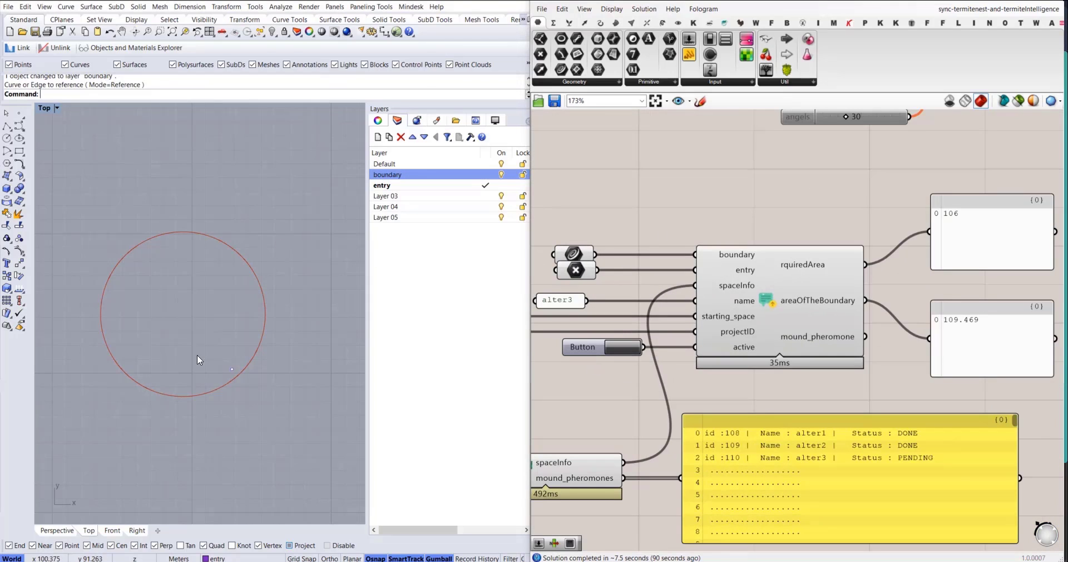
# Step: Move the entry point to just inside the circle's upper-right edge and send the alter3 request for the circular boundary
pyautogui.click(253, 347)
pyautogui.moveTo(254, 348); pyautogui.dragTo(267, 262)
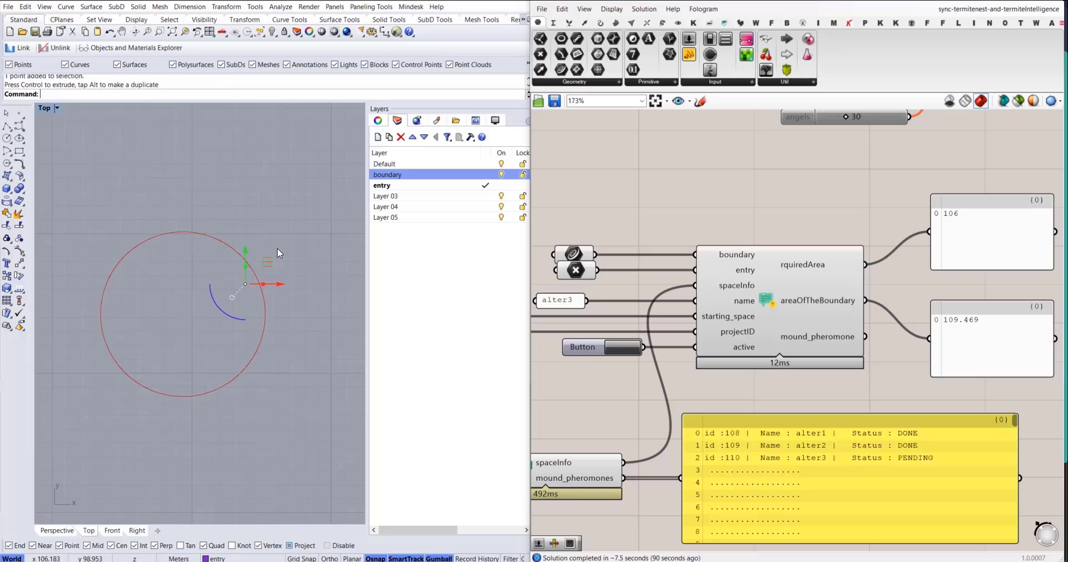
pyautogui.click(277, 249)
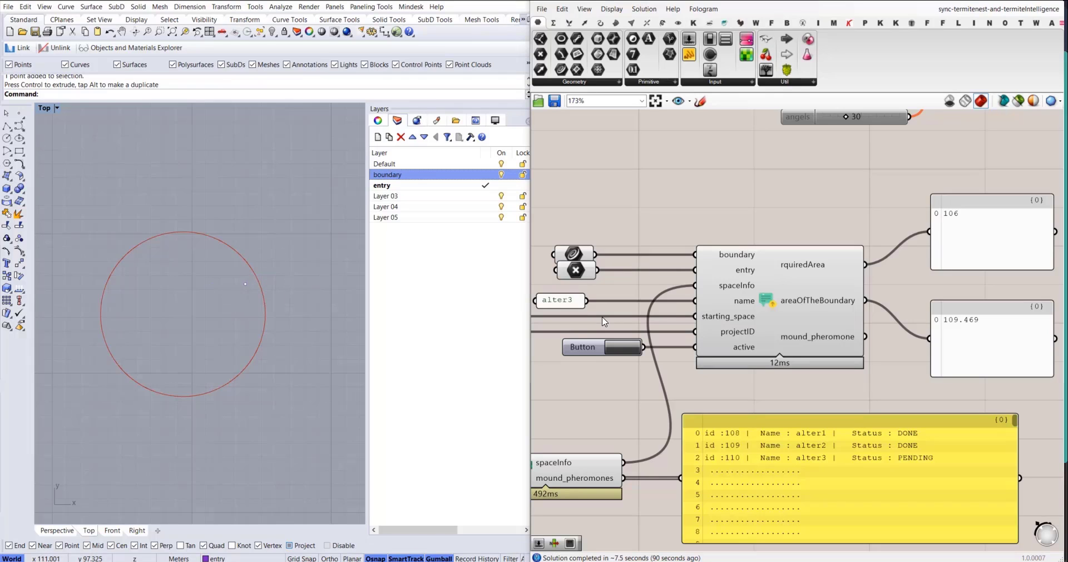
pyautogui.click(625, 352)
pyautogui.click(539, 306)
pyautogui.moveTo(598, 393); pyautogui.dragTo(619, 372, button='right')
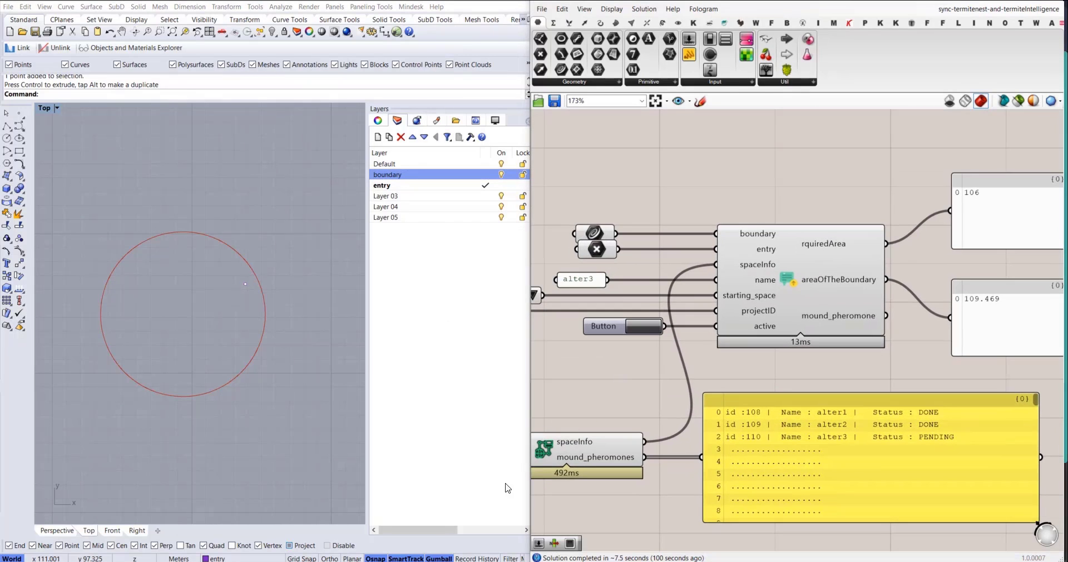
# Step: Switch to the Termite project page in the browser, reload it and check the status of the alter3 mounds
pyautogui.moveTo(368, 561)
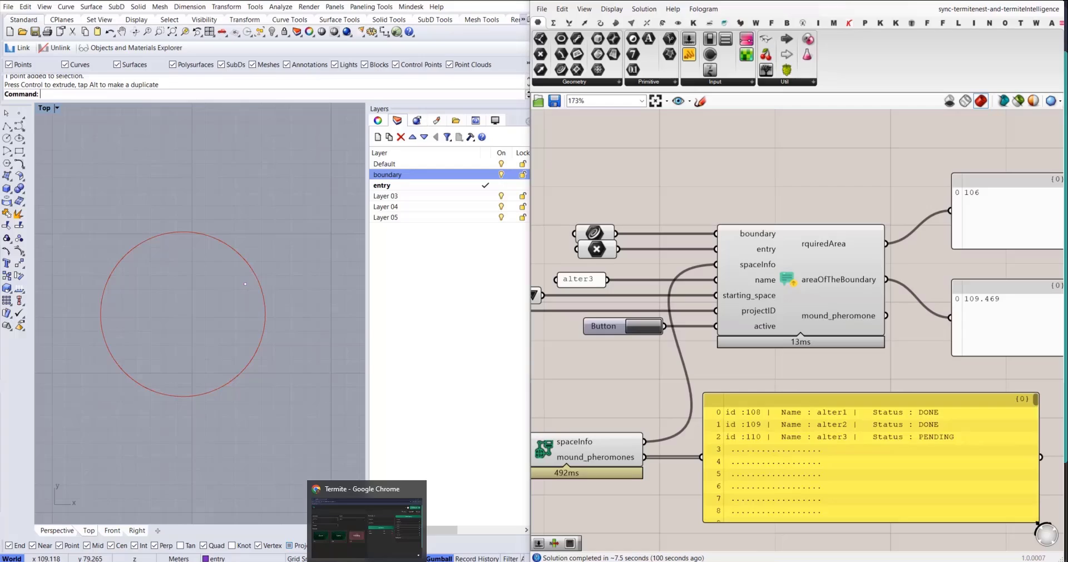
pyautogui.click(367, 529)
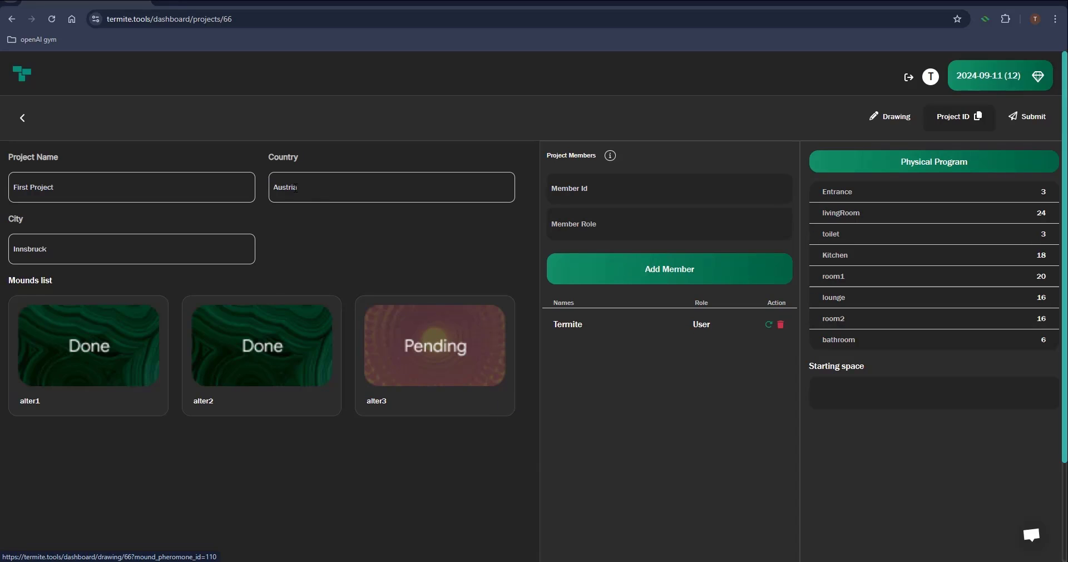
pyautogui.click(53, 22)
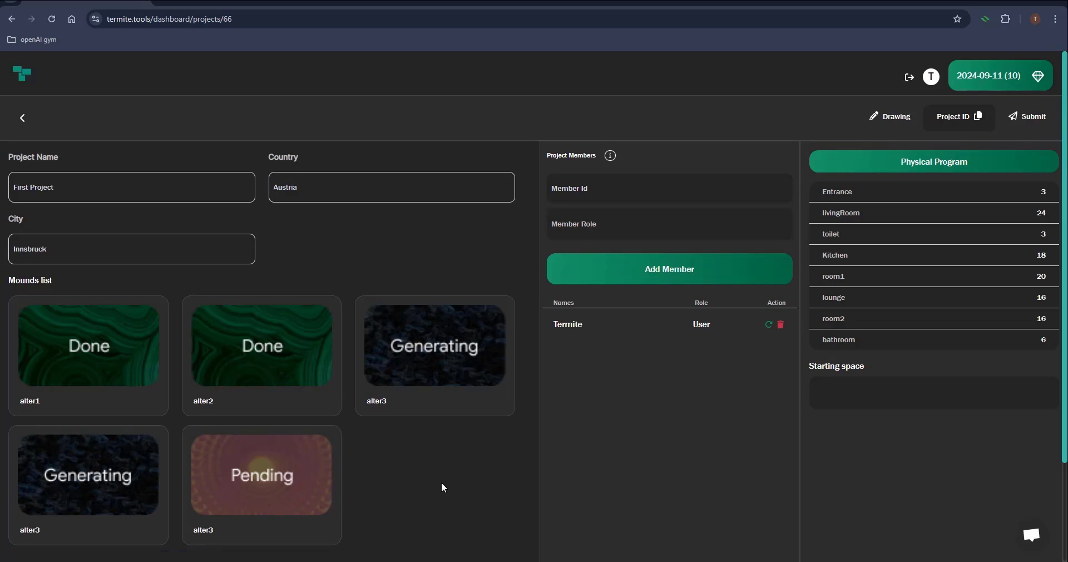
pyautogui.scroll(-2, 439, 278)
pyautogui.scroll(2, 439, 276)
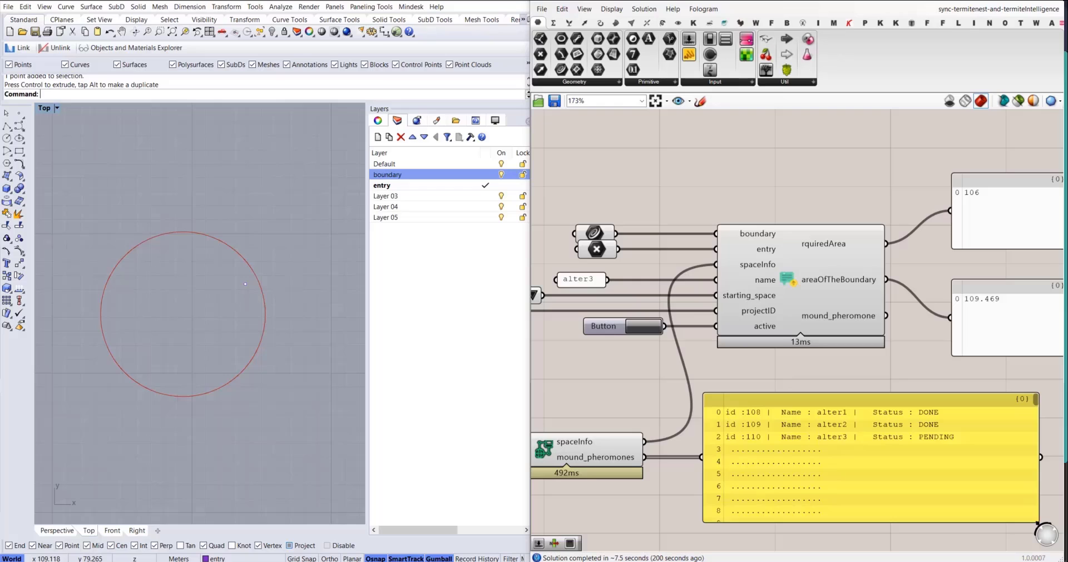
# Step: Back in Grasshopper, refresh the project connection and examine the statuses of the alter3 requests in the yellow panel
pyautogui.scroll(-3, 744, 317)
pyautogui.scroll(2, 744, 317)
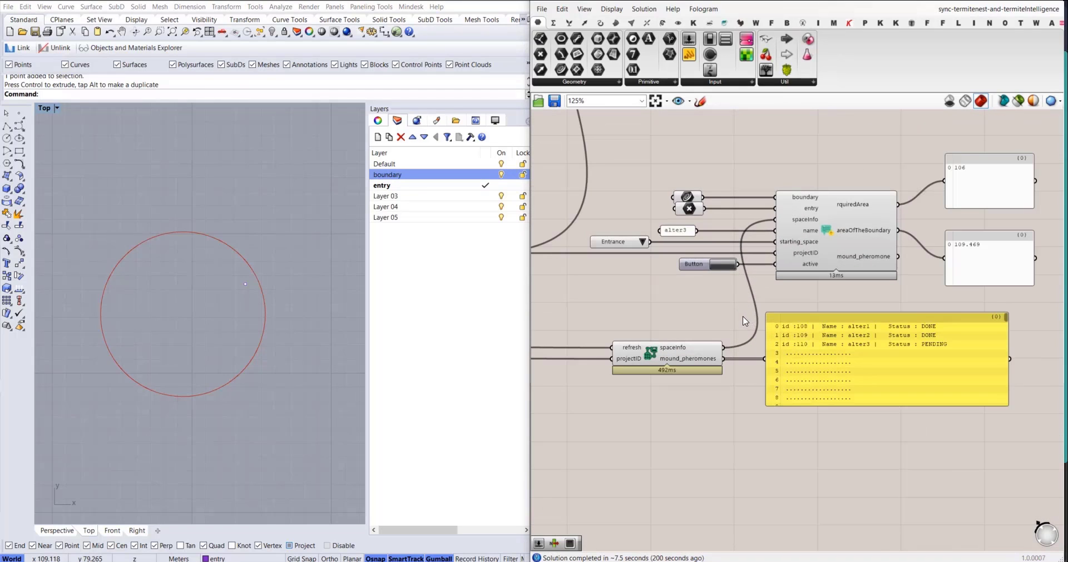
pyautogui.scroll(2, 745, 321)
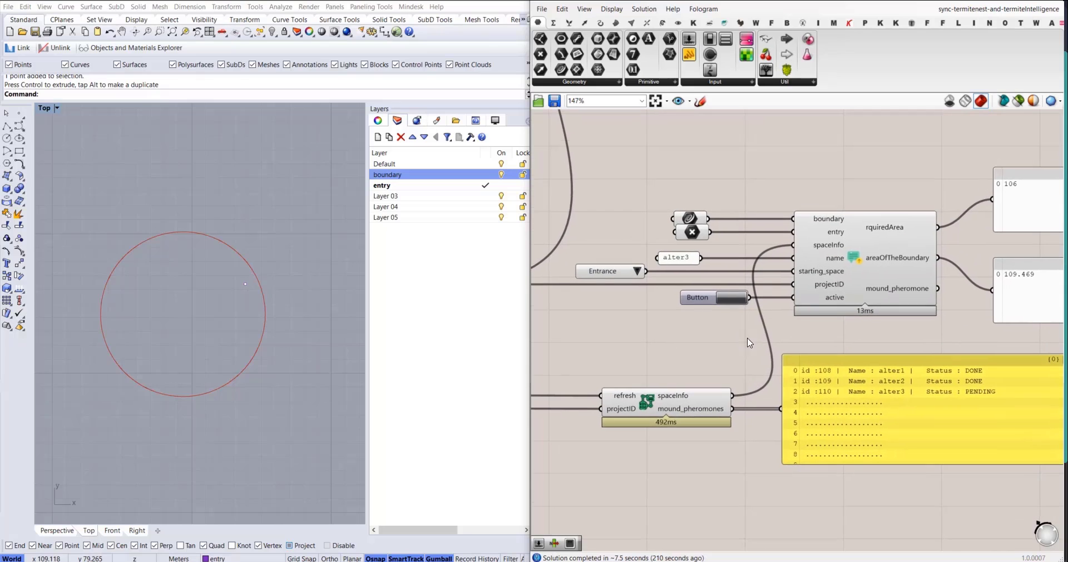
pyautogui.scroll(-4, 743, 338)
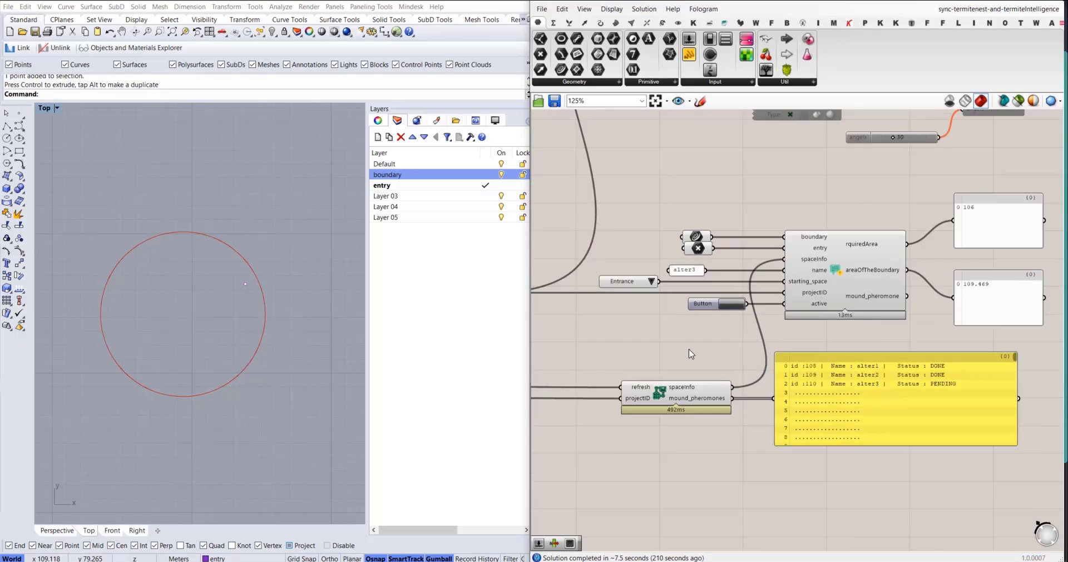
pyautogui.moveTo(548, 364); pyautogui.dragTo(658, 362, button='right')
pyautogui.scroll(5, 656, 363)
pyautogui.scroll(-2, 614, 377)
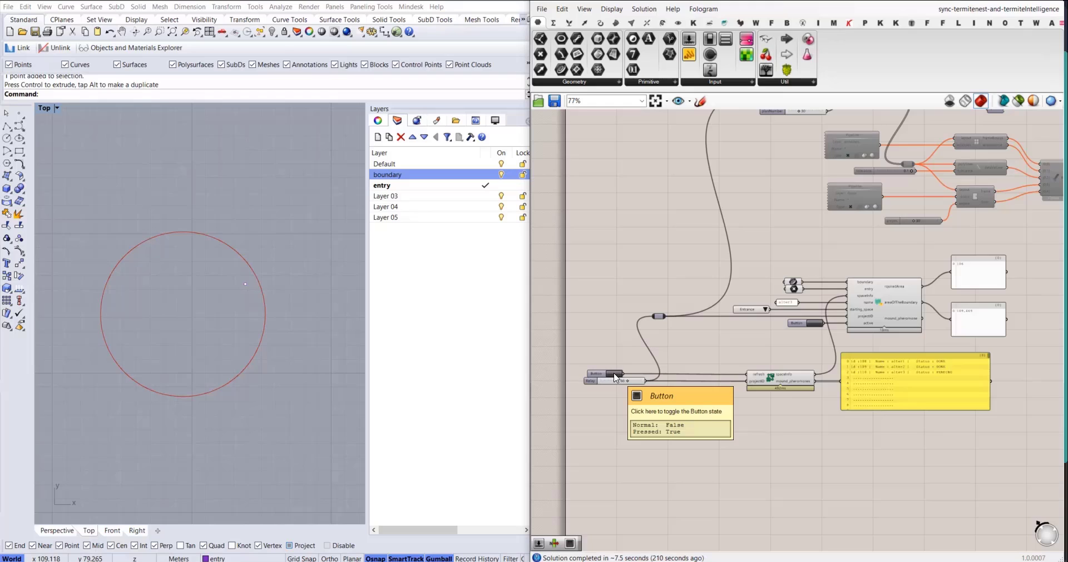
pyautogui.click(614, 377)
pyautogui.scroll(4, 964, 381)
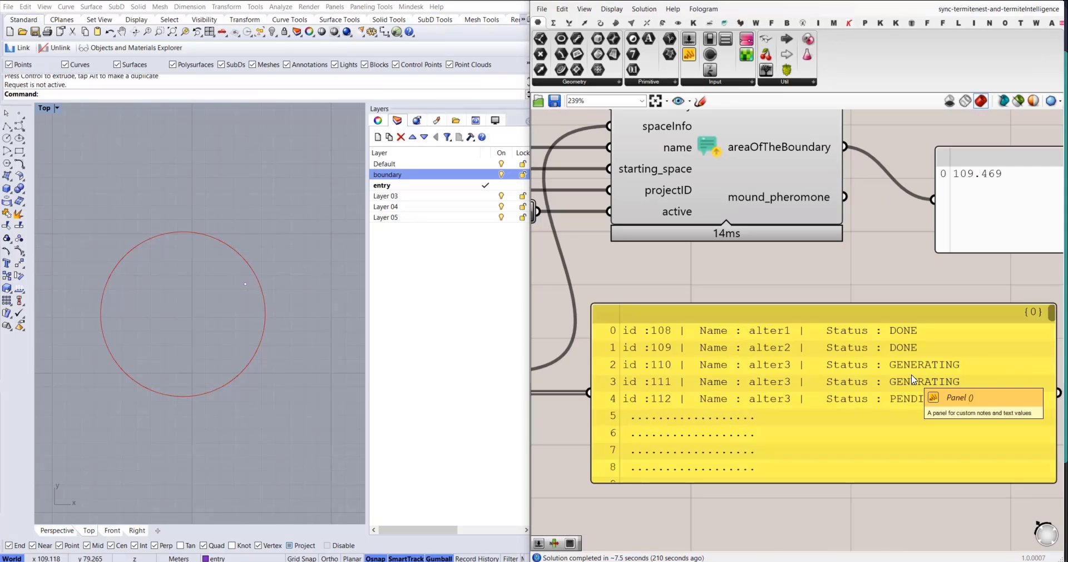
pyautogui.scroll(-2, 668, 306)
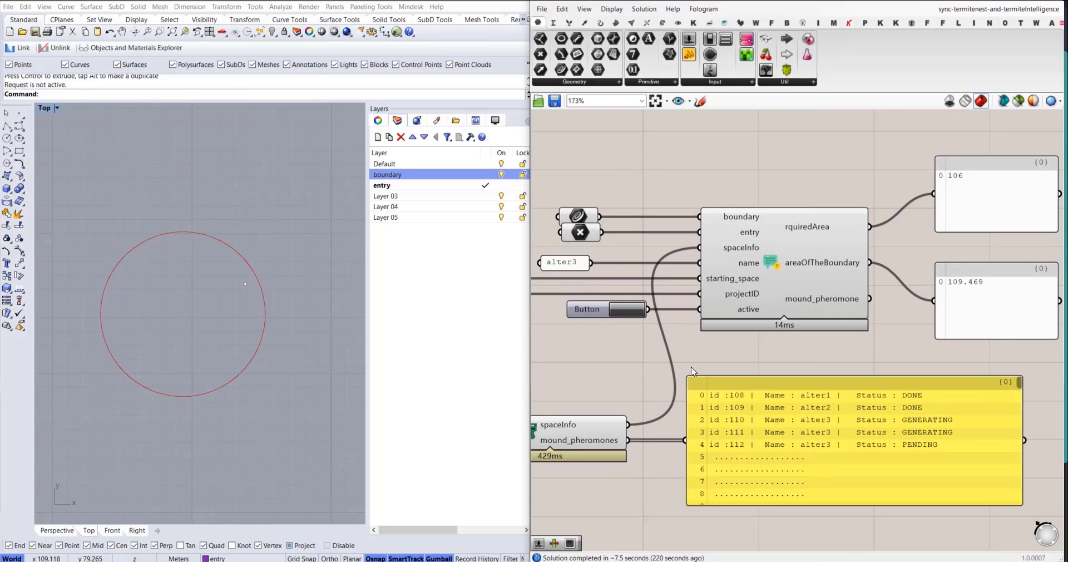
pyautogui.moveTo(739, 393); pyautogui.dragTo(717, 366, button='right')
pyautogui.click(340, 508)
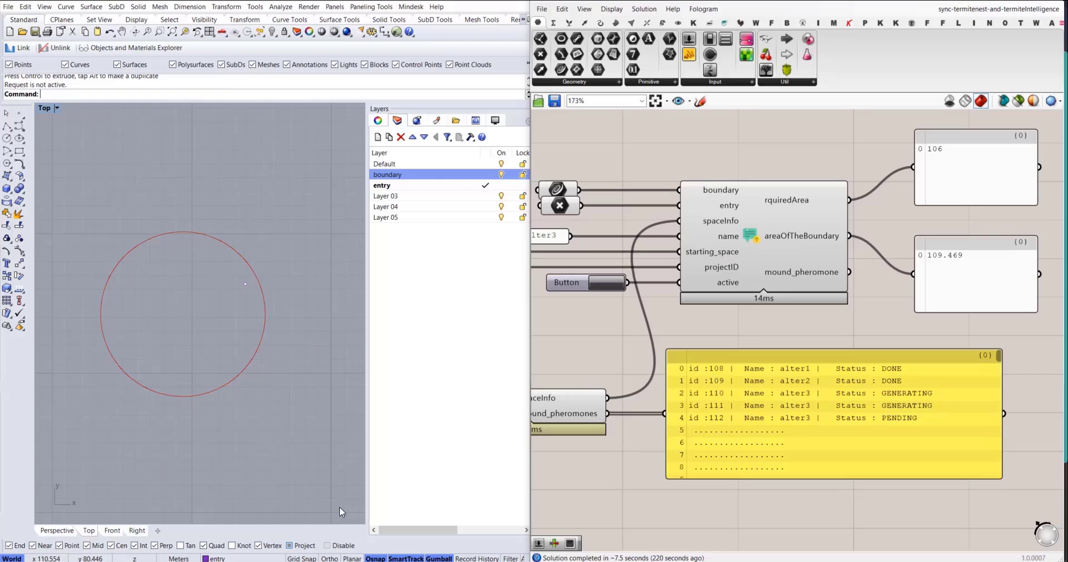
pyautogui.moveTo(761, 337); pyautogui.dragTo(797, 361, button='right')
pyautogui.scroll(-1, 796, 361)
pyautogui.click(58, 497)
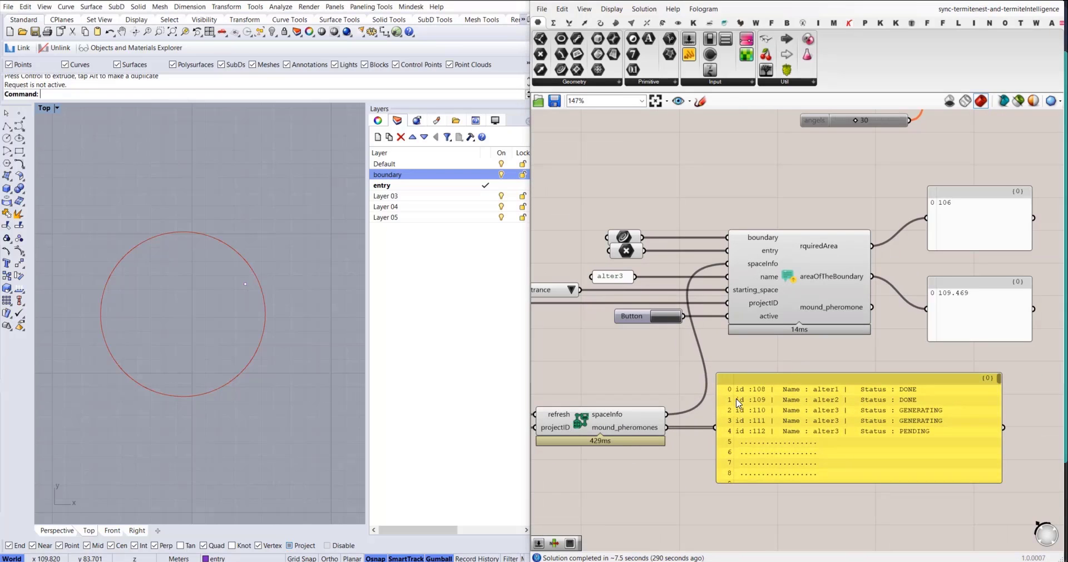
# Step: Refresh the project connection and check the statuses of the alter3 requests in the yellow panel
pyautogui.scroll(-5, 738, 401)
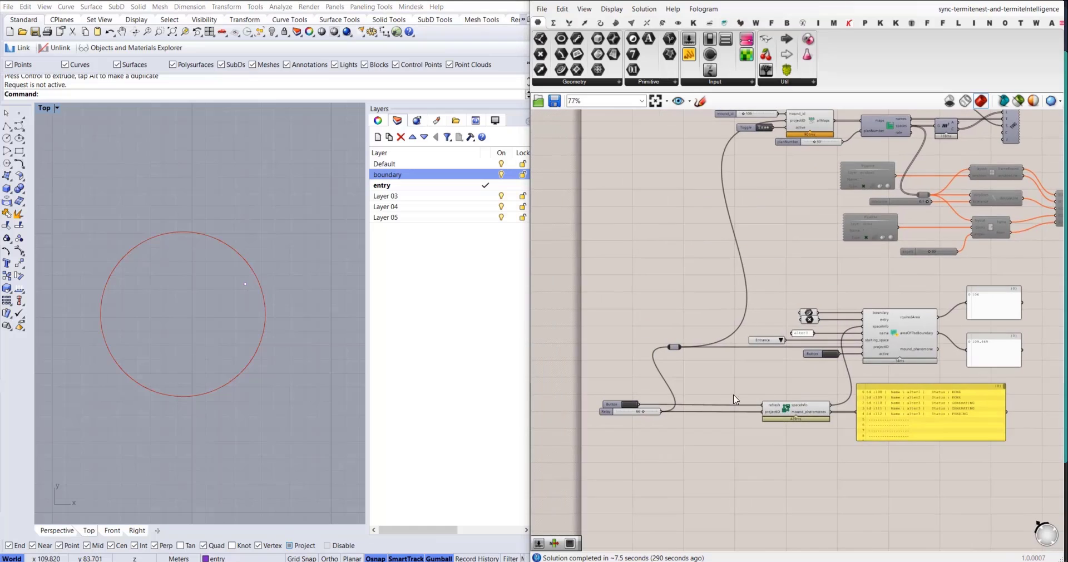
pyautogui.scroll(6, 630, 420)
pyautogui.click(629, 393)
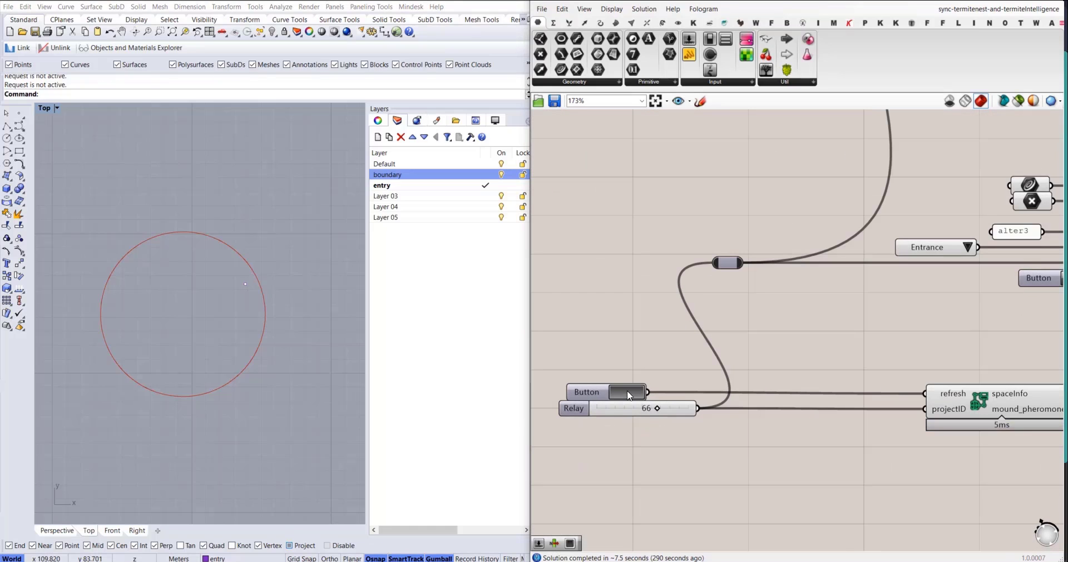
pyautogui.scroll(-5, 747, 359)
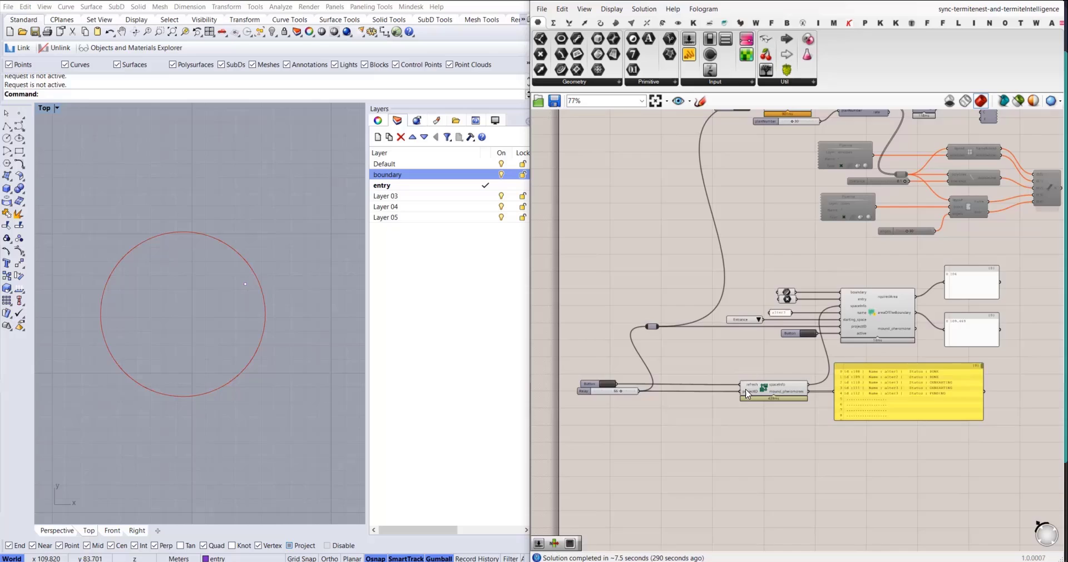
pyautogui.scroll(5, 829, 390)
pyautogui.scroll(-5, 801, 368)
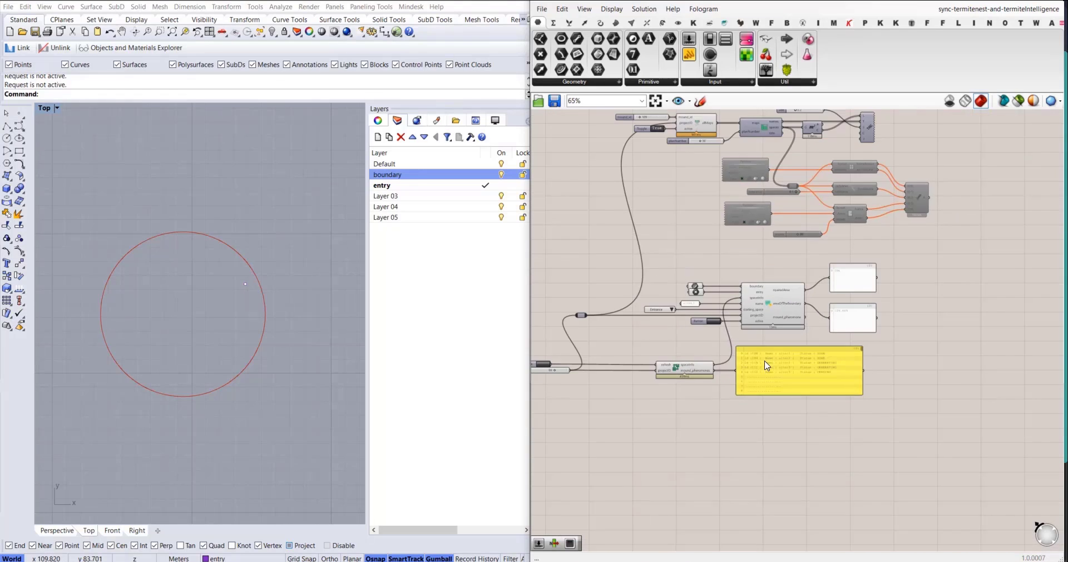
pyautogui.scroll(3, 563, 365)
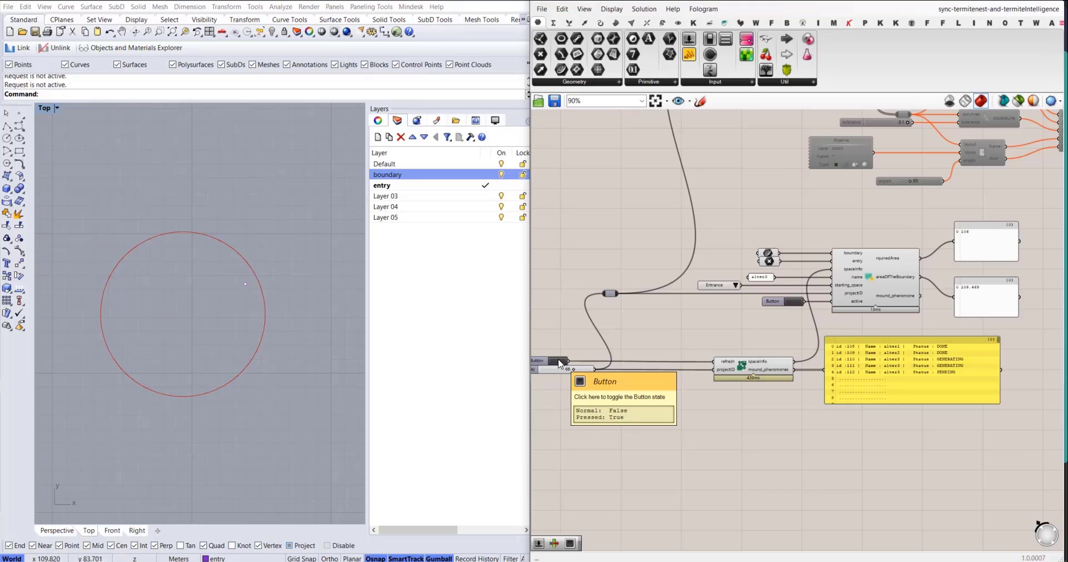
# Step: Refresh the project connection again several times and read the updated status of each alter3 request
pyautogui.moveTo(565, 368); pyautogui.dragTo(590, 363, button='right')
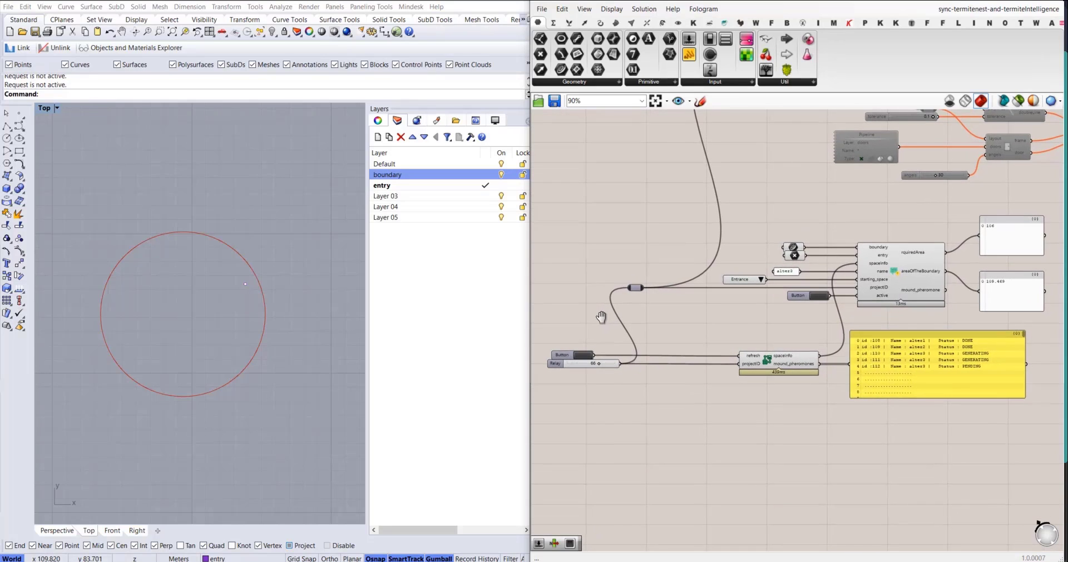
pyautogui.click(579, 356)
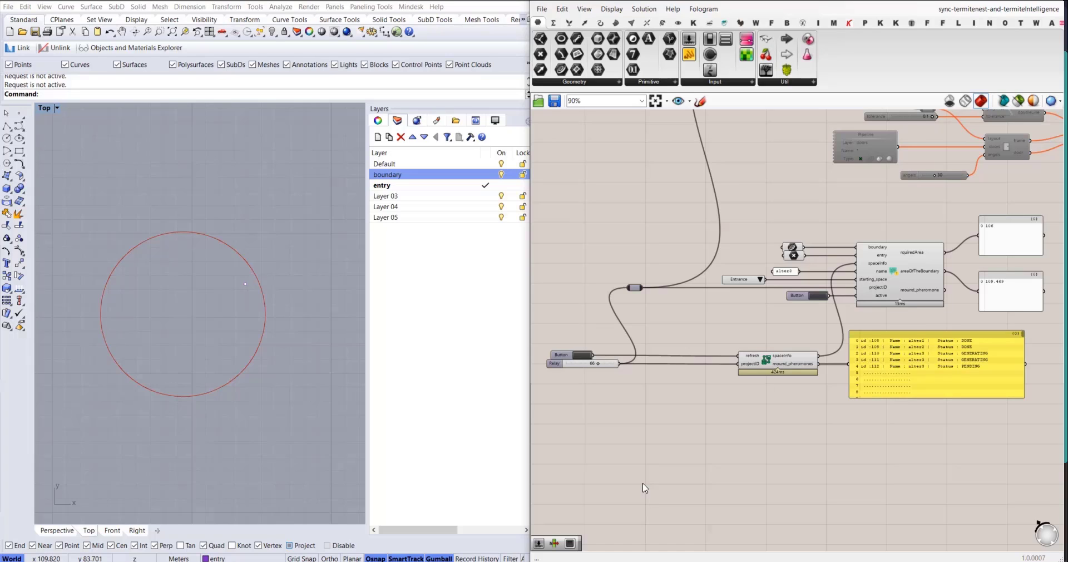
pyautogui.click(584, 357)
pyautogui.click(584, 356)
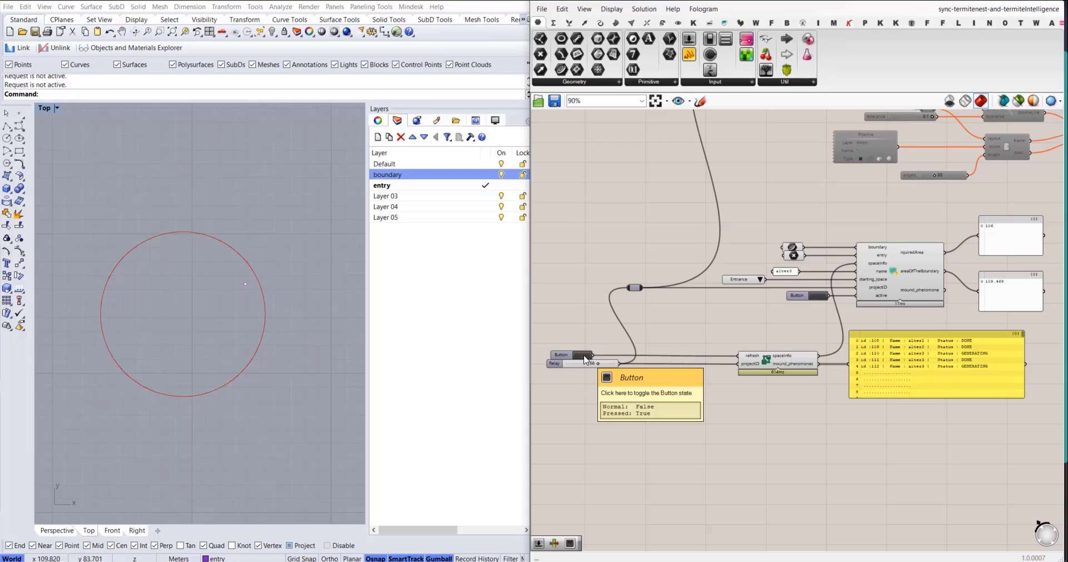
pyautogui.scroll(2, 976, 365)
pyautogui.scroll(3, 976, 365)
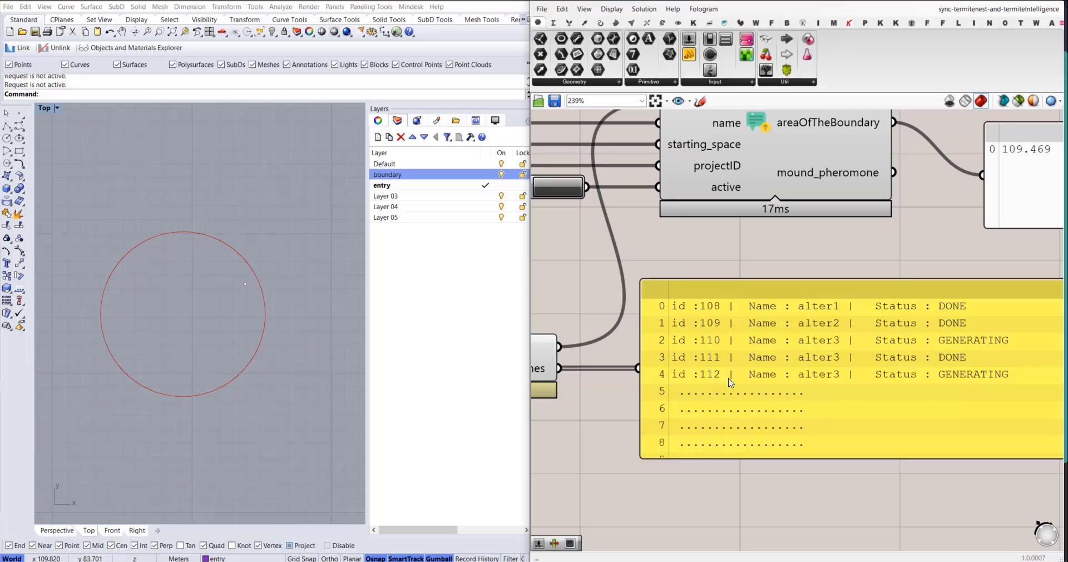
# Step: Set the mound_id slider of the allMaps component to 111
pyautogui.scroll(-5, 712, 364)
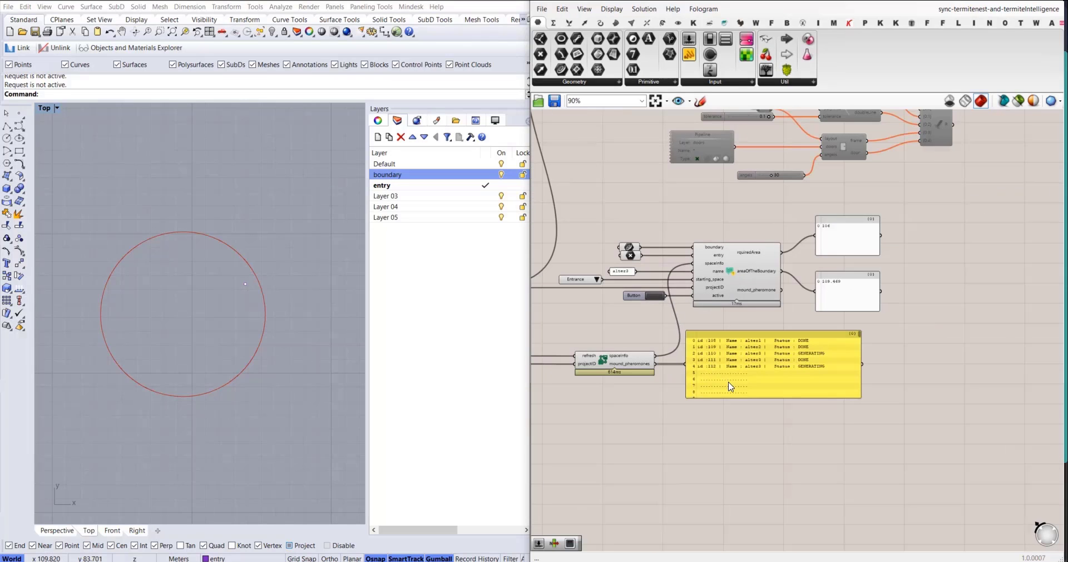
pyautogui.scroll(2, 687, 337)
pyautogui.moveTo(684, 358); pyautogui.dragTo(784, 379, button='right')
pyautogui.scroll(-3, 784, 378)
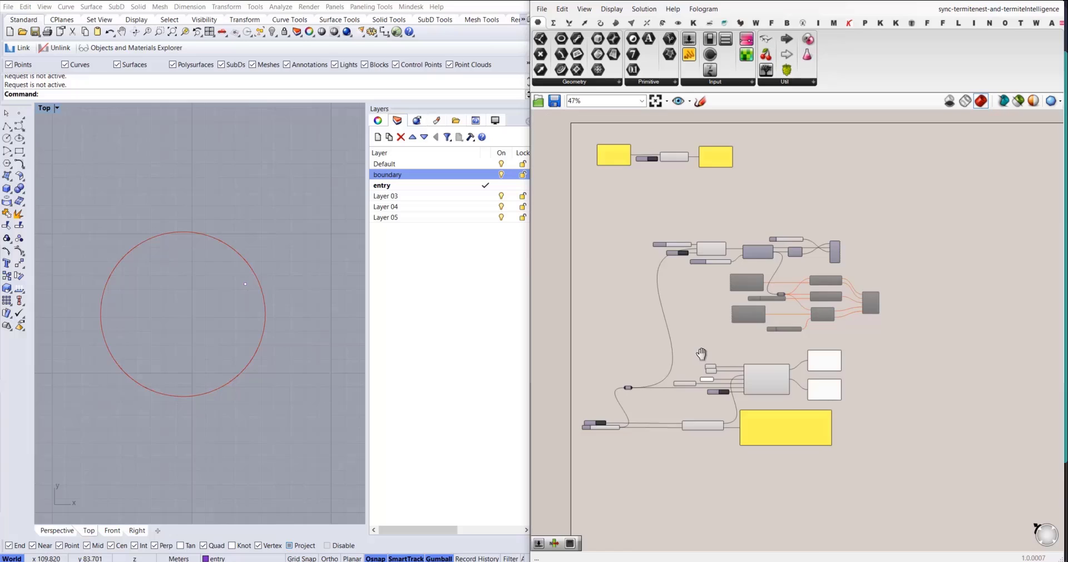
pyautogui.scroll(3, 687, 280)
pyautogui.scroll(4, 690, 287)
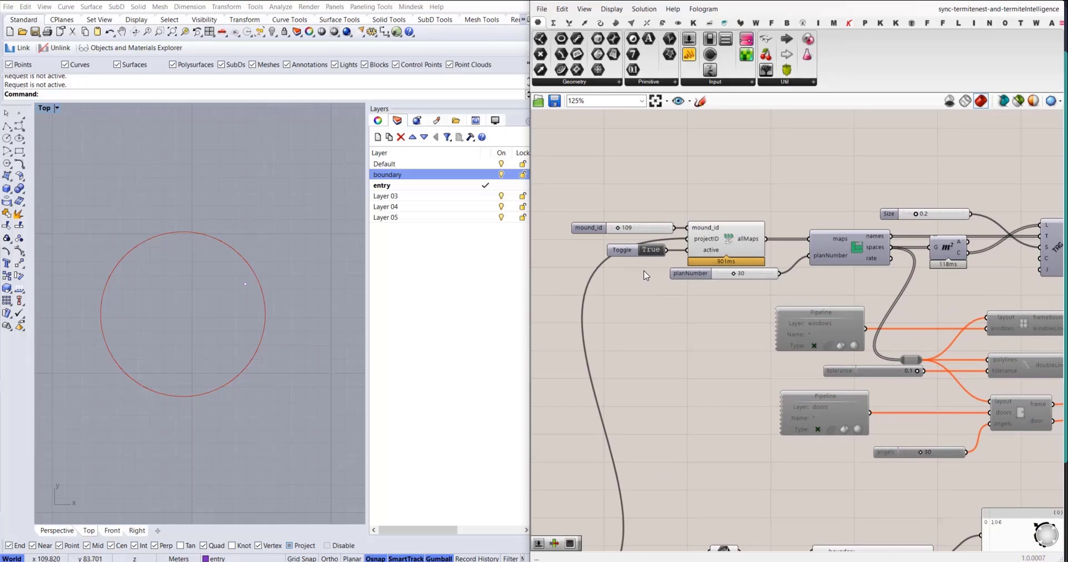
pyautogui.click(648, 217)
pyautogui.doubleClick(649, 215)
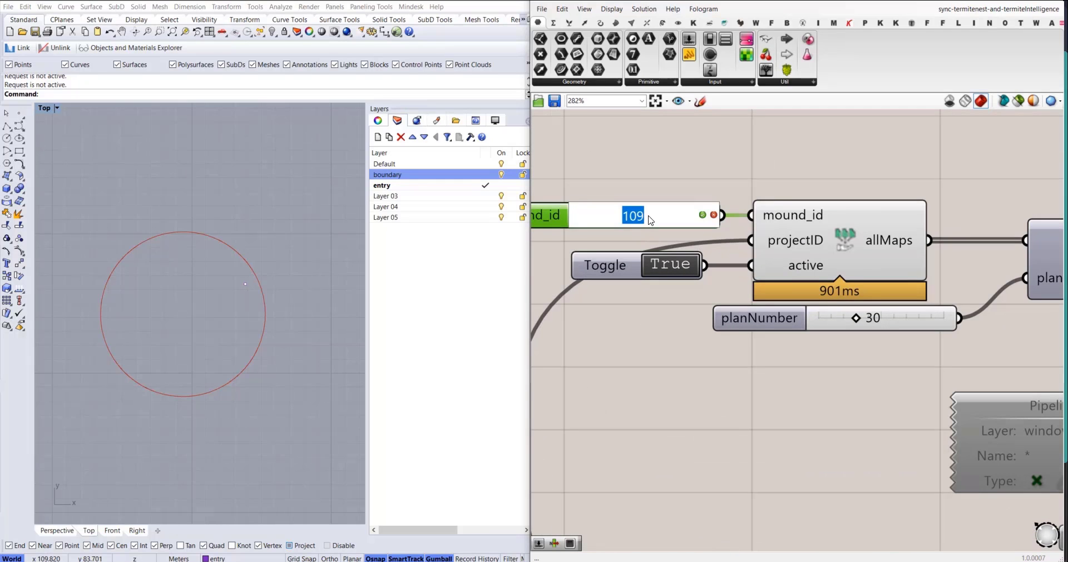
pyautogui.write('111')
pyautogui.press('Return')
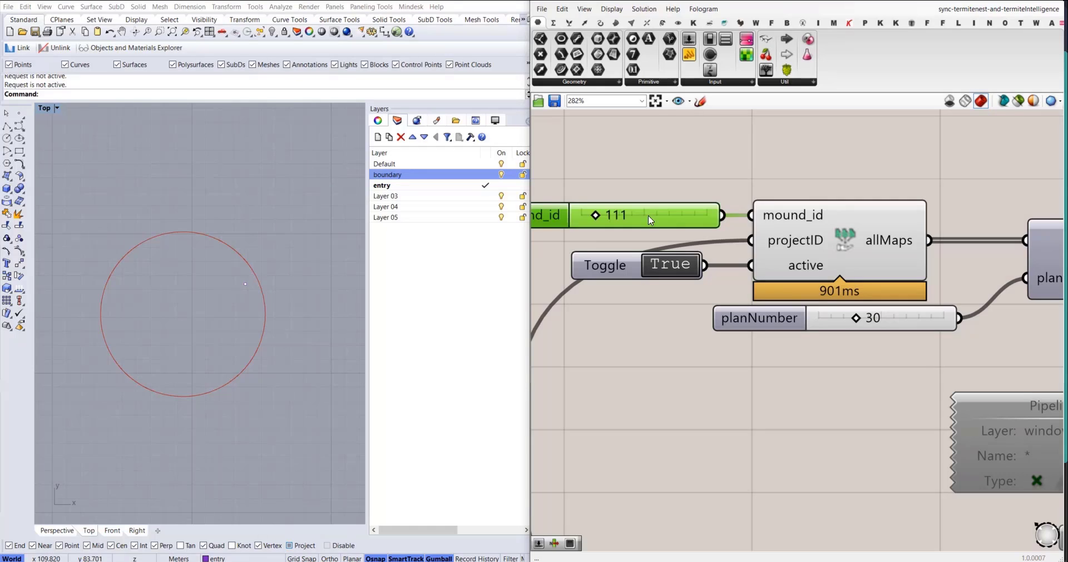
# Step: Turn on the preview of the component that extracts names and spaces from the maps
pyautogui.scroll(-5, 738, 261)
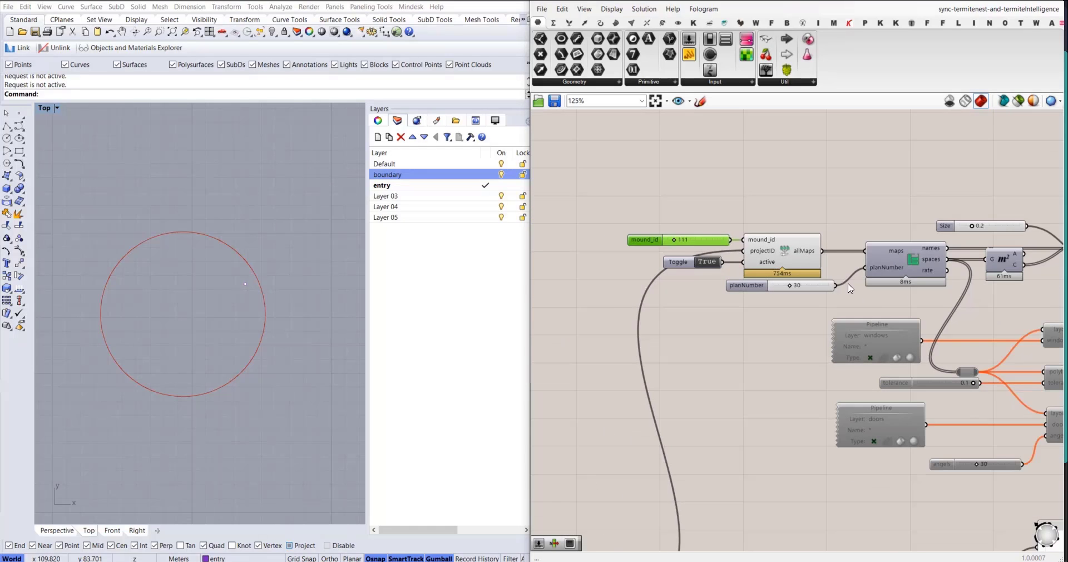
pyautogui.moveTo(937, 314); pyautogui.dragTo(781, 295, button='right')
pyautogui.moveTo(889, 321); pyautogui.dragTo(845, 304, button='right')
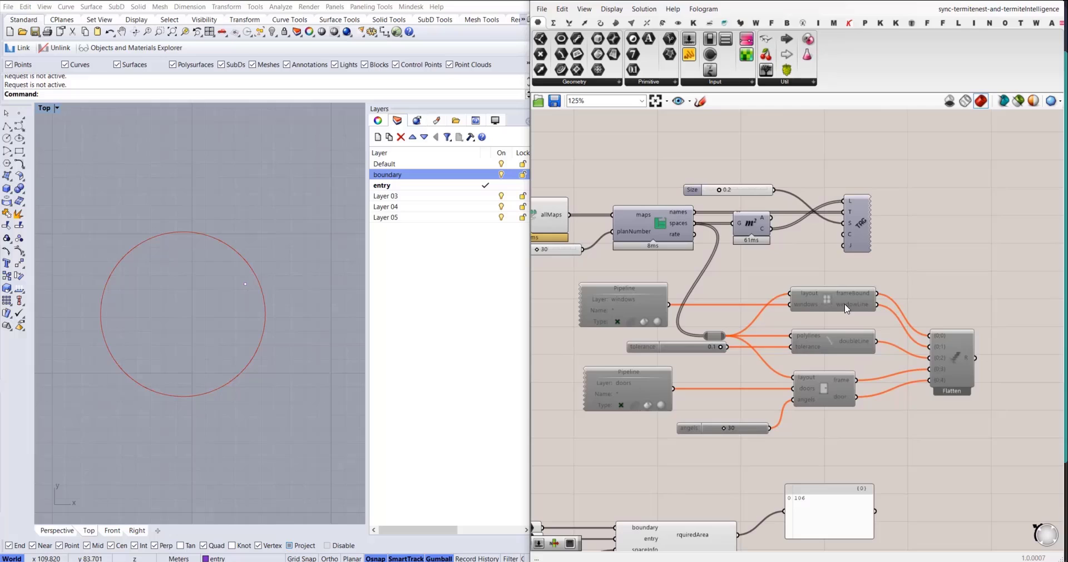
pyautogui.moveTo(983, 294); pyautogui.dragTo(1002, 256)
pyautogui.click(635, 217)
pyautogui.middleClick(645, 200)
pyautogui.click(657, 204)
pyautogui.click(632, 179)
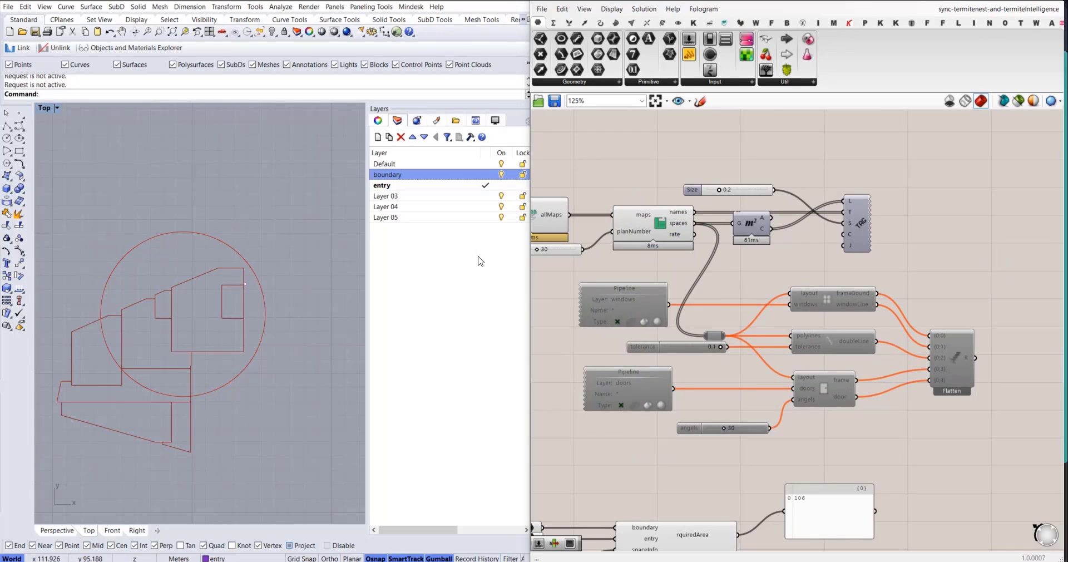
# Step: Turn on the preview of the text tag component to label the rooms in the Rhino viewport
pyautogui.moveTo(574, 270); pyautogui.dragTo(731, 279, button='right')
pyautogui.moveTo(1037, 185); pyautogui.dragTo(972, 244)
pyautogui.middleClick(981, 173)
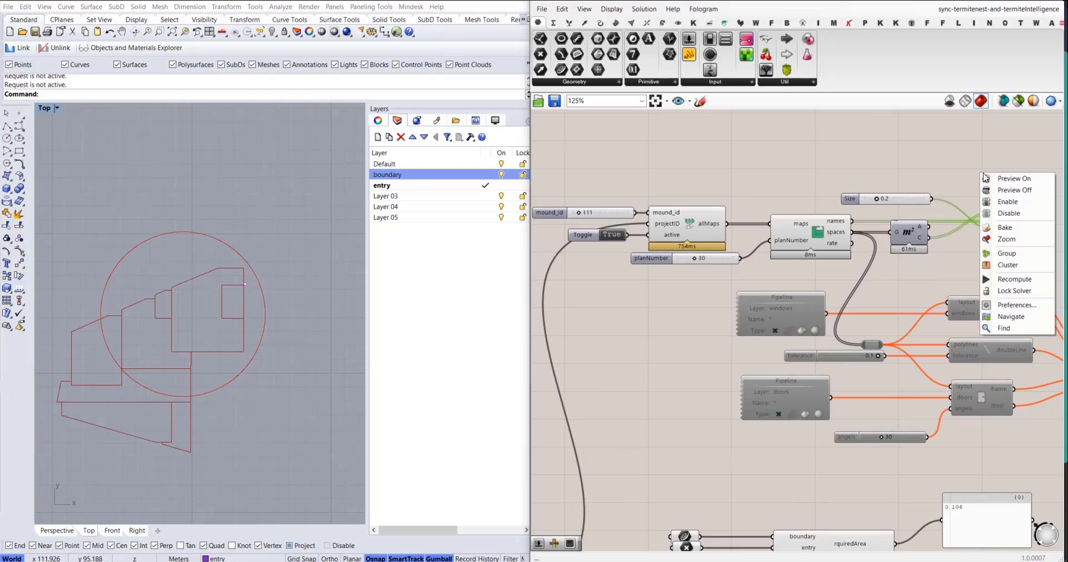
pyautogui.click(990, 178)
pyautogui.click(988, 177)
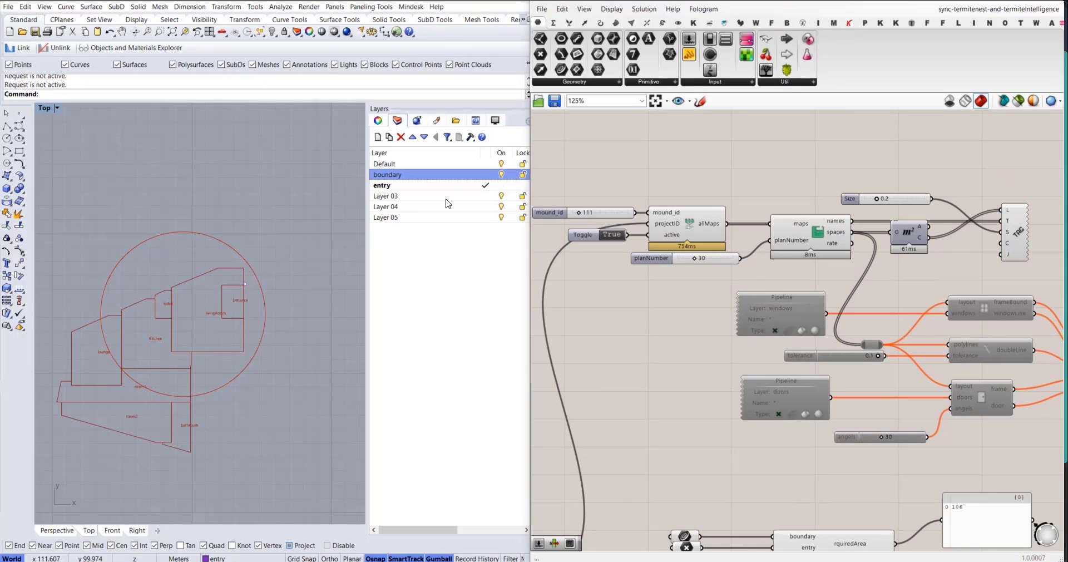
# Step: Make Default the current Rhino layer and turn off the boundary and entry layers
pyautogui.doubleClick(442, 164)
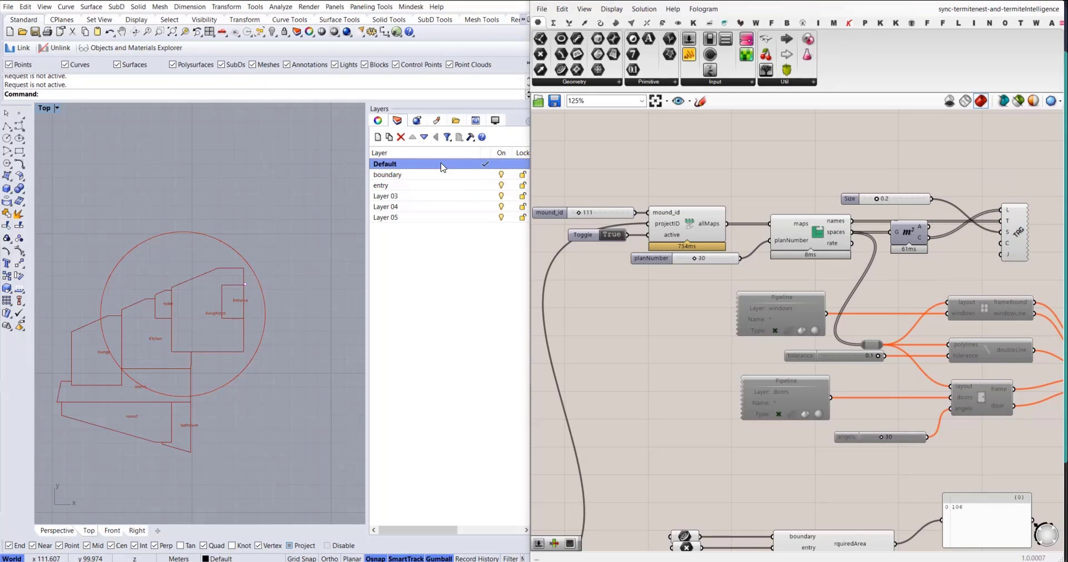
pyautogui.click(501, 175)
pyautogui.click(500, 186)
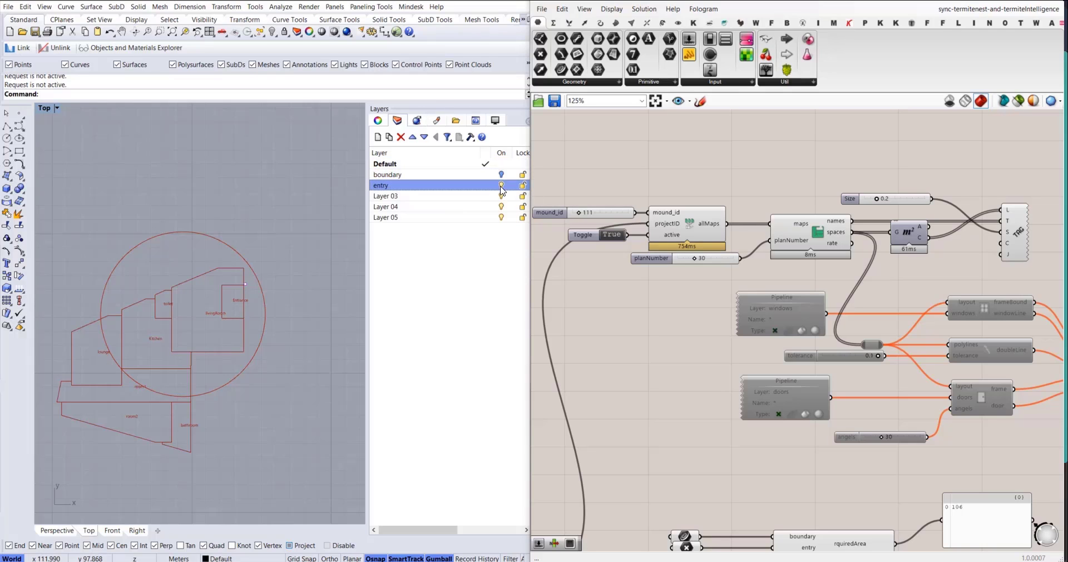
# Step: Turn off the preview of the boundary, entry and request components in Grasshopper, leaving only the generated layout in view
pyautogui.scroll(-5, 733, 311)
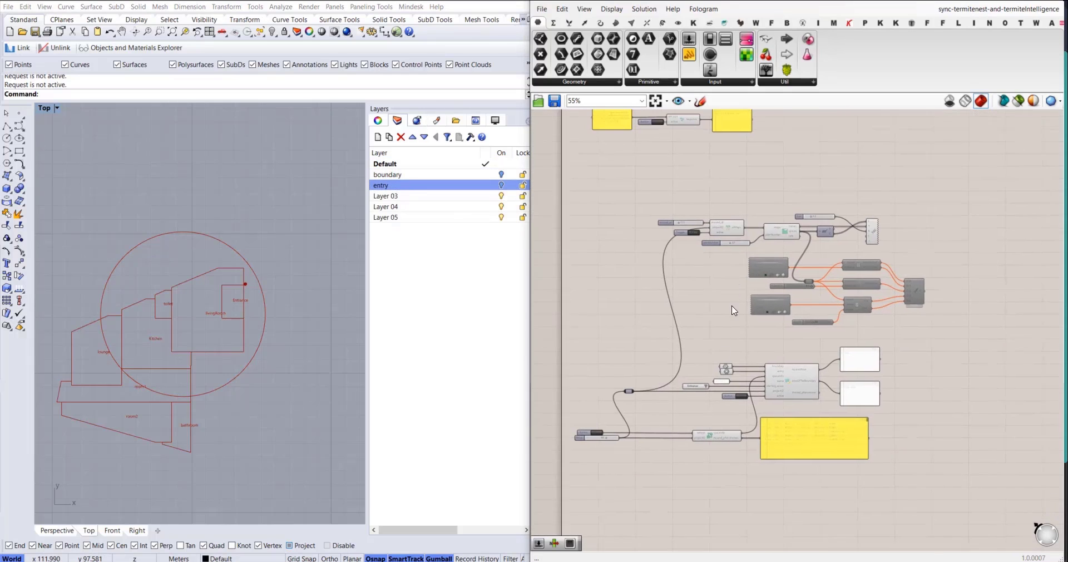
pyautogui.moveTo(747, 477); pyautogui.dragTo(616, 359)
pyautogui.rightClick(638, 309)
pyautogui.click(662, 330)
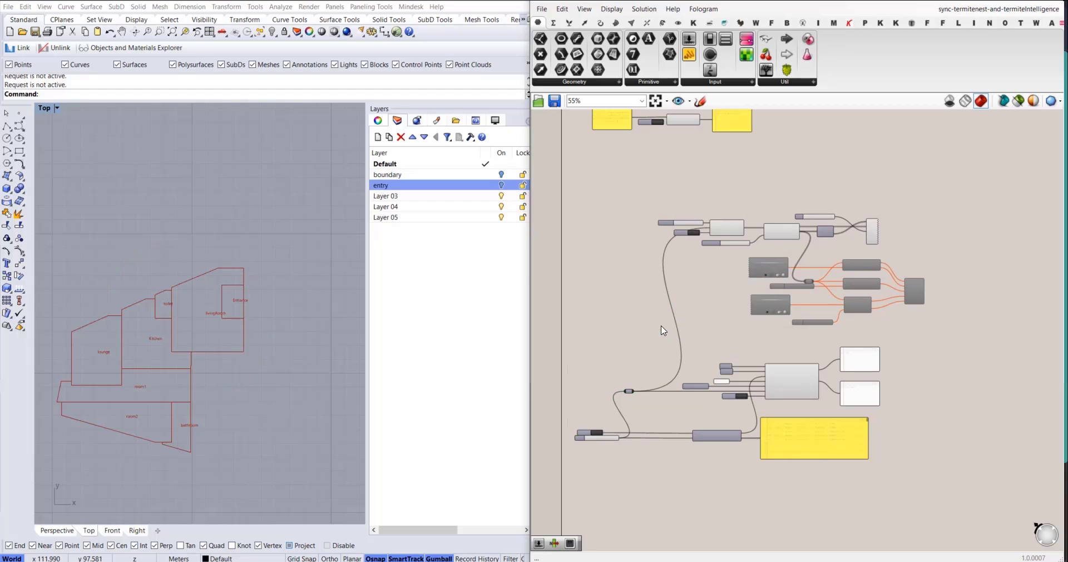
pyautogui.scroll(5, 203, 317)
pyautogui.scroll(-2, 225, 326)
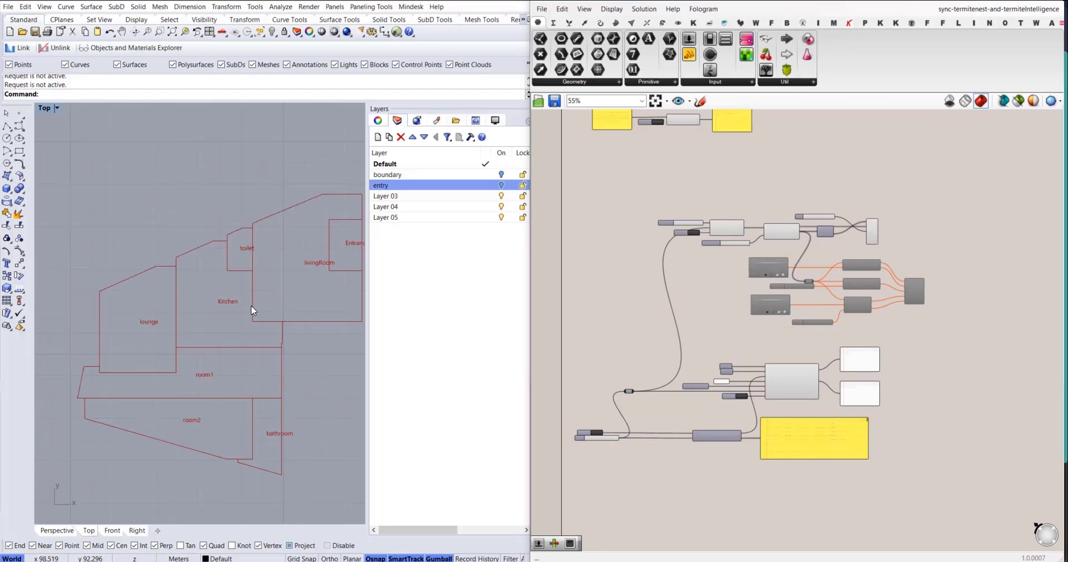
pyautogui.moveTo(252, 305); pyautogui.dragTo(228, 302, button='right')
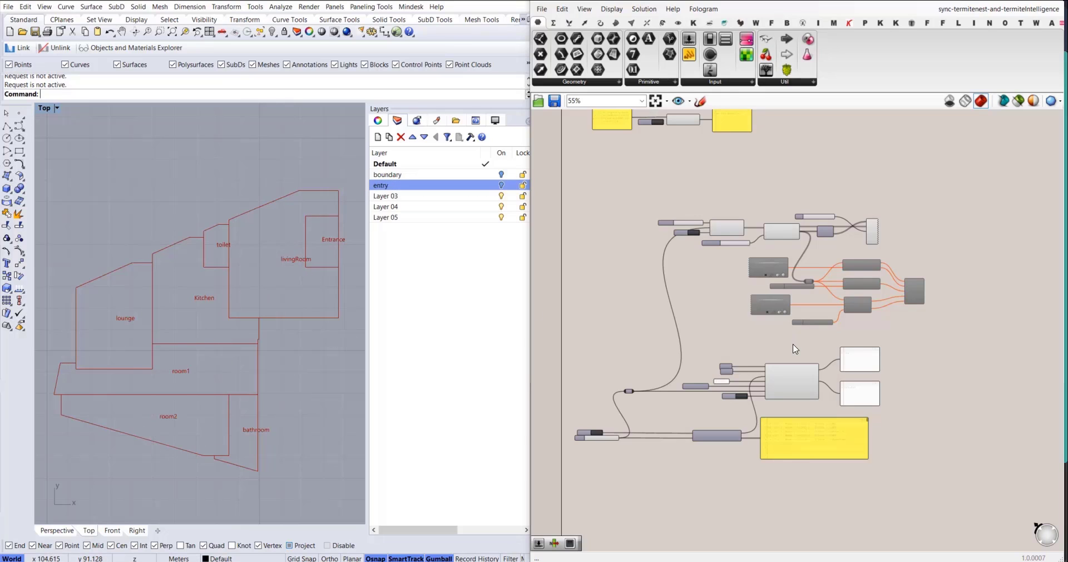
# Step: Set the planNumber slider to 0 to display that variant of the generated layout
pyautogui.scroll(5, 746, 317)
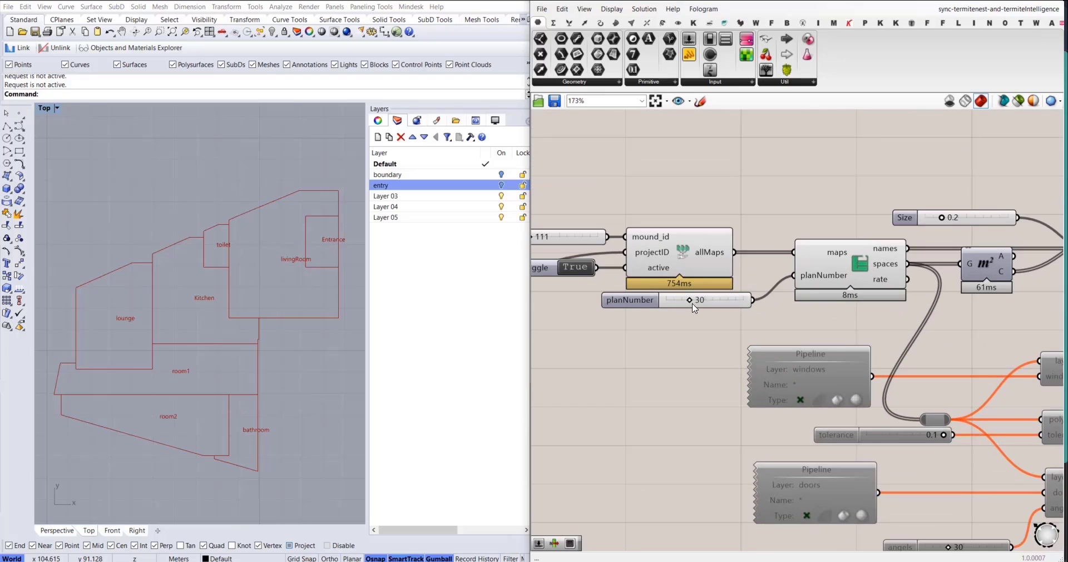
pyautogui.click(713, 304)
pyautogui.scroll(2, 712, 302)
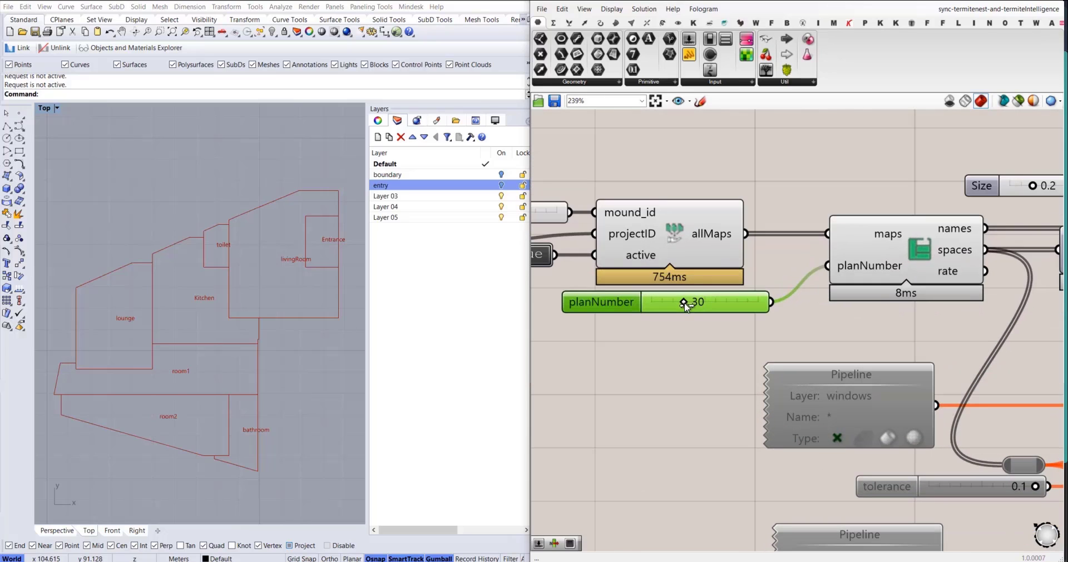
pyautogui.moveTo(683, 302); pyautogui.dragTo(637, 305)
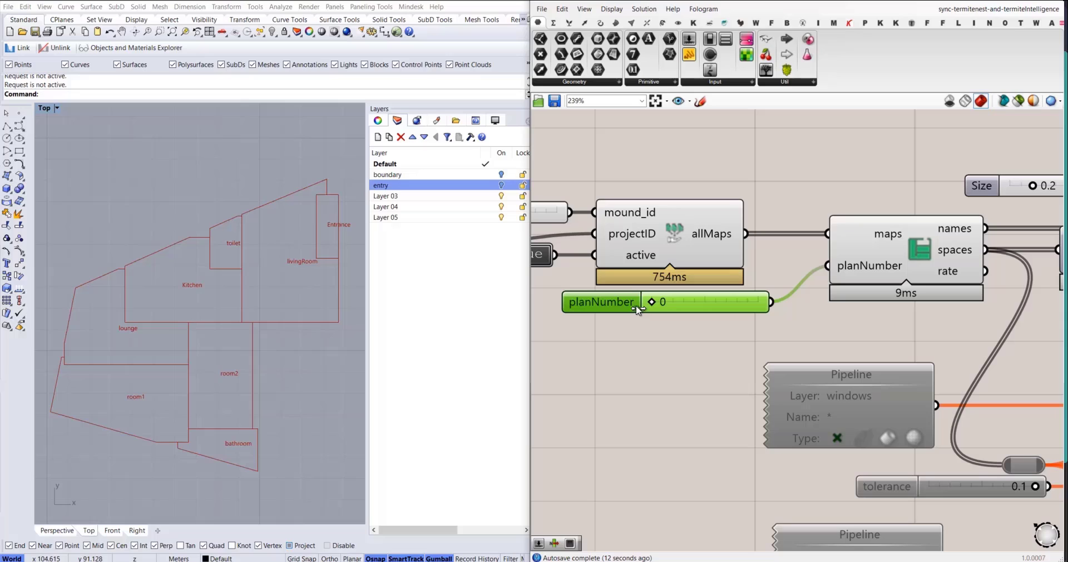